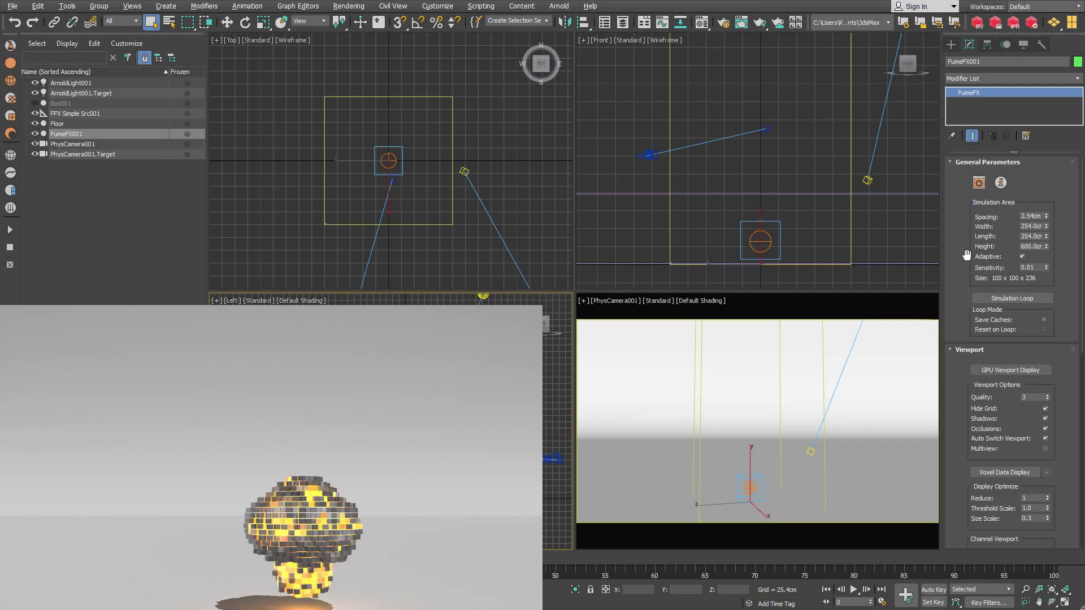
- Open the FumeFX001 simulation window and examine the simple source's shape, fuel, temperature and velocity parameters
click(979, 182)
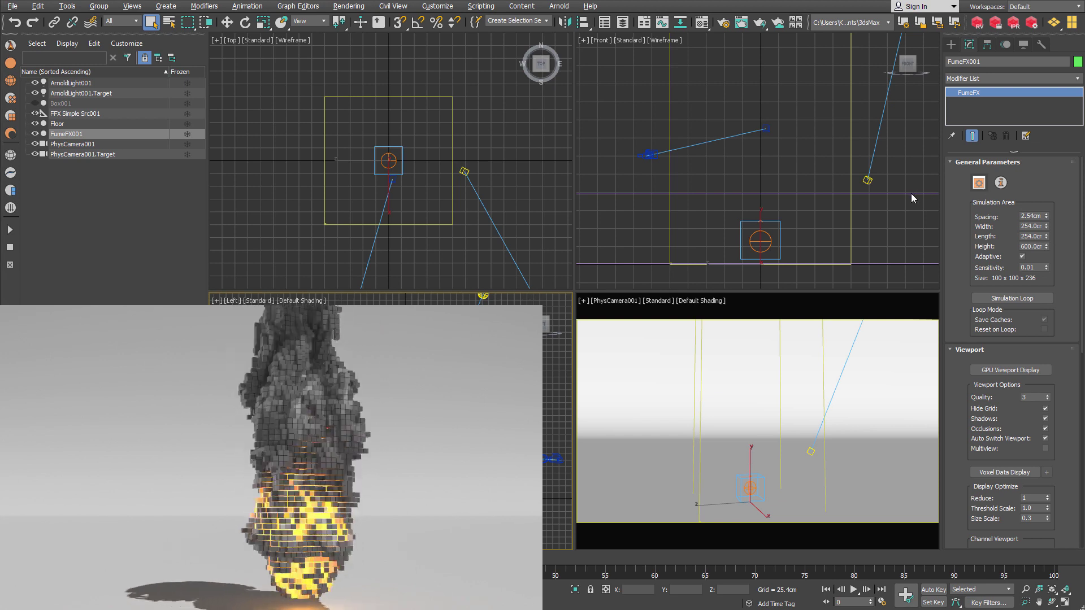
drag(437, 58, 421, 60)
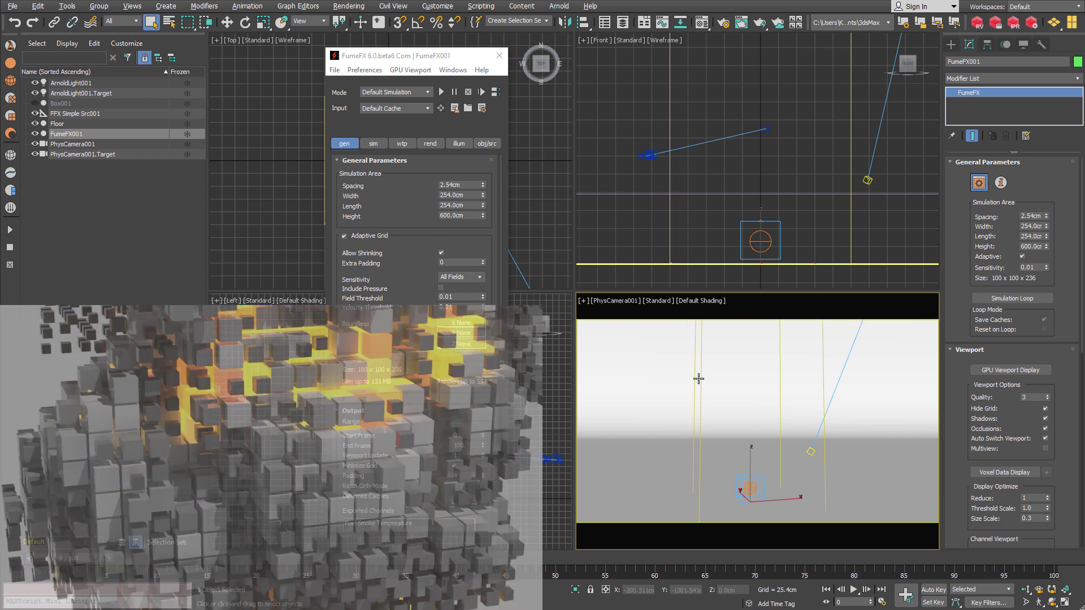
click(487, 144)
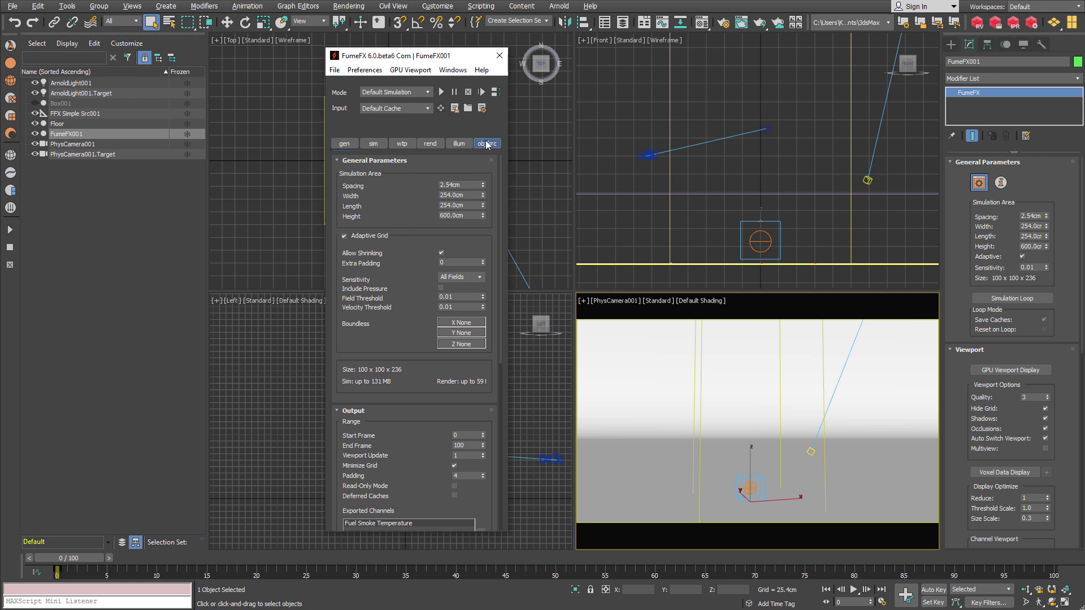
scroll(431, 249, down, 3)
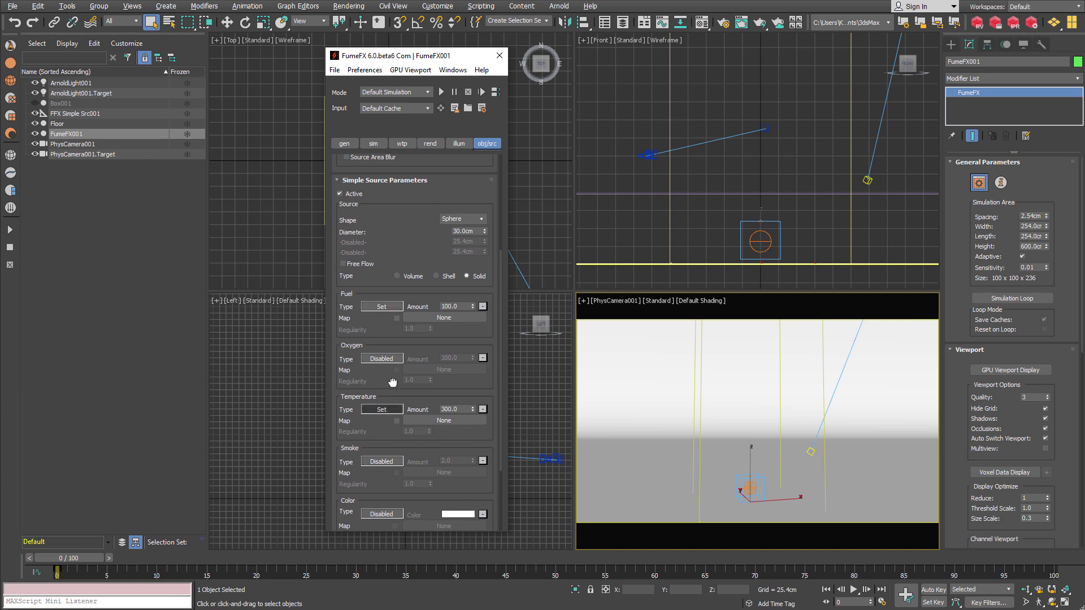
scroll(384, 395, down, 3)
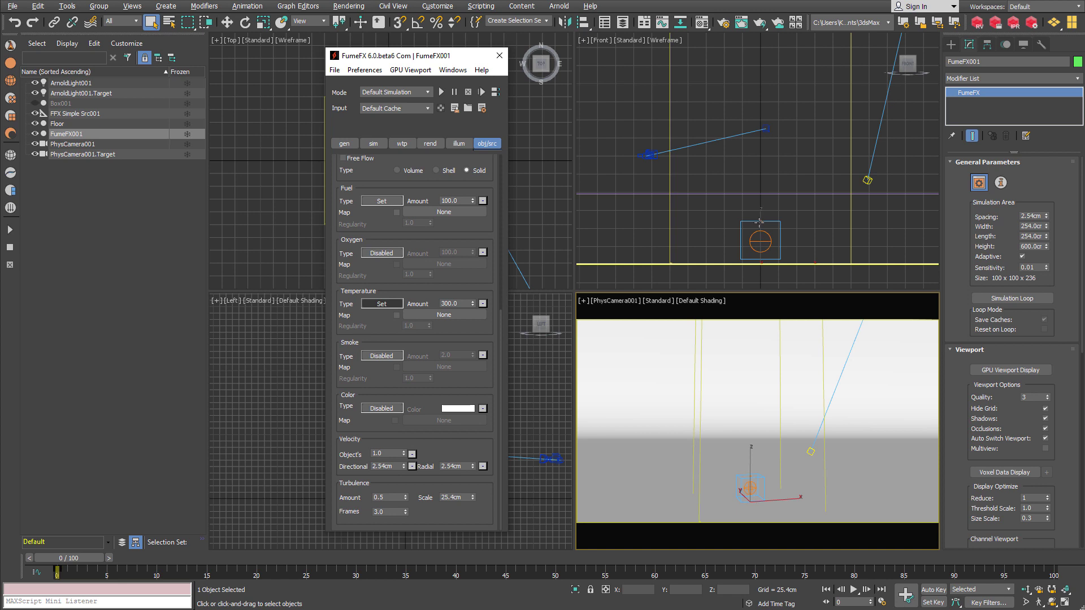
scroll(761, 234, up, 3)
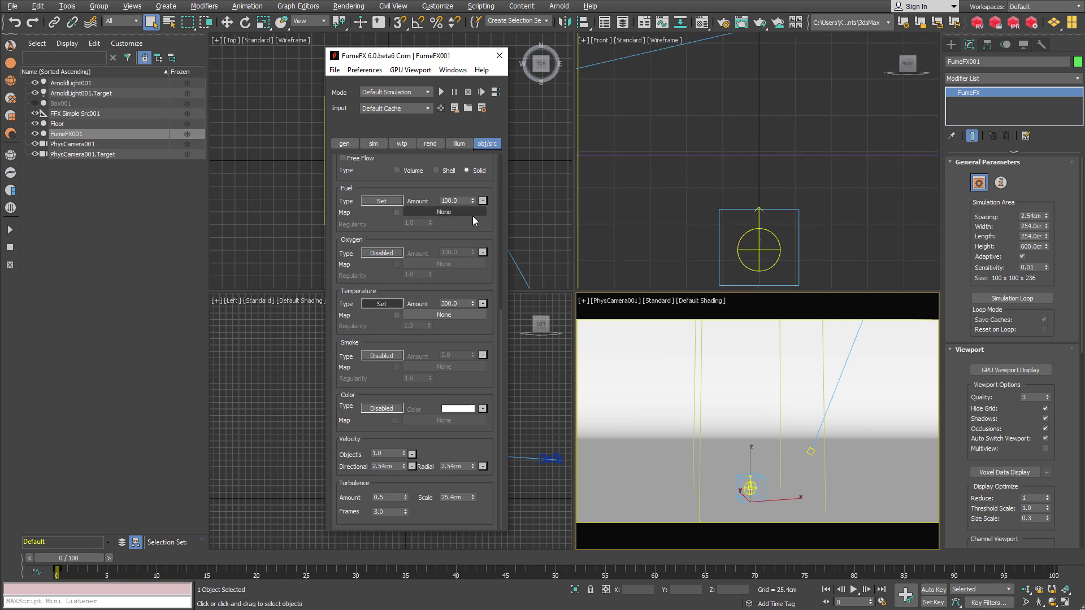
- Examine the FumeFX001 simulation parameters for fuel and smoke, including expansion, ignition temperature, dissipation minimum density and dissipation strength
click(370, 144)
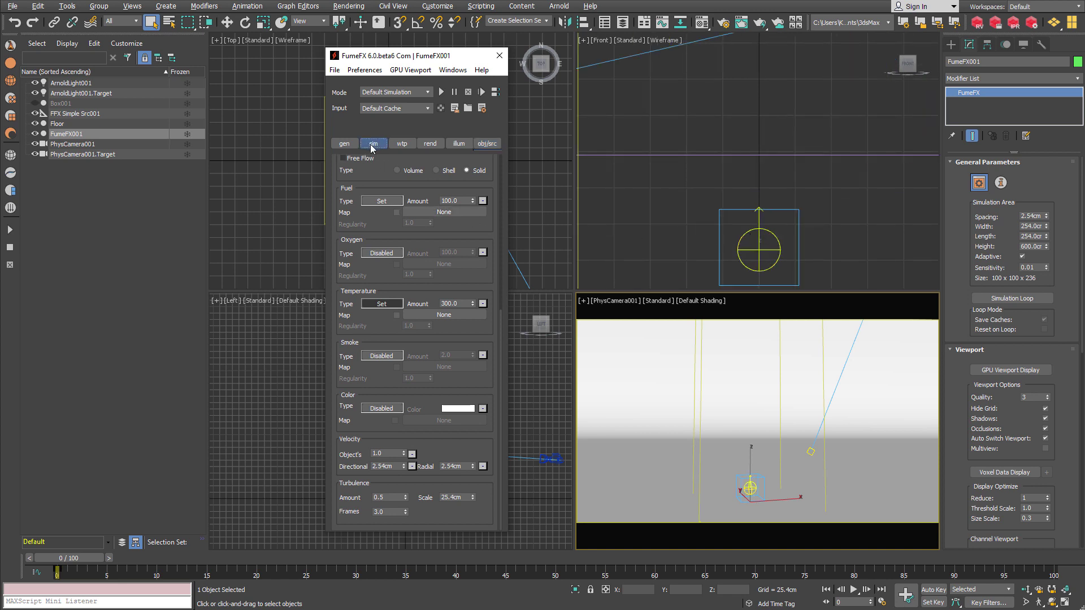
drag(423, 431, 434, 231)
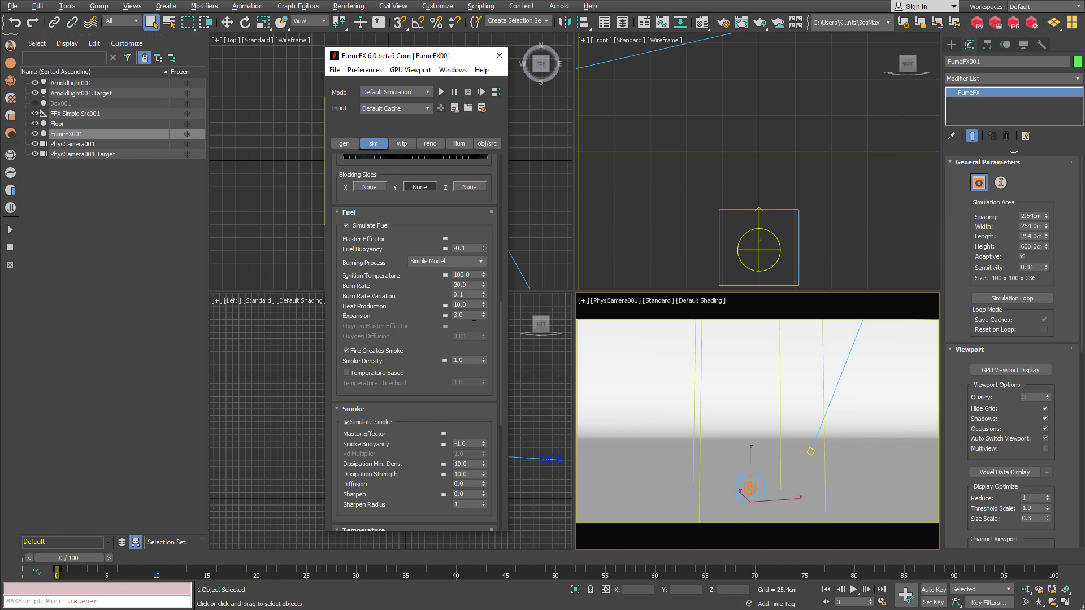
double_click(455, 314)
scroll(763, 165, down, 4)
middle_drag(765, 165, 753, 210)
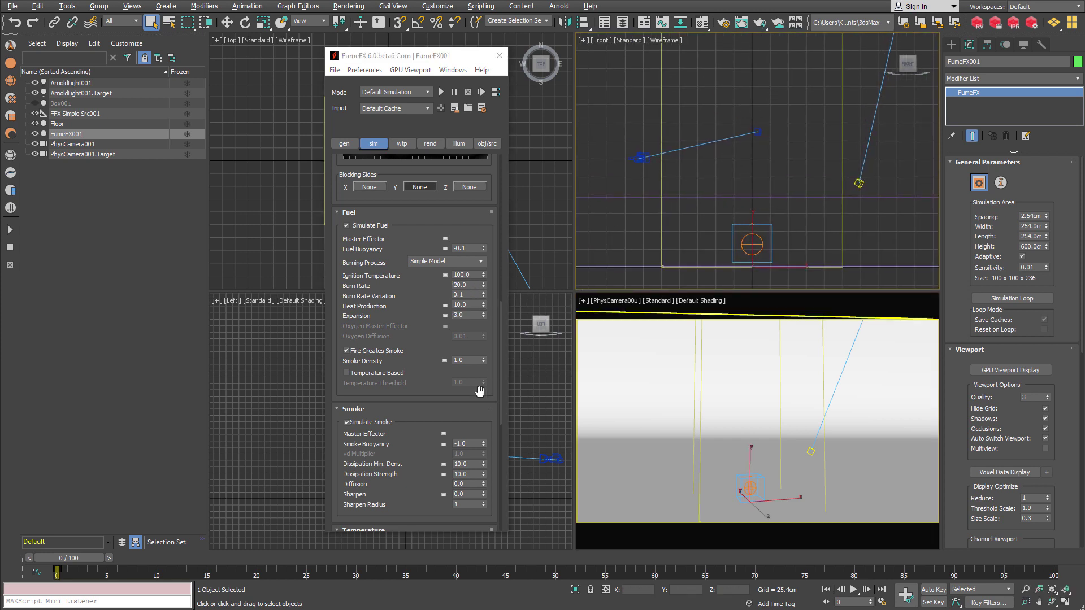
drag(423, 443, 416, 349)
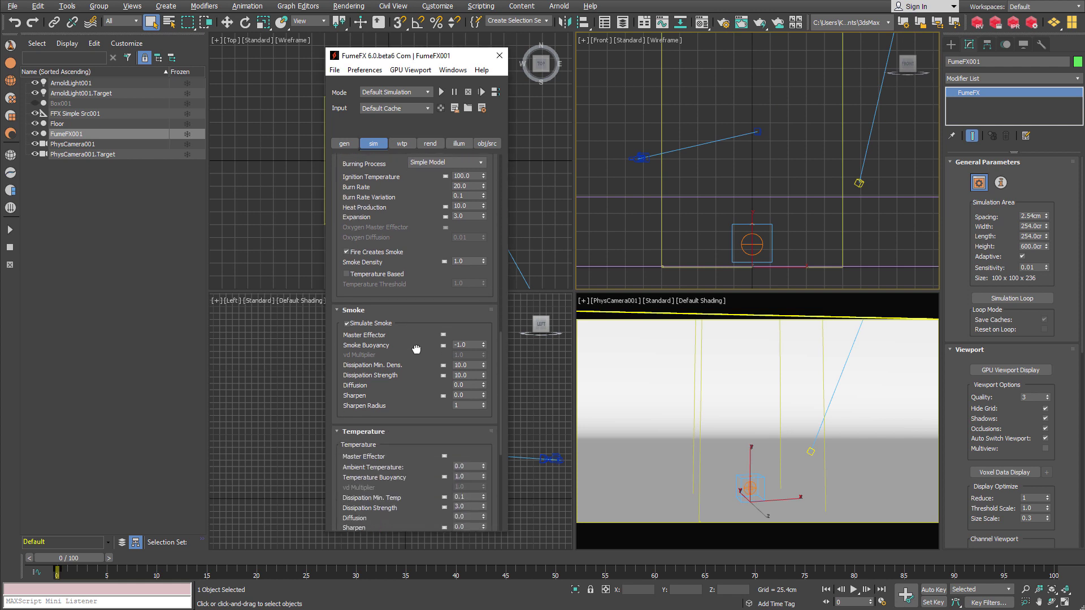
double_click(473, 364)
click(464, 375)
click(474, 177)
scroll(452, 228, up, 2)
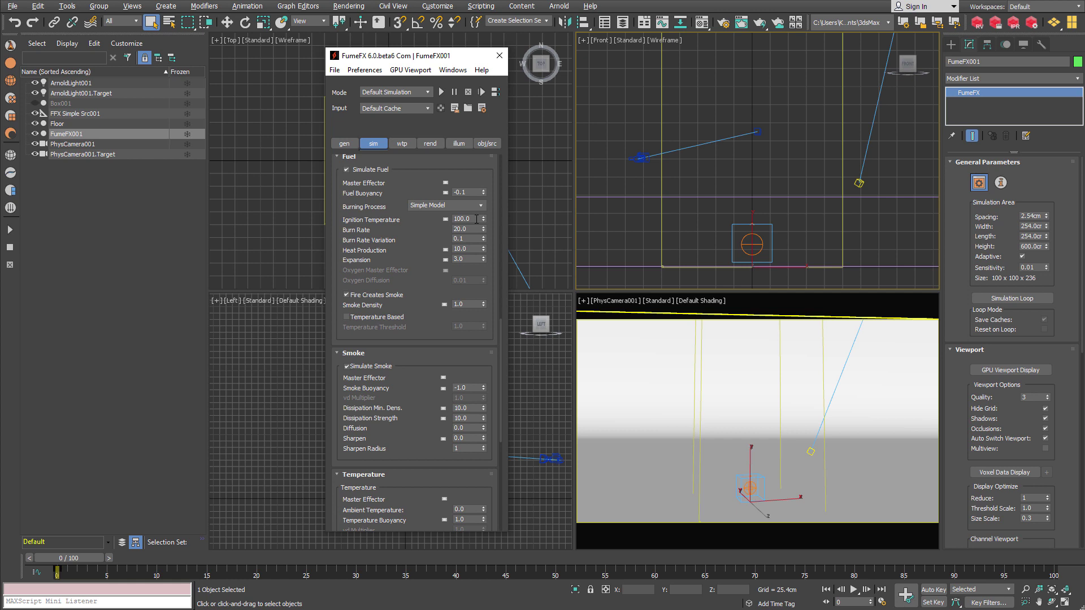
drag(476, 219, 443, 220)
right_click(639, 334)
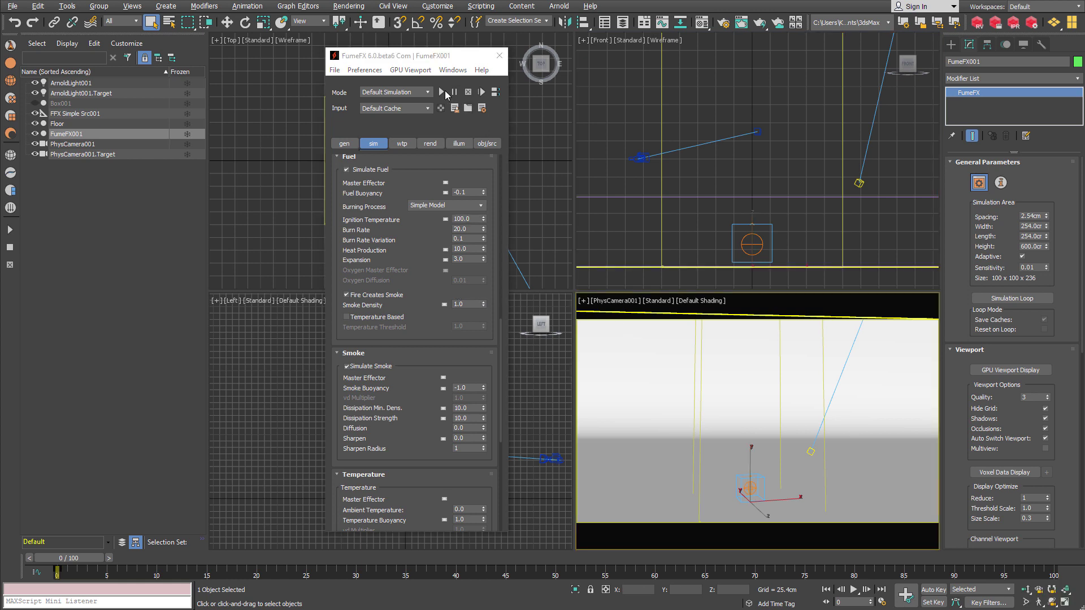
- Run the default simulation, preview the fire along the timeline with GPU Viewport Display, and return to frame 0 with the display off
click(442, 91)
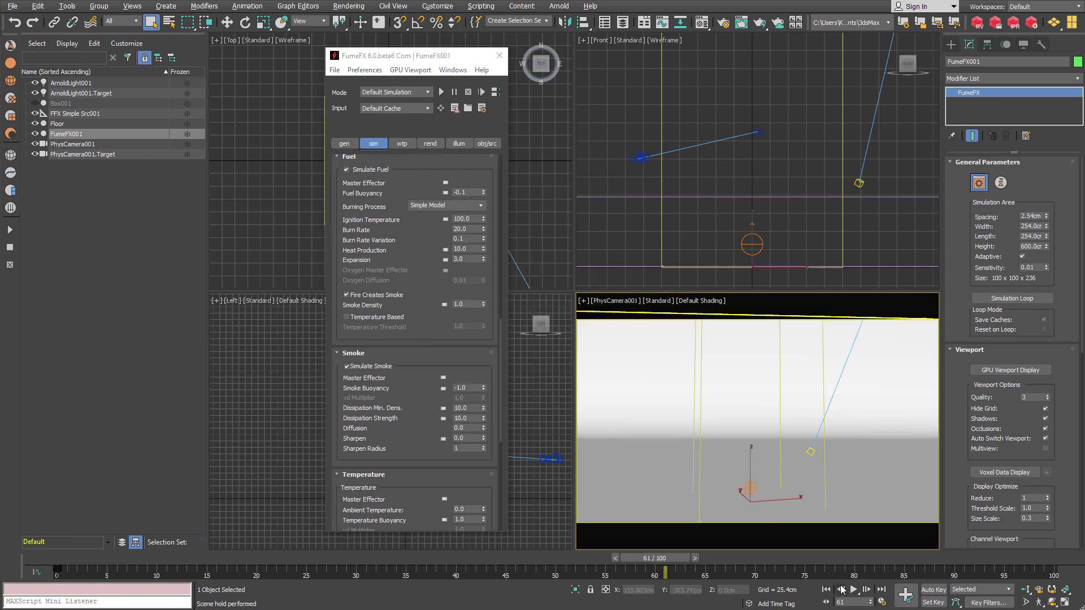
click(1023, 369)
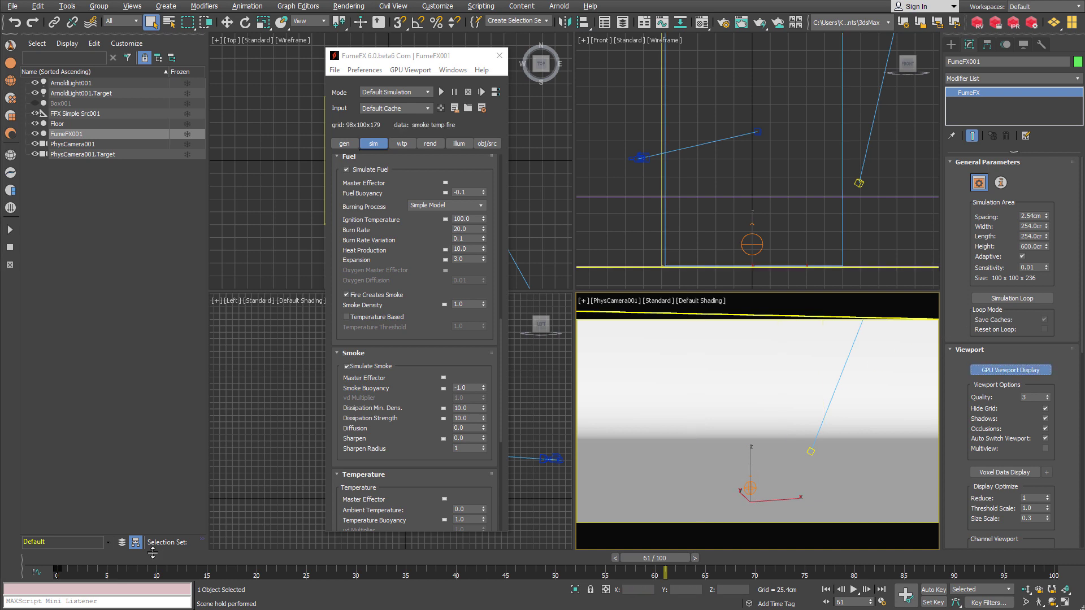
drag(52, 556, 876, 565)
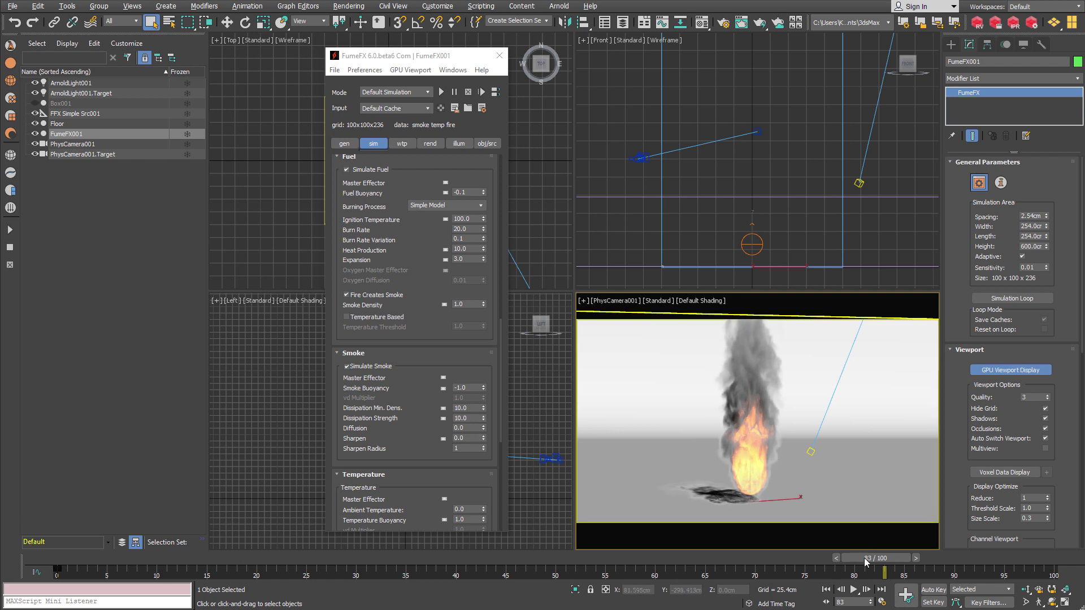
click(828, 589)
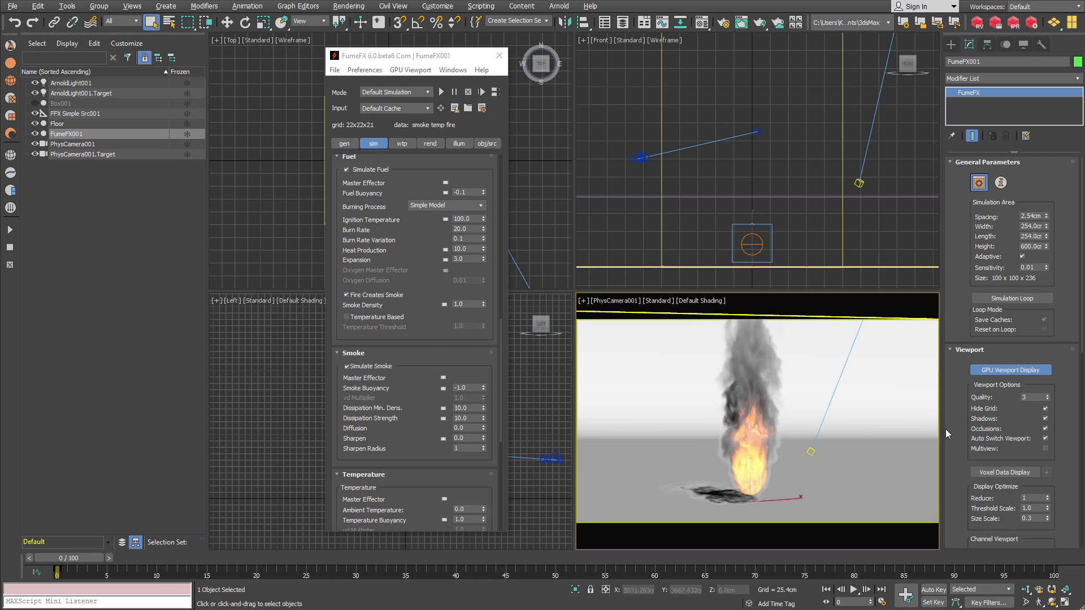
click(997, 371)
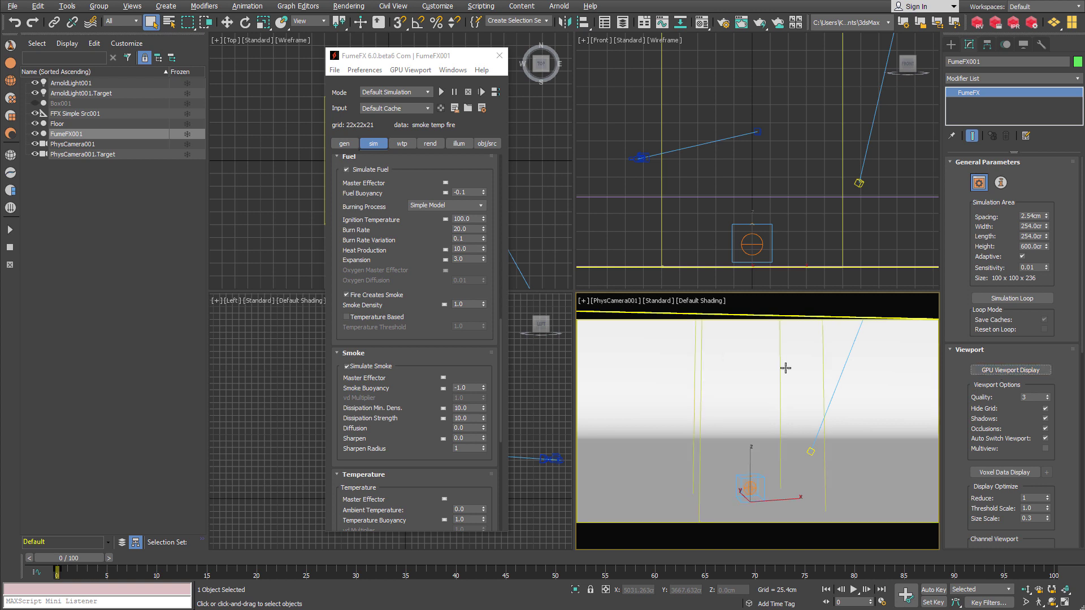
- Unhide Box001 to examine its dimensions against the simulation area, and hide it again
click(35, 104)
click(61, 104)
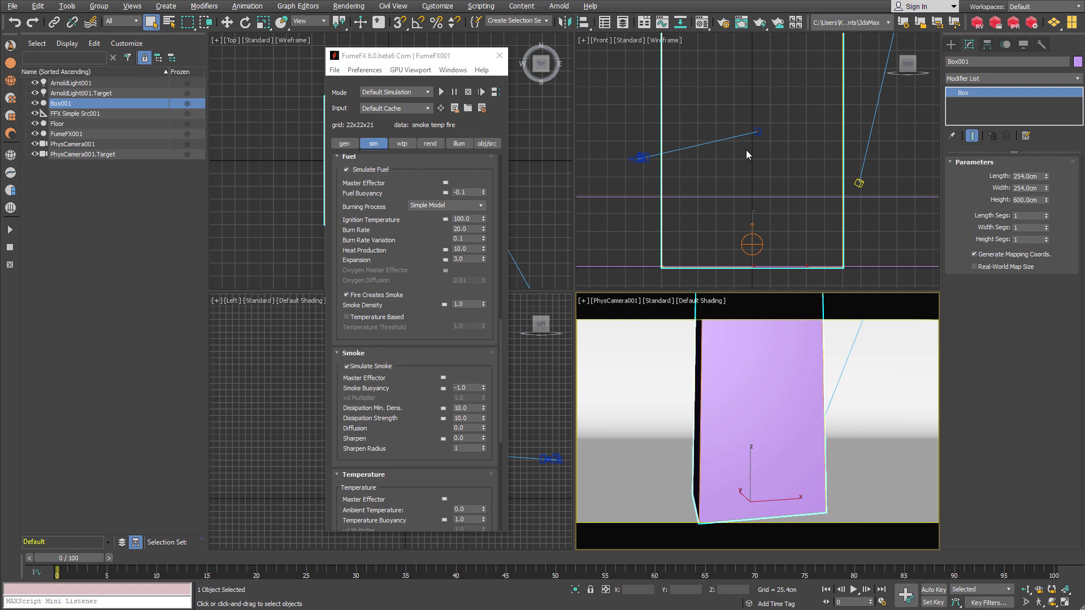
click(35, 104)
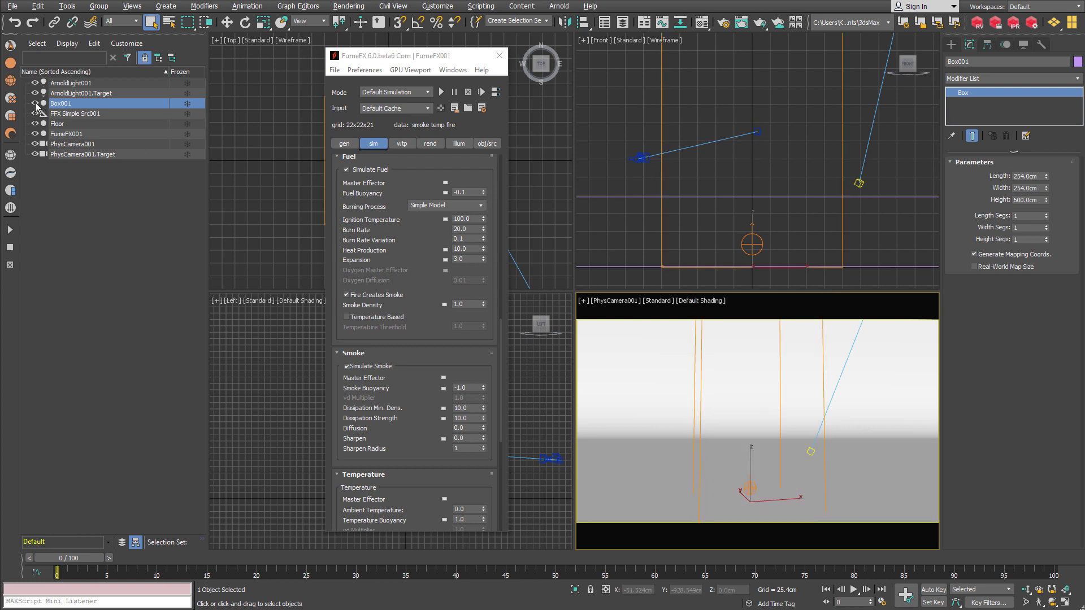
- Close the FumeFX simulation window, create a NodeWorks object beside the box in the Front viewport, and open its editor
click(498, 55)
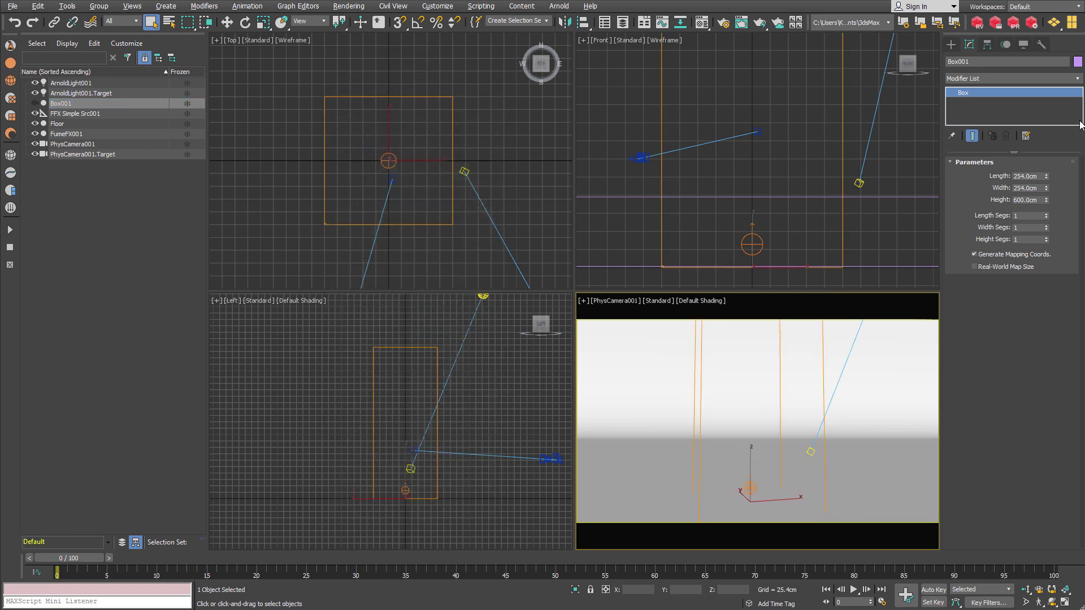
click(951, 44)
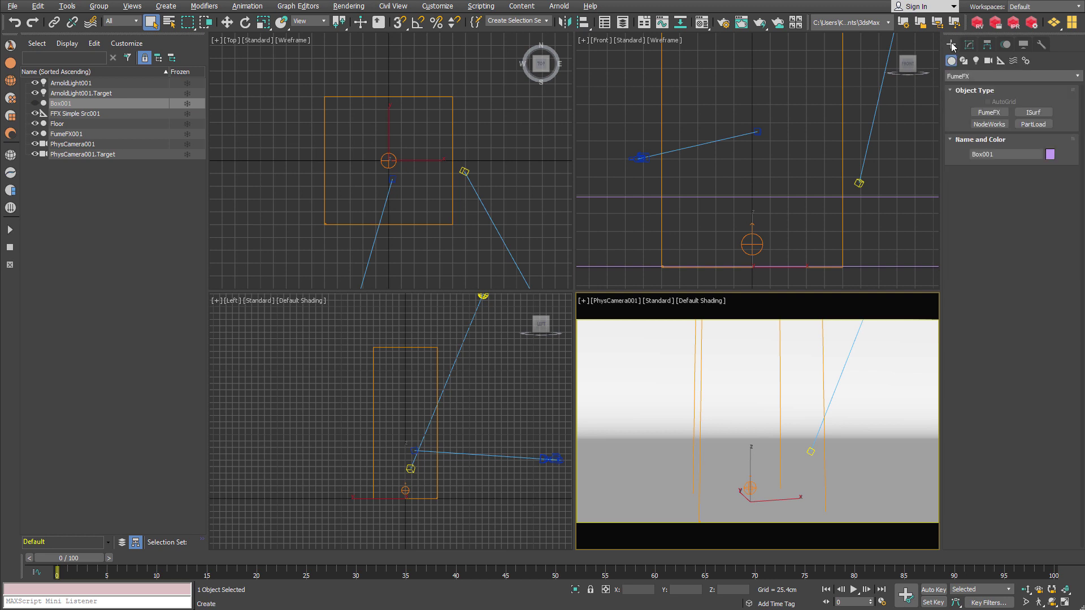
click(989, 124)
click(879, 226)
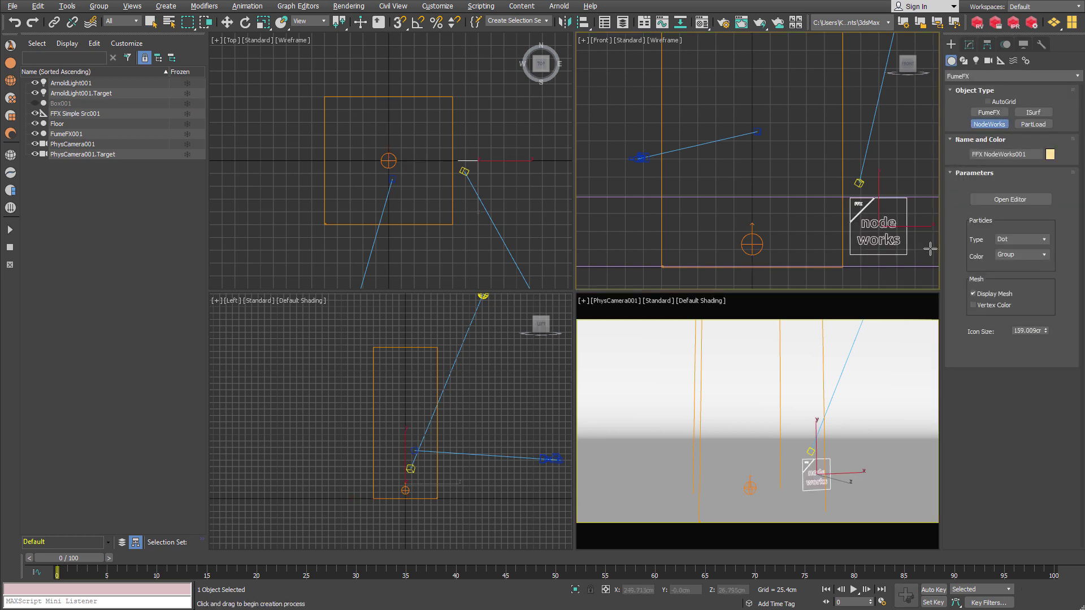
click(1024, 197)
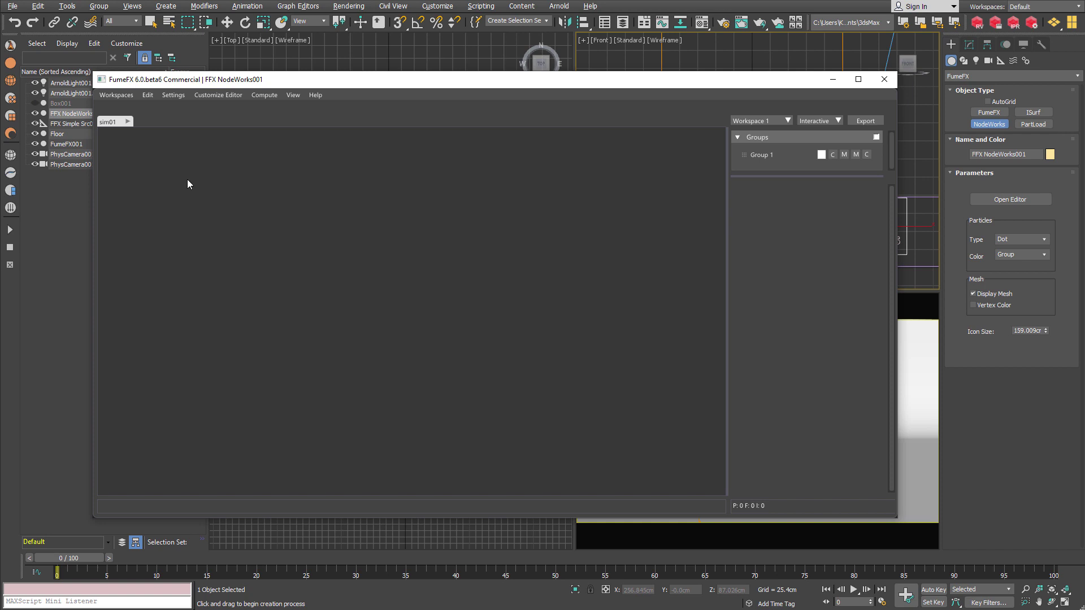
- Add a Voxelized Gen node to the sim01 graph and pick Box001 as its source object
right_click(187, 179)
text(voxel)
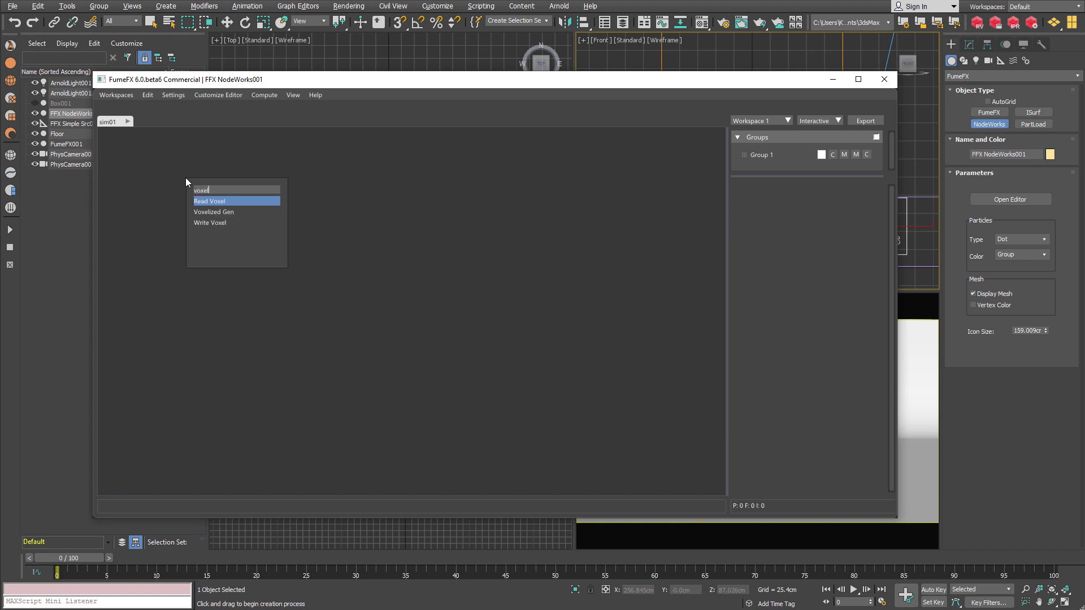
key(Down)
key(Return)
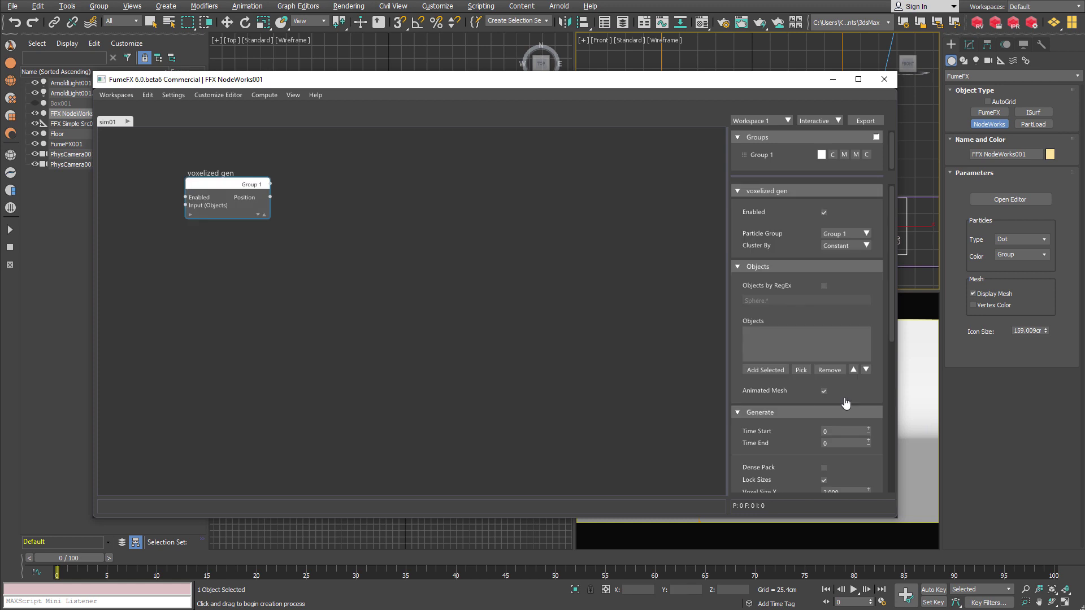
click(801, 370)
drag(458, 86, 524, 112)
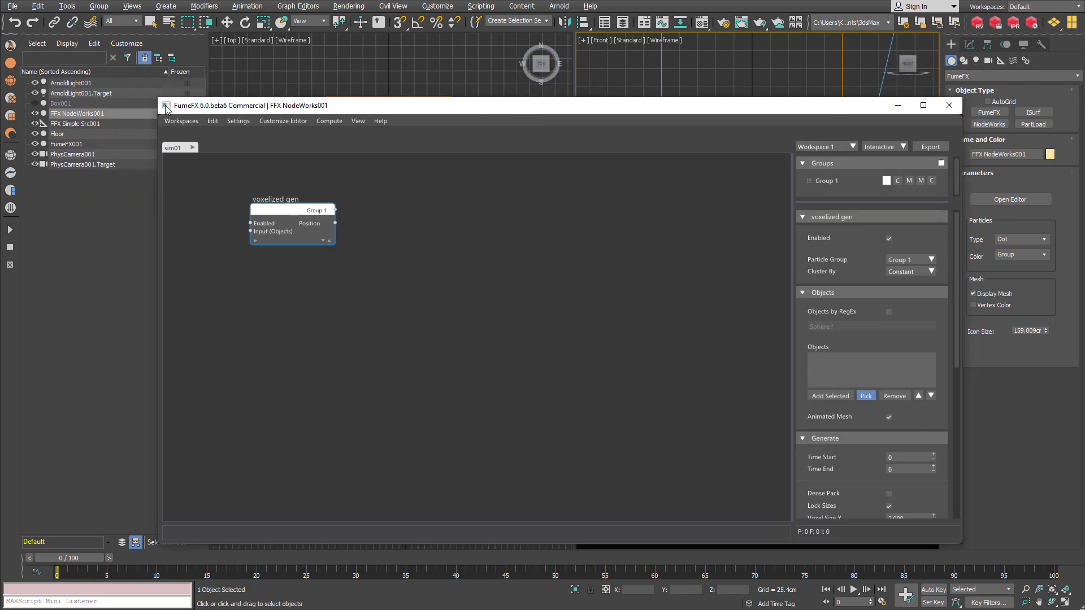
click(150, 105)
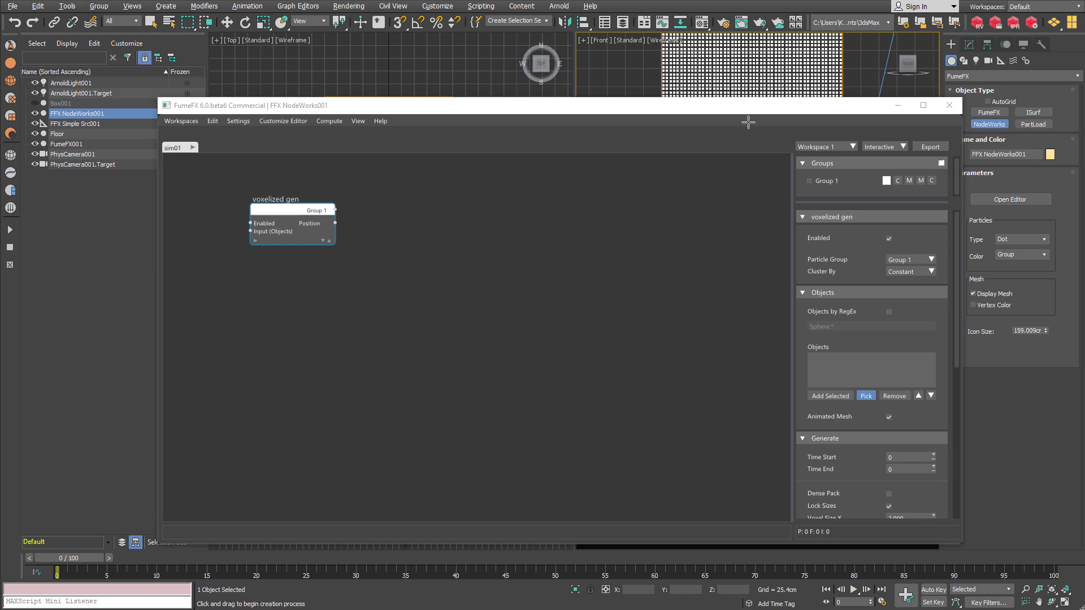
drag(751, 108, 472, 79)
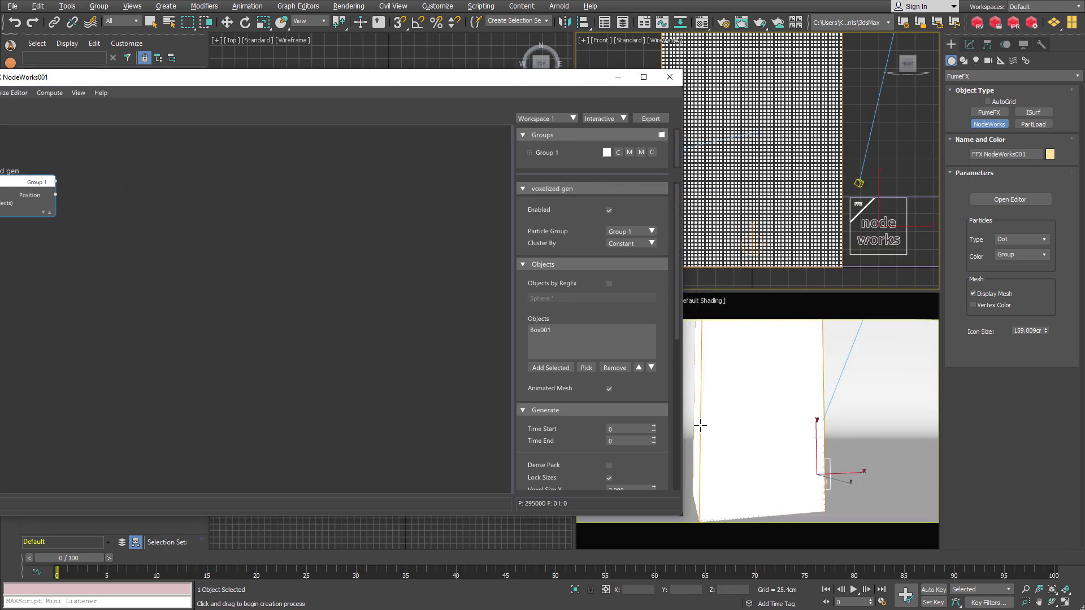
- Set the Voxelized Gen node's Voxel Size X to 2.5 with the sizes locked
scroll(636, 429, down, 2)
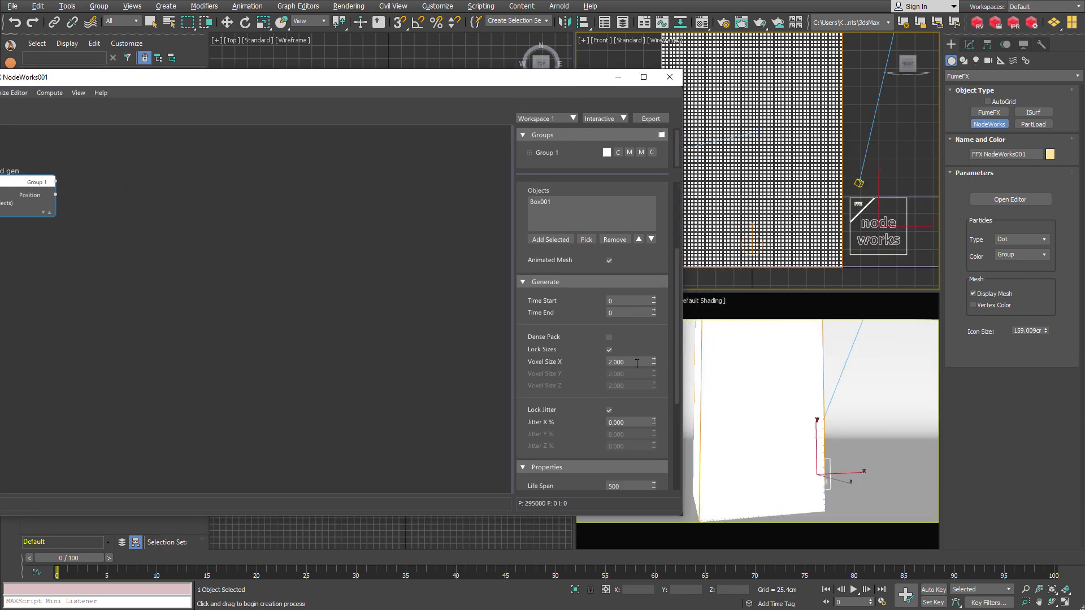
click(636, 364)
key(Return)
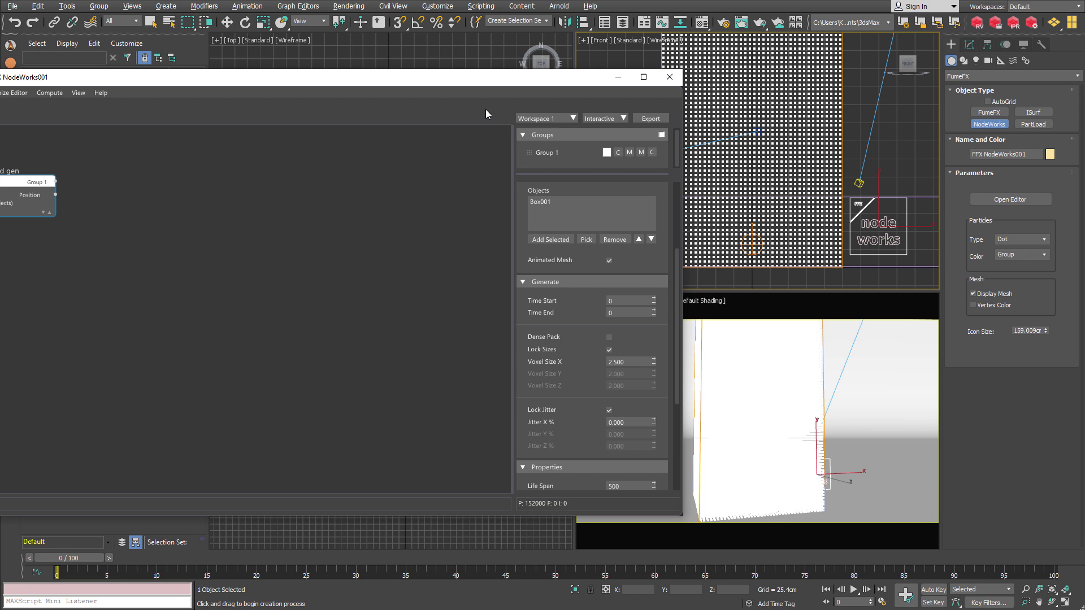
scroll(568, 427, down, 5)
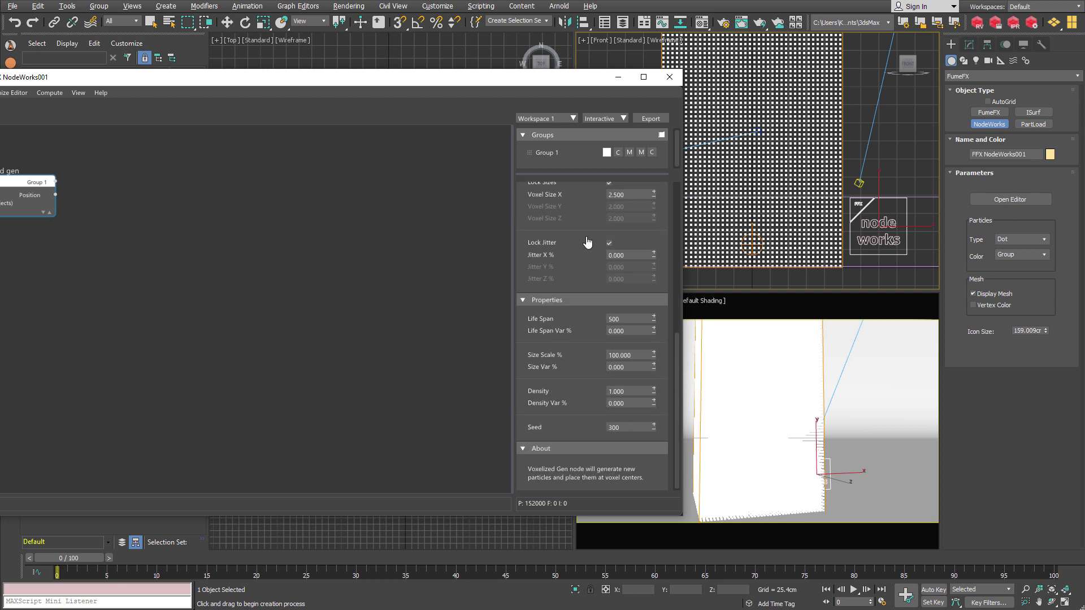
- Add a Simple Shape node connected to the Group 1 output of the Voxelized Gen node
drag(403, 83, 512, 104)
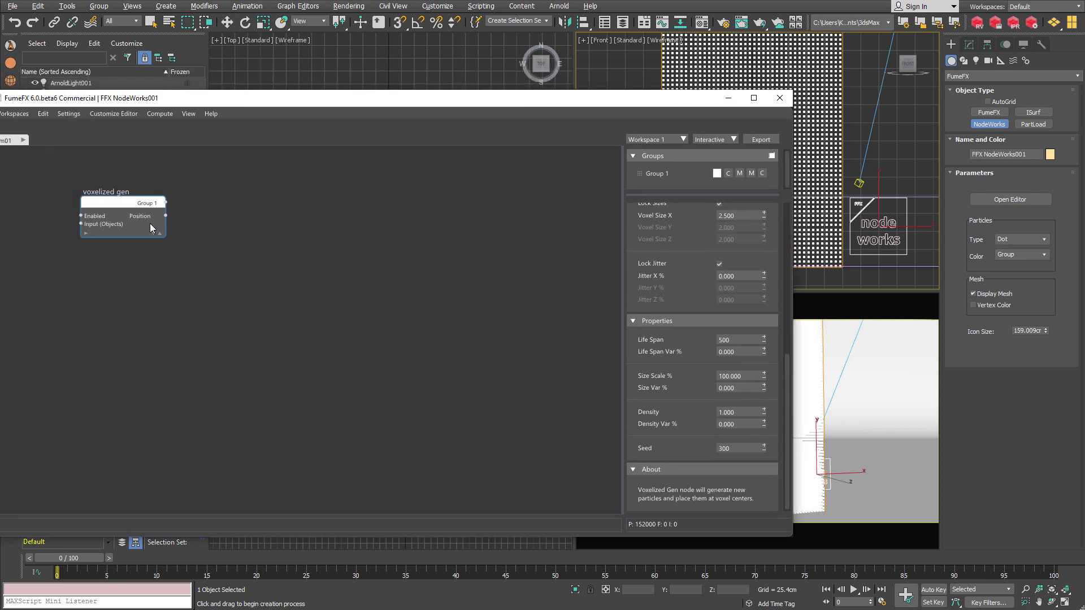
drag(162, 206, 265, 186)
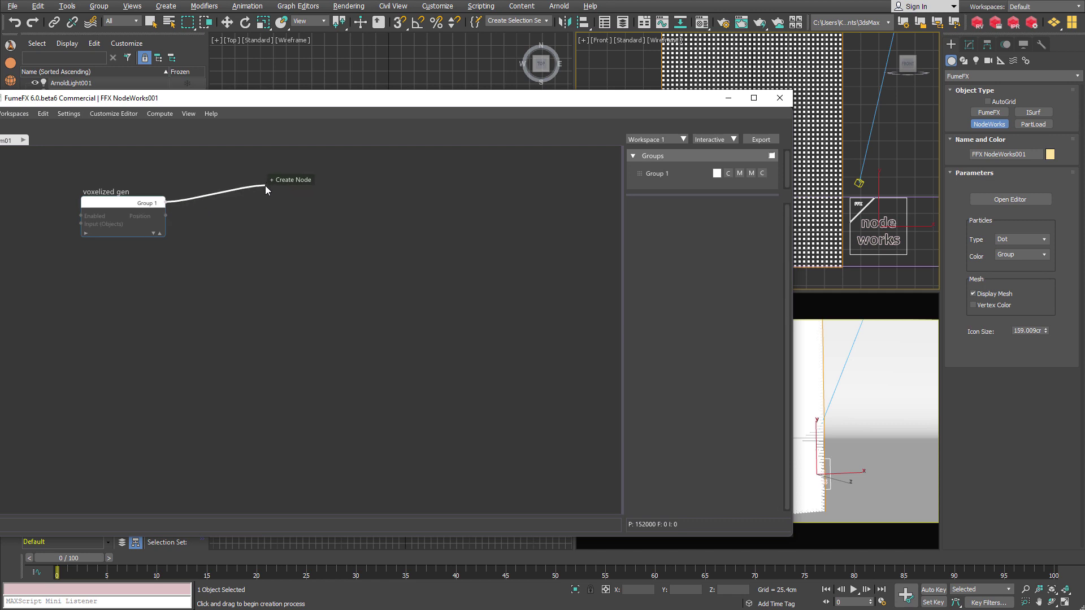
text(simpl)
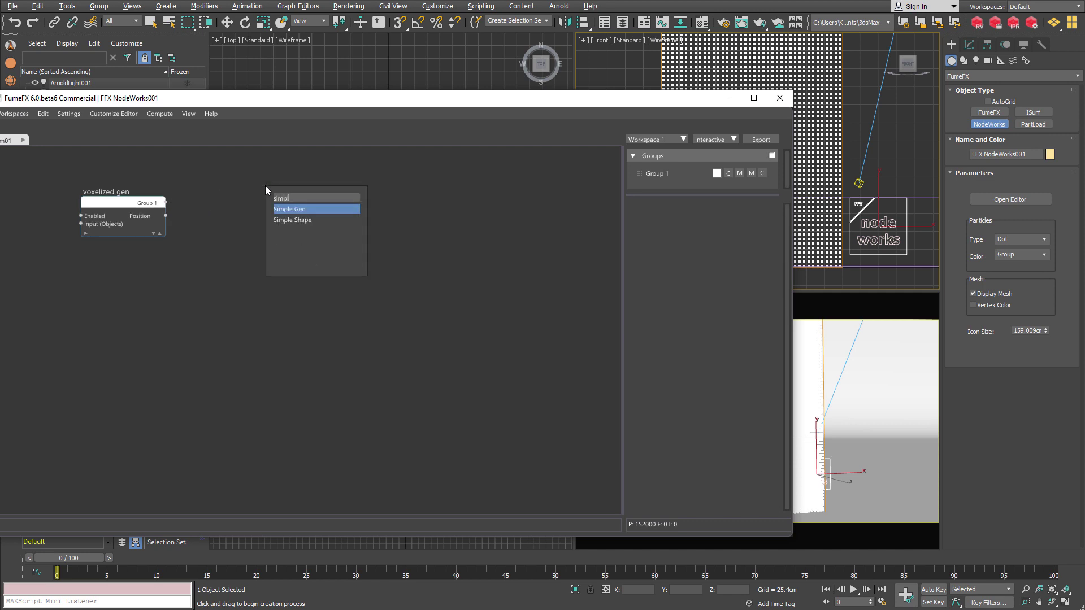
key(Down)
key(Return)
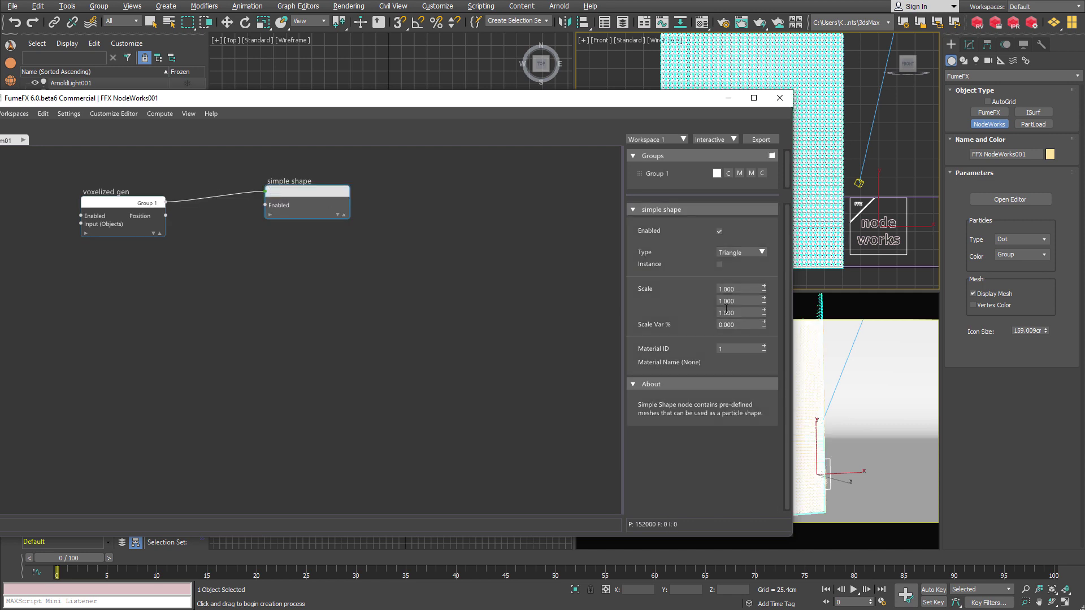
- Set the Simple Shape node's type to Cube and its scale to 0.9 on all three axes
click(761, 253)
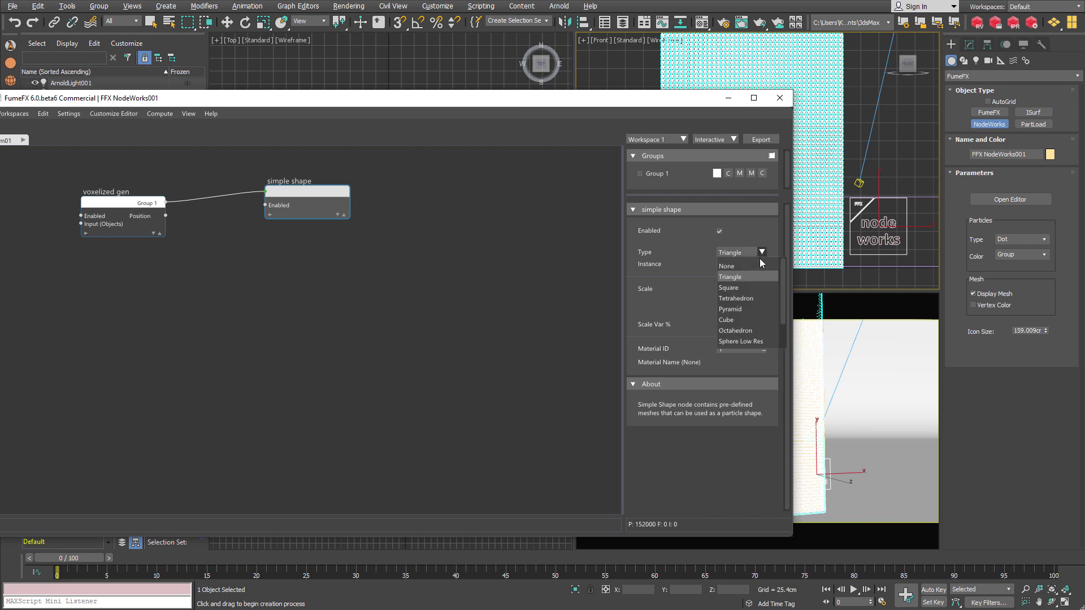
click(726, 320)
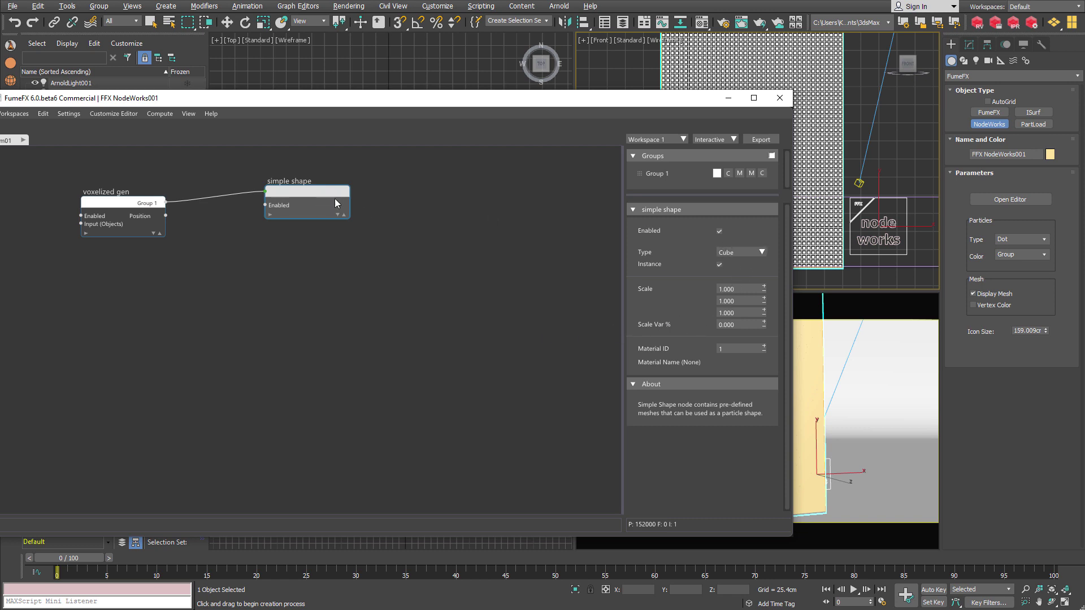
click(741, 288)
text(.9)
key(Tab)
key(Tab)
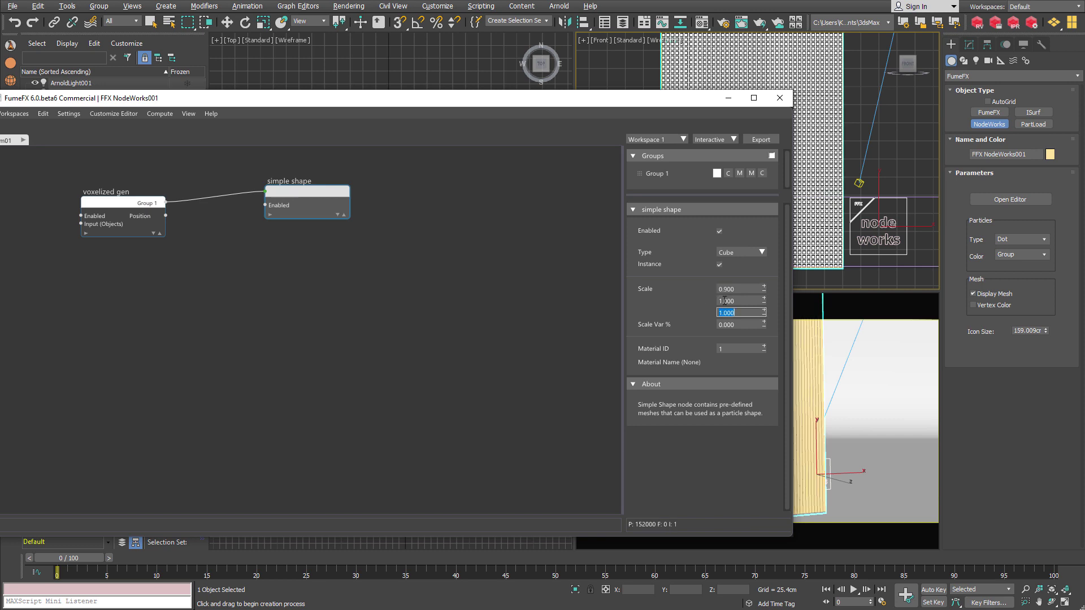
click(734, 300)
text(0.9)
key(Tab)
text(0.9)
key(Return)
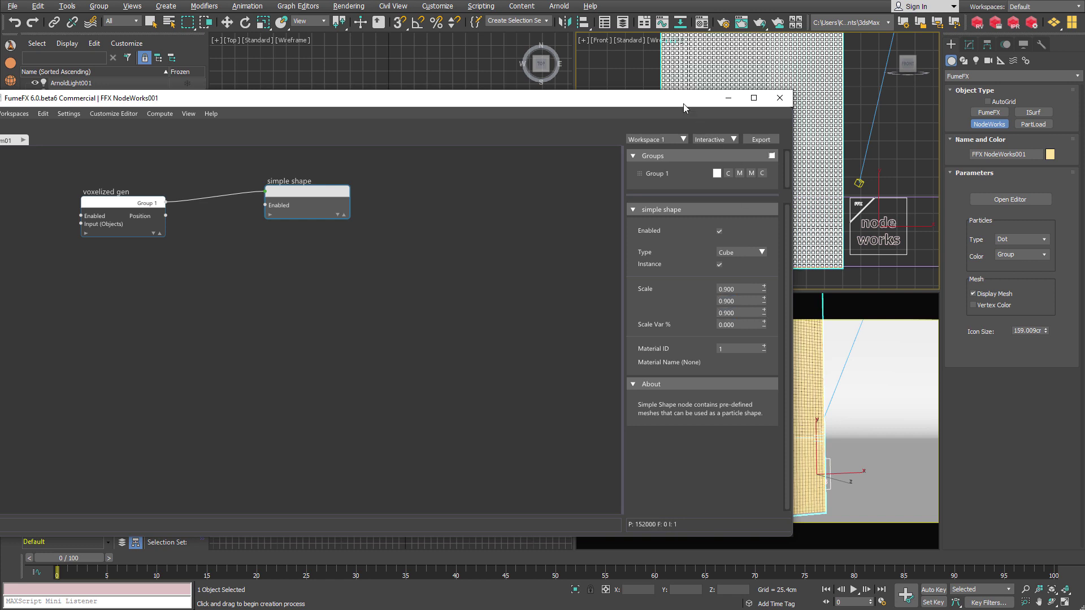
- Change the Front viewport to a Perspective view to inspect the voxelized cubes, uncovering it from behind the editor window
drag(684, 102, 517, 85)
middle_drag(765, 151, 792, 173)
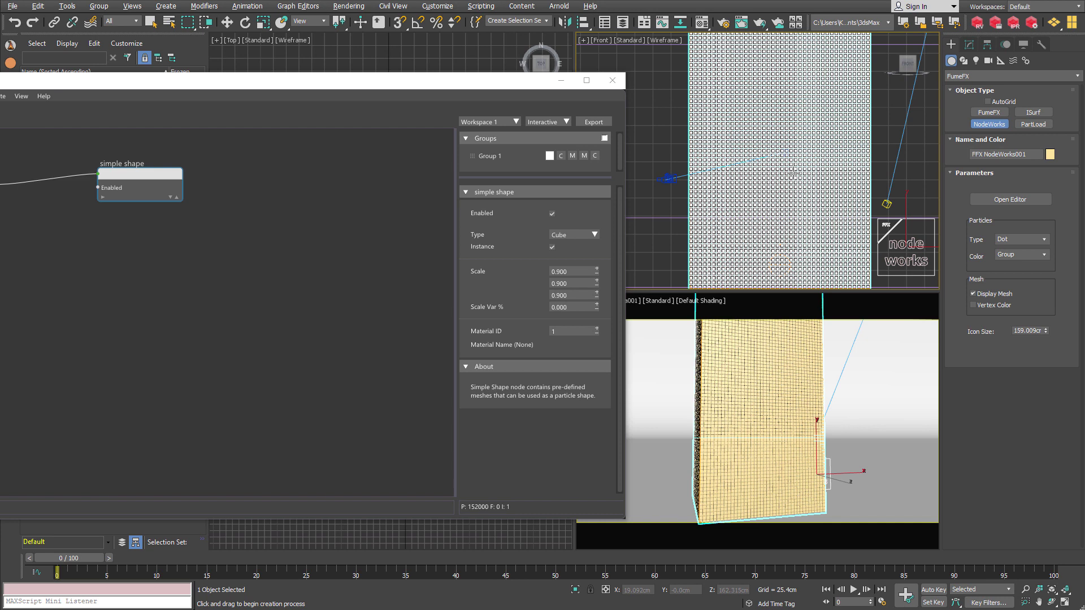
key(p)
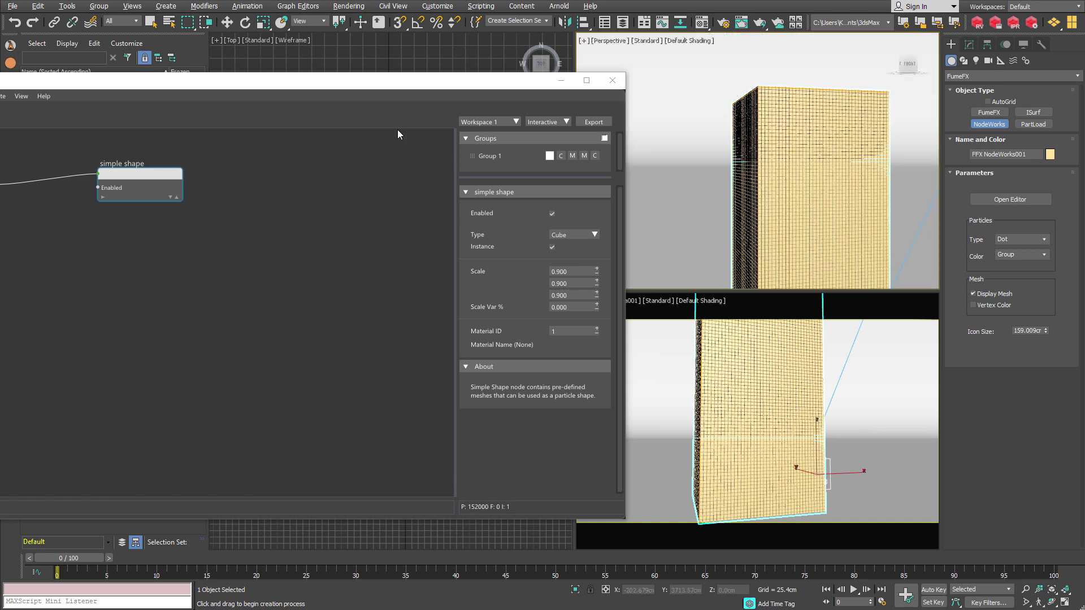
drag(397, 83, 654, 64)
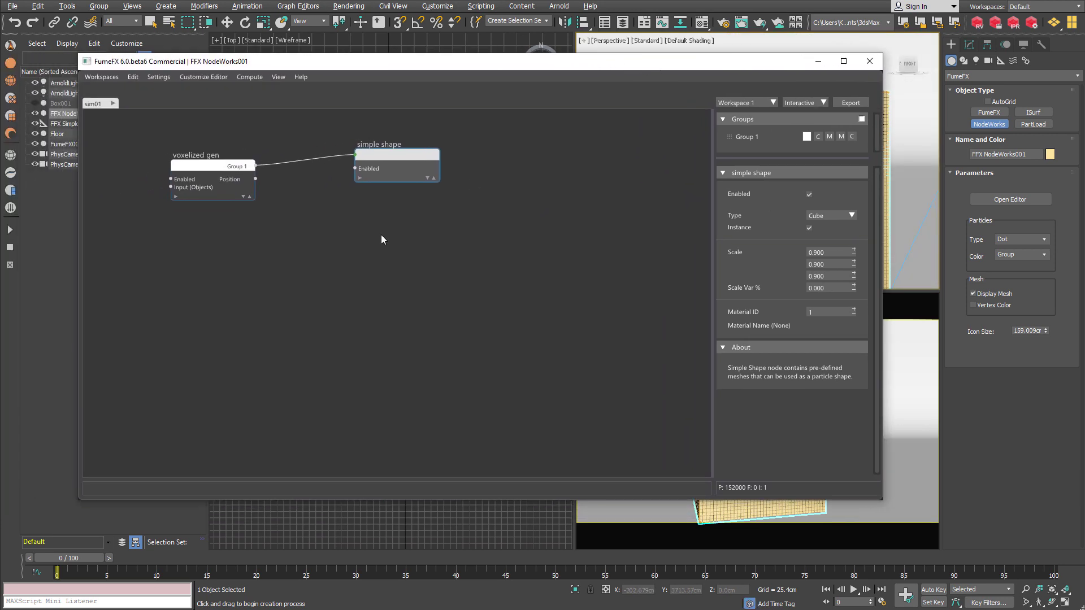
- Add a FumeFX Info node below the Voxelized Gen node and assign FumeFX001 as its grid
right_click(182, 242)
text(fume)
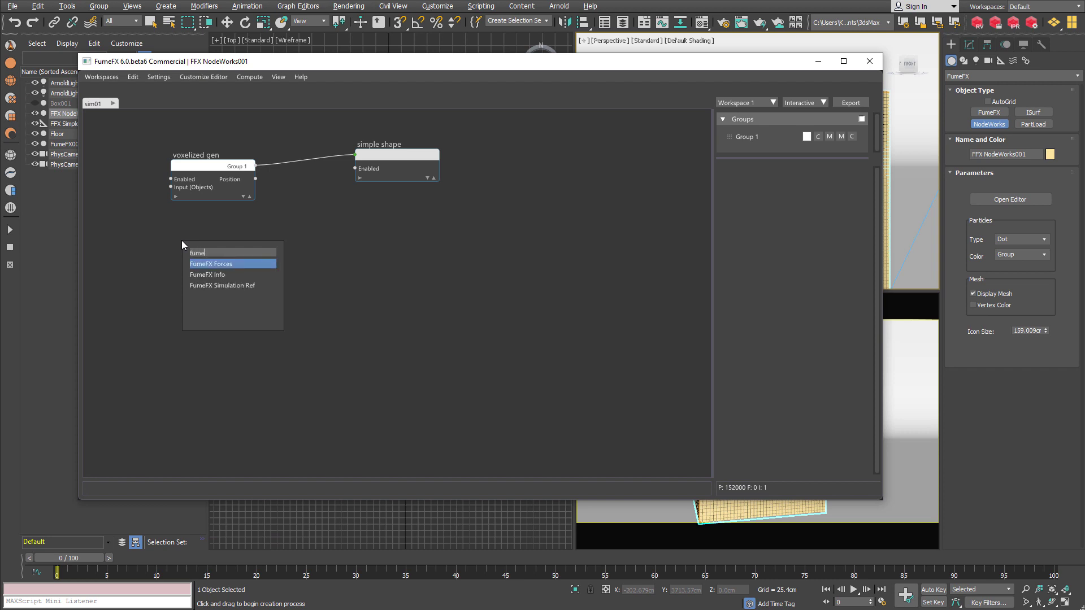
key(Down)
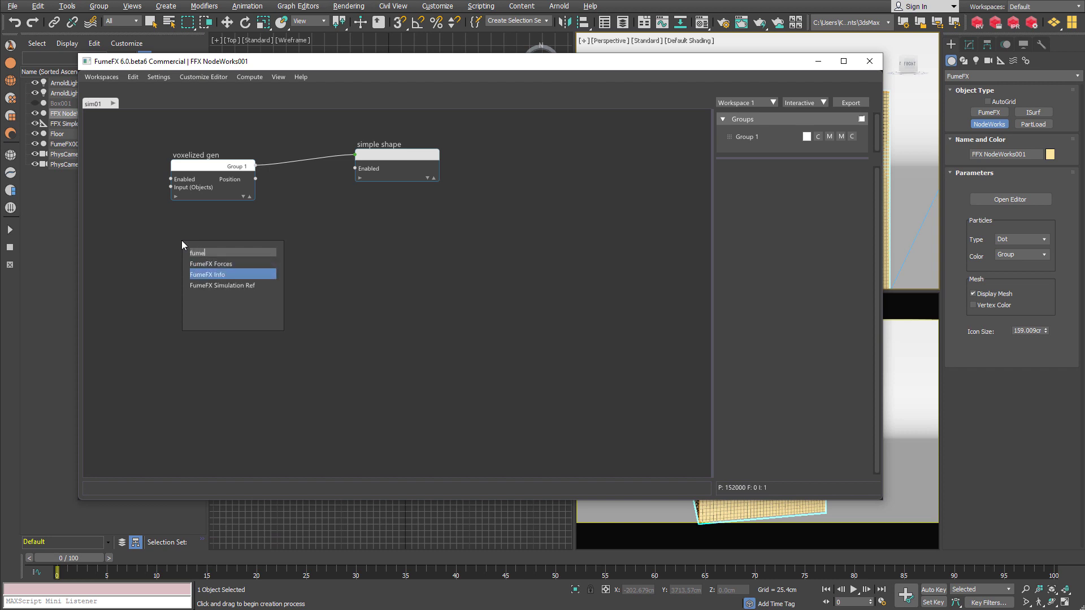
key(Return)
drag(571, 70, 608, 95)
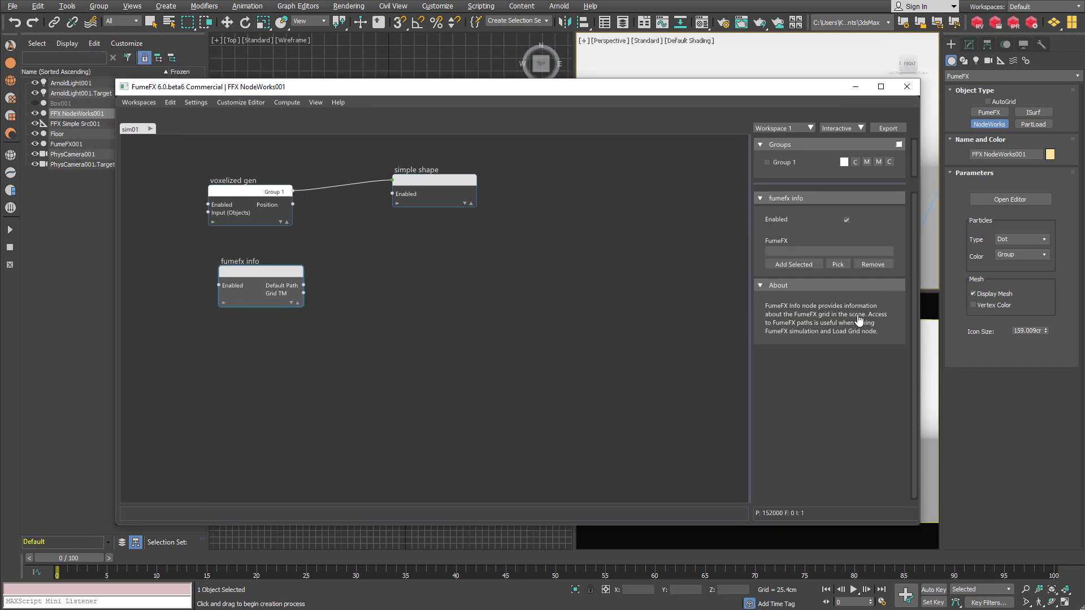
click(837, 264)
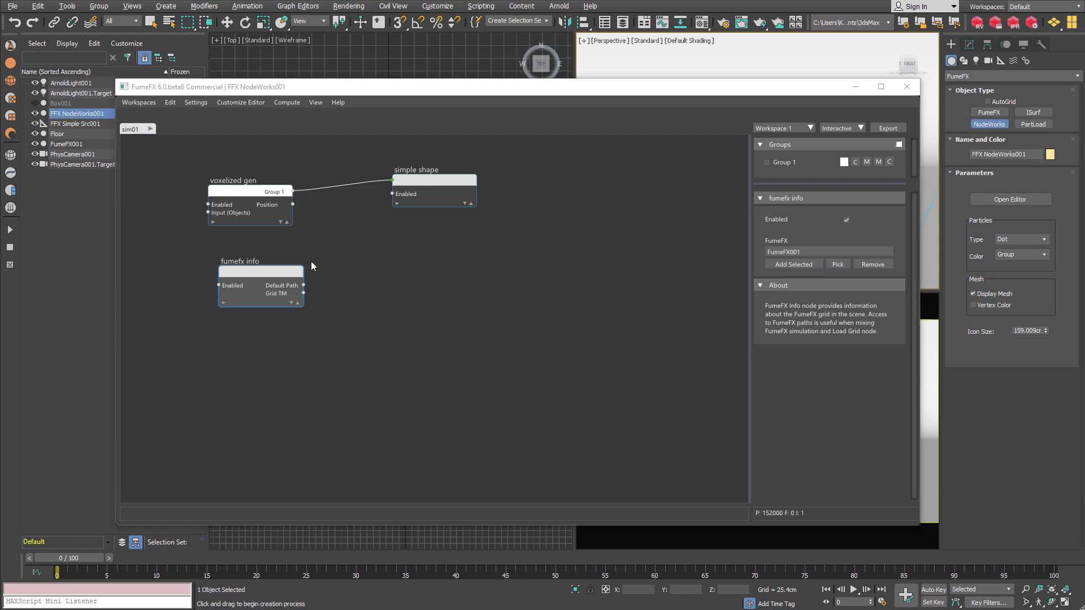
- Add a Load Grid node fed by the FumeFX Info node's Default Path output and show its loading settings
drag(303, 285, 376, 283)
text(loaa)
key(BackSpace)
text(d)
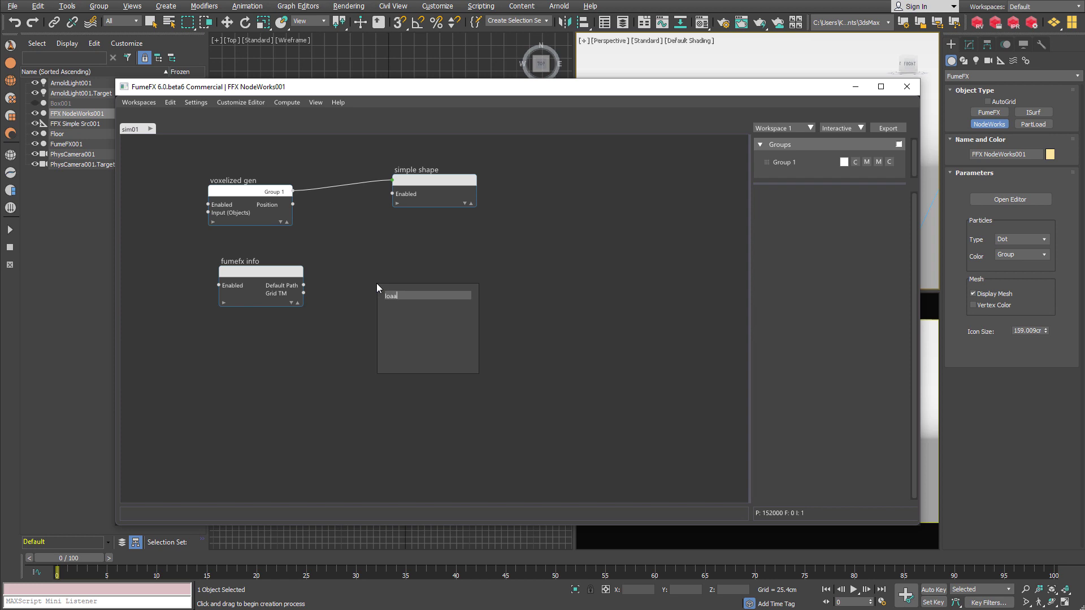
key(Return)
scroll(884, 370, down, 3)
scroll(885, 370, down, 1)
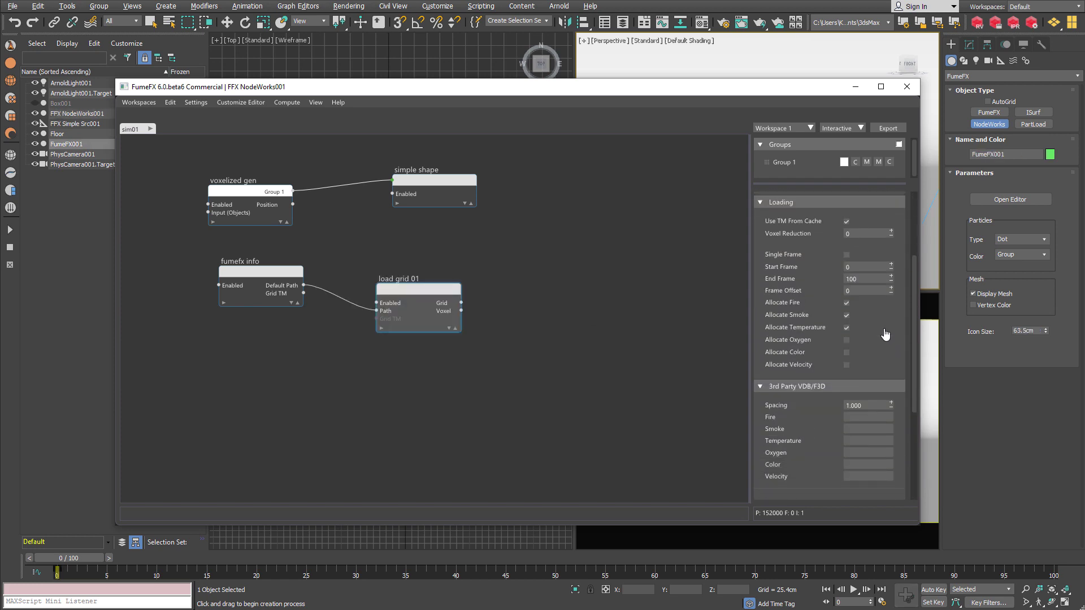
- Enable the Single Frame and Allocate Color options in the Load Grid node's loading settings
click(847, 255)
click(847, 352)
click(731, 139)
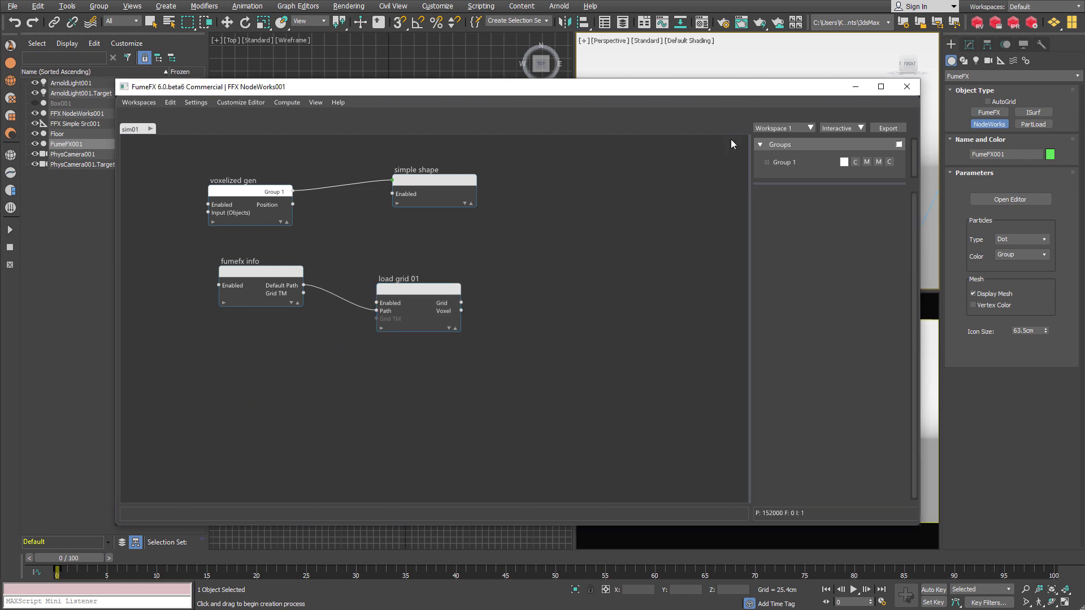
- Add a Get Part Group node in the empty area below the FumeFX Info node
drag(790, 90, 725, 76)
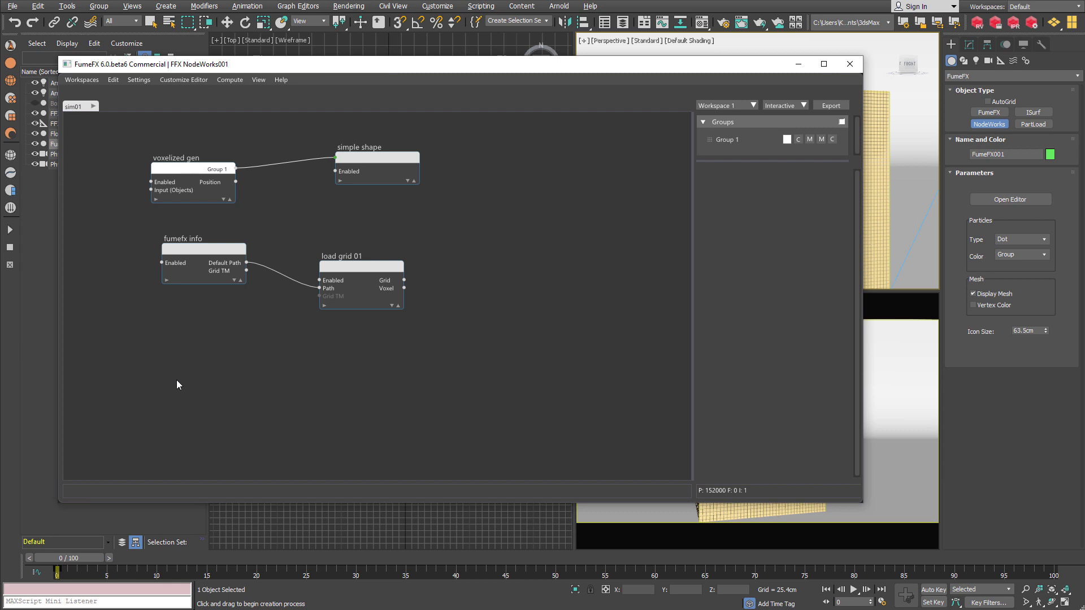
key(Tab)
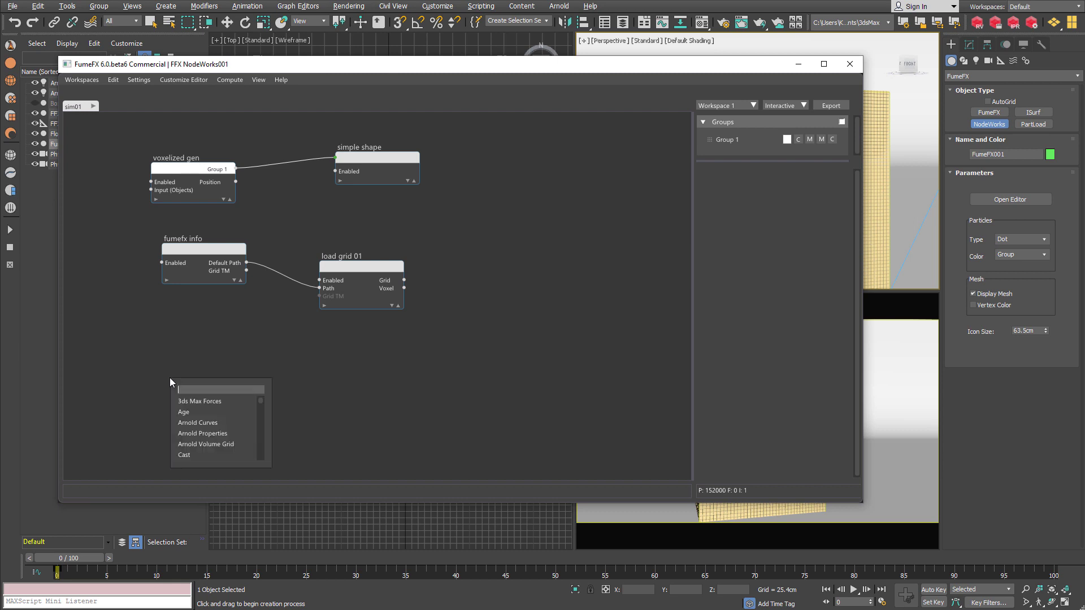
text(get p)
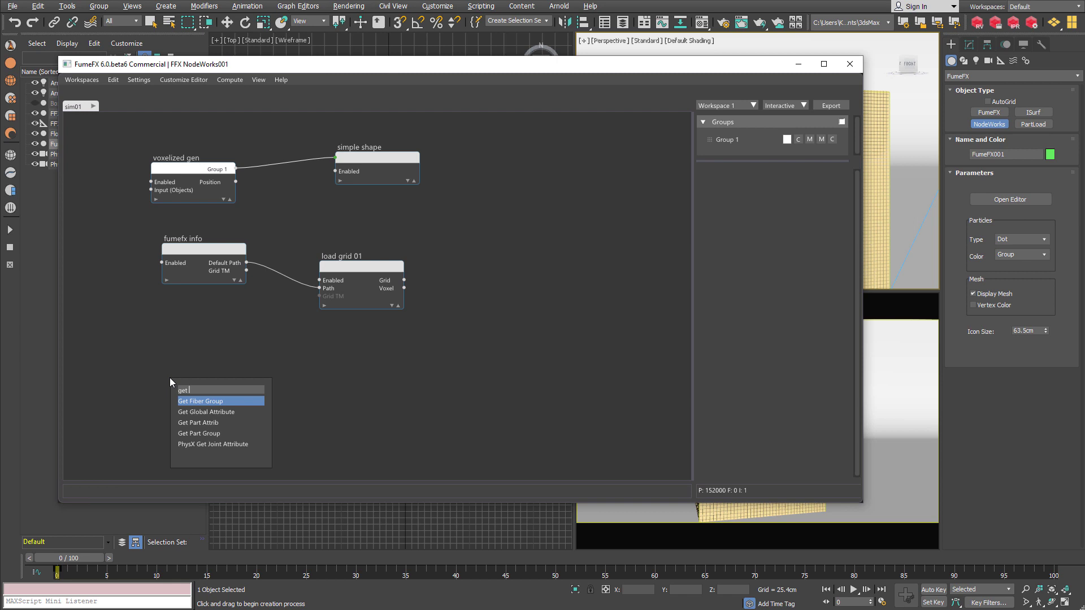
key(Down)
key(Return)
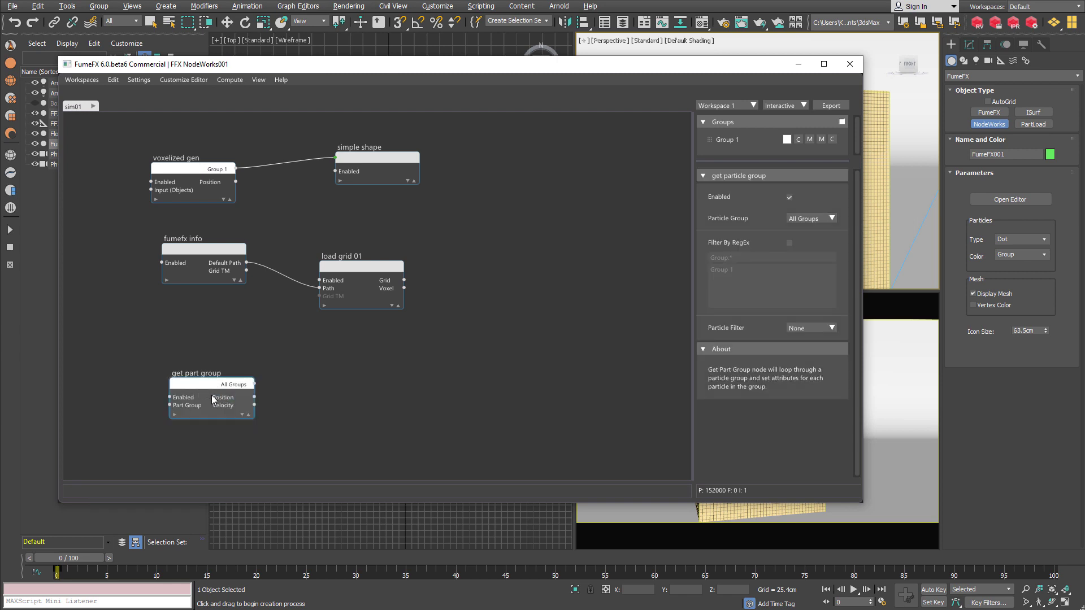
- Add a Read Voxel node for load grid 01, fed by the Get Part Group node's Position output
drag(229, 398, 283, 386)
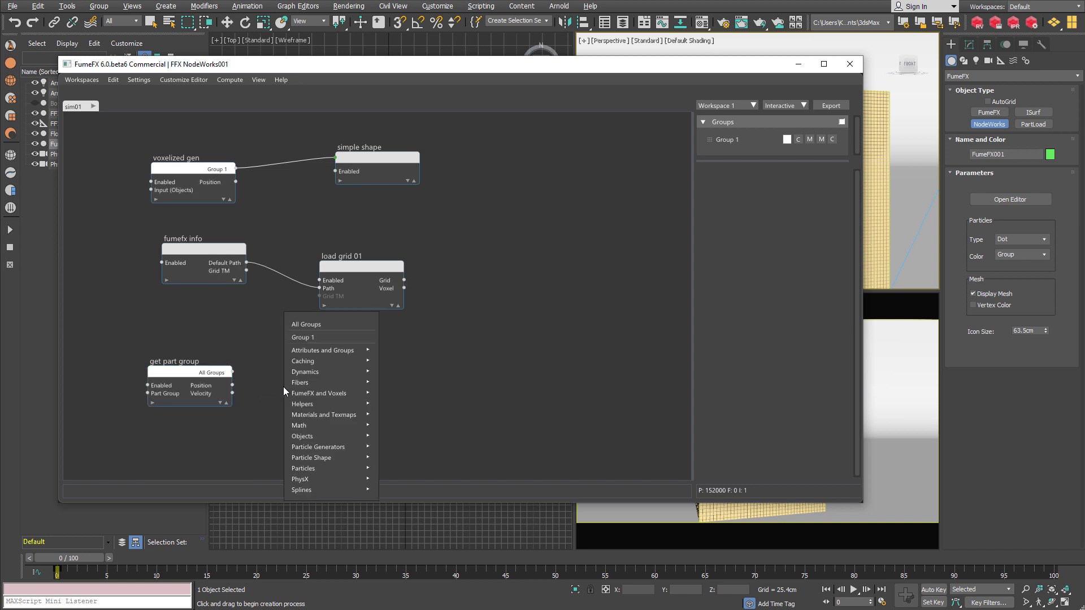
text(read)
key(Return)
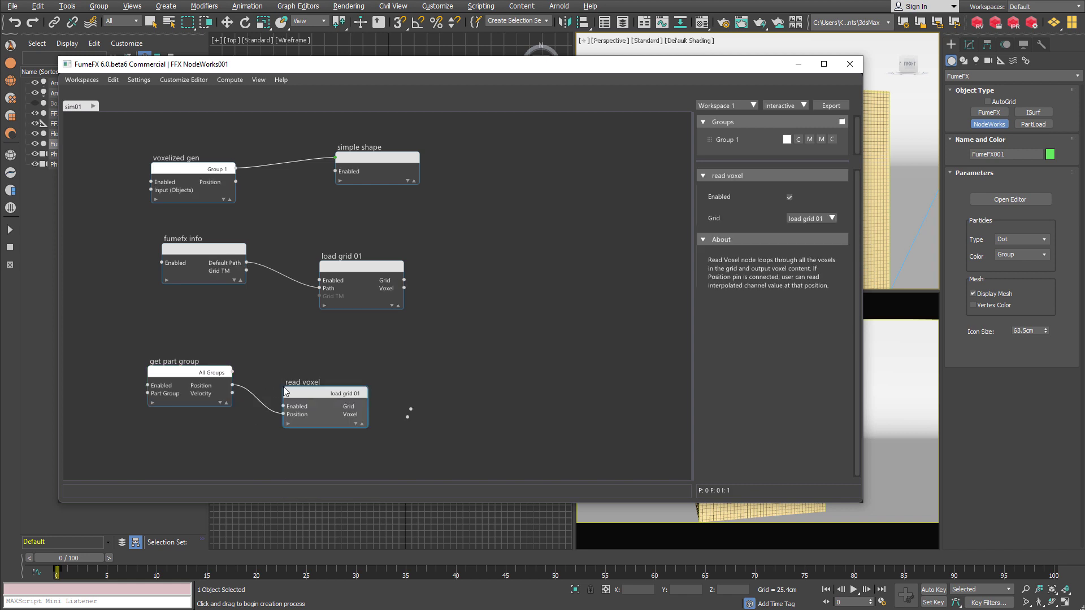
drag(319, 393, 313, 389)
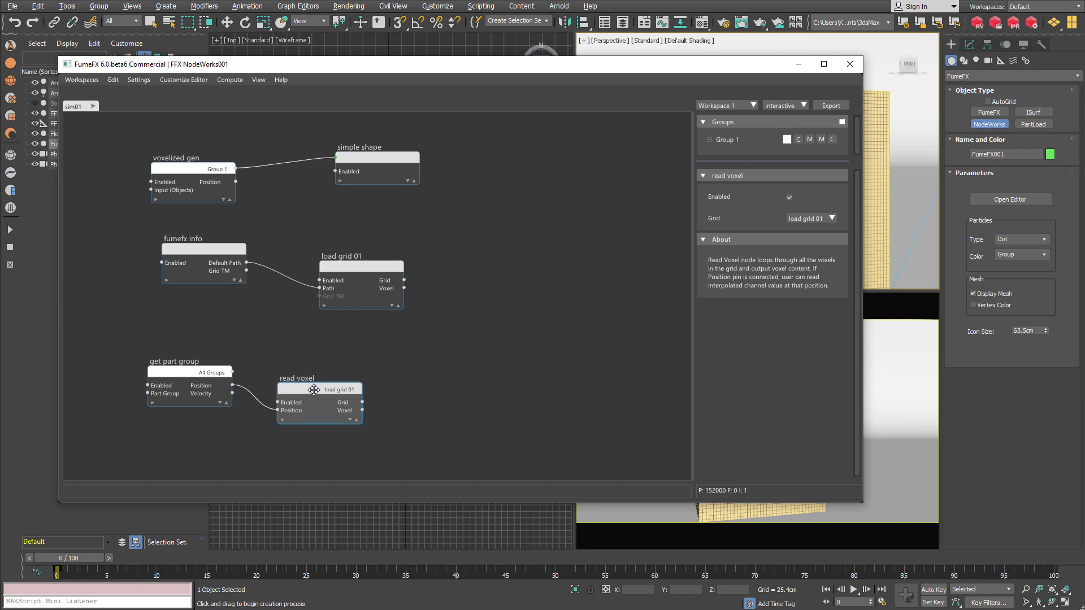
middle_drag(372, 378, 305, 369)
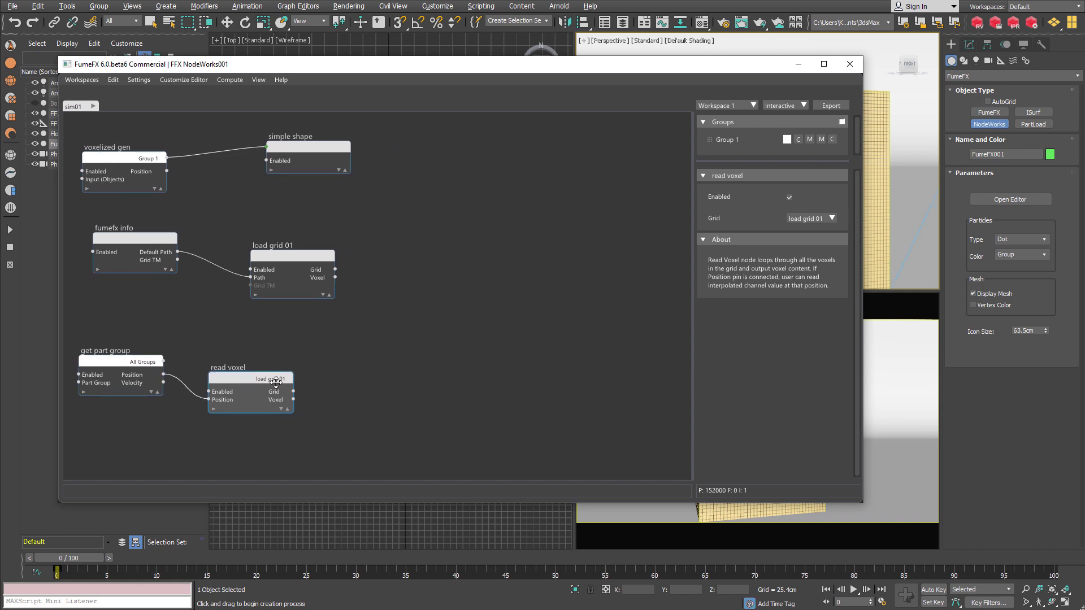
- Expand the Read Voxel node's outputs and add a Compare node with input A fed by the Fire output
click(281, 409)
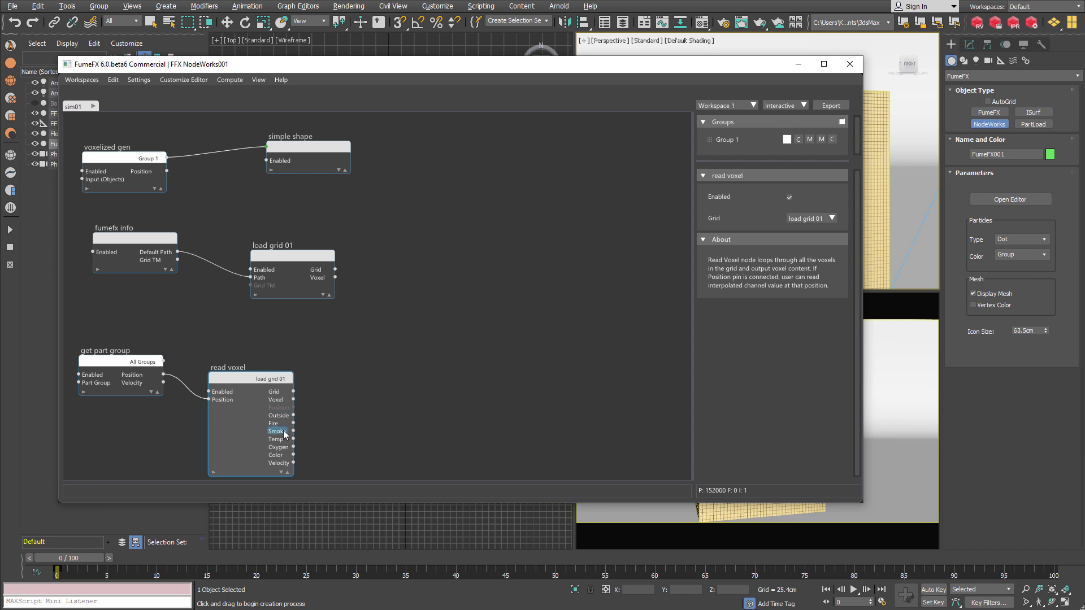
drag(293, 423, 353, 378)
text(com)
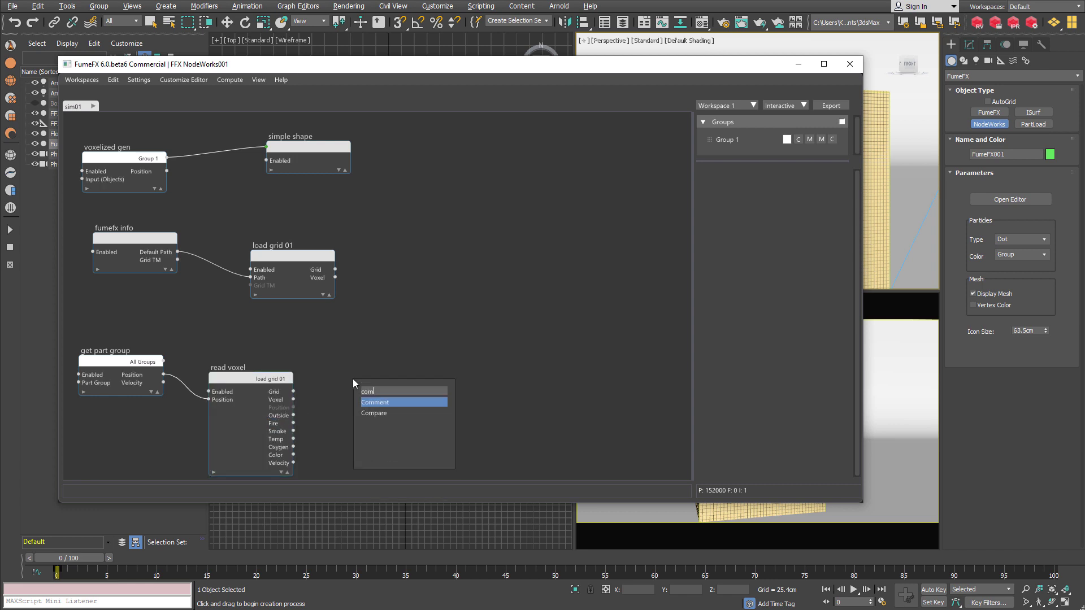
key(Down)
key(Return)
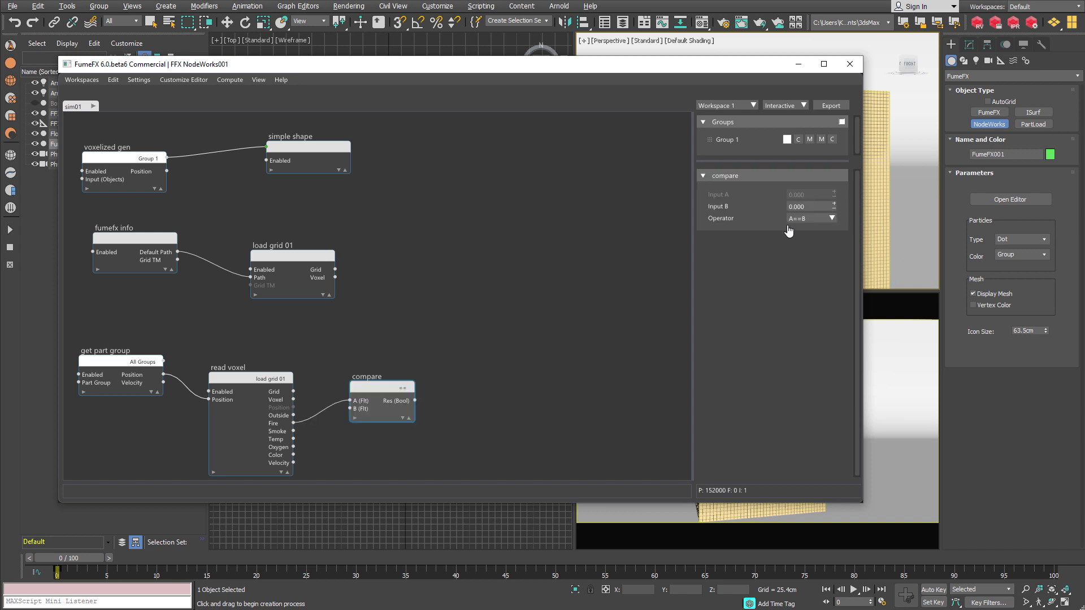
- Set the Fire Compare node's operator to A>B and its Input B to 0.01
click(817, 219)
click(815, 254)
click(812, 207)
text(0.001)
key(Return)
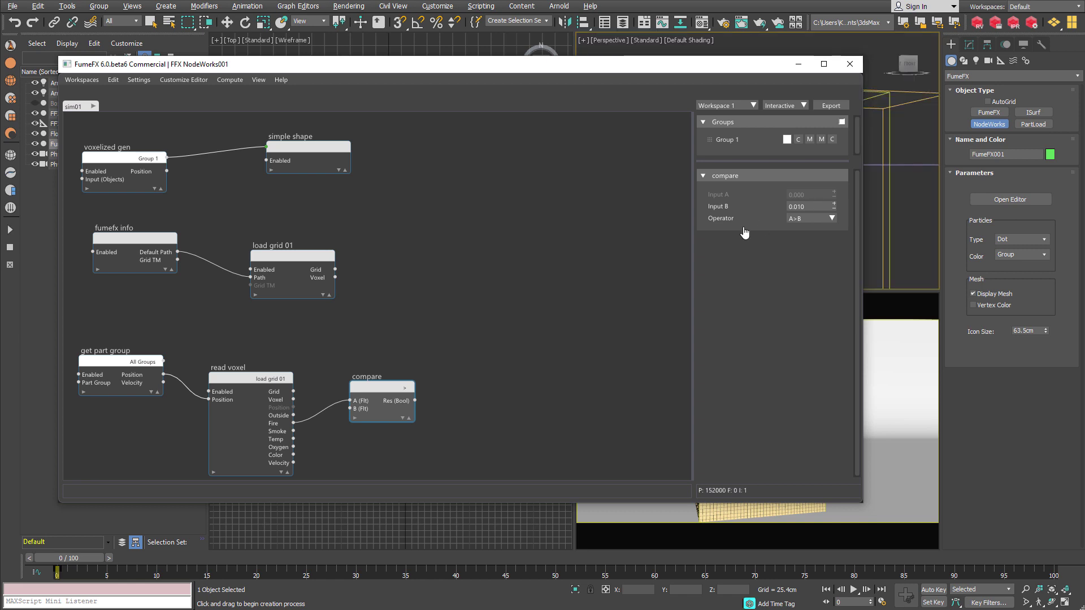
- Add a second Compare node fed by the Smoke output, with operator A>B and Input B at 0.01
drag(282, 438, 359, 459)
text(compa)
key(Return)
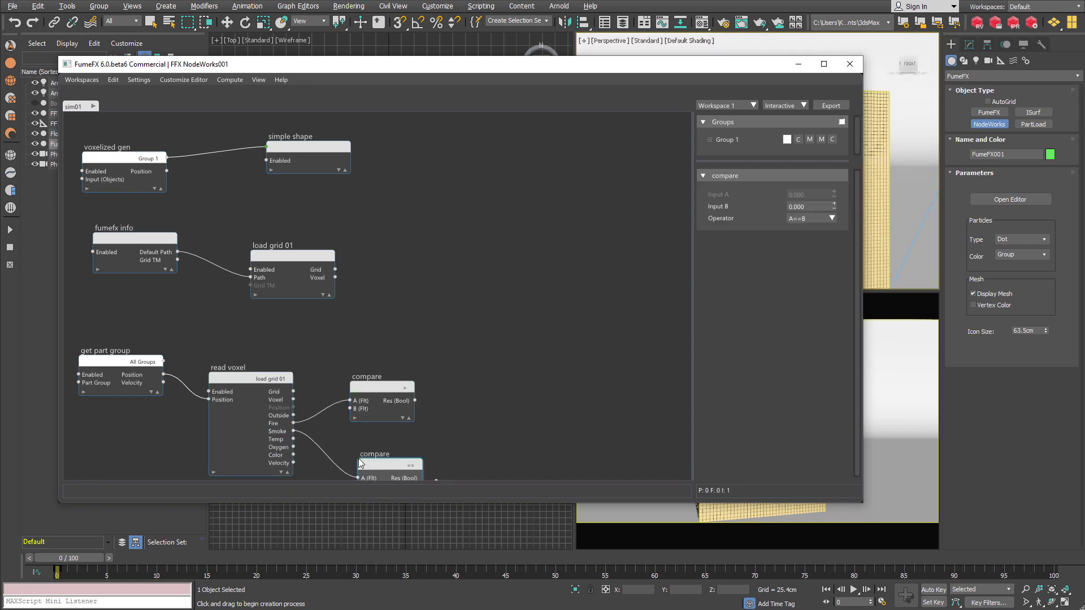
click(826, 218)
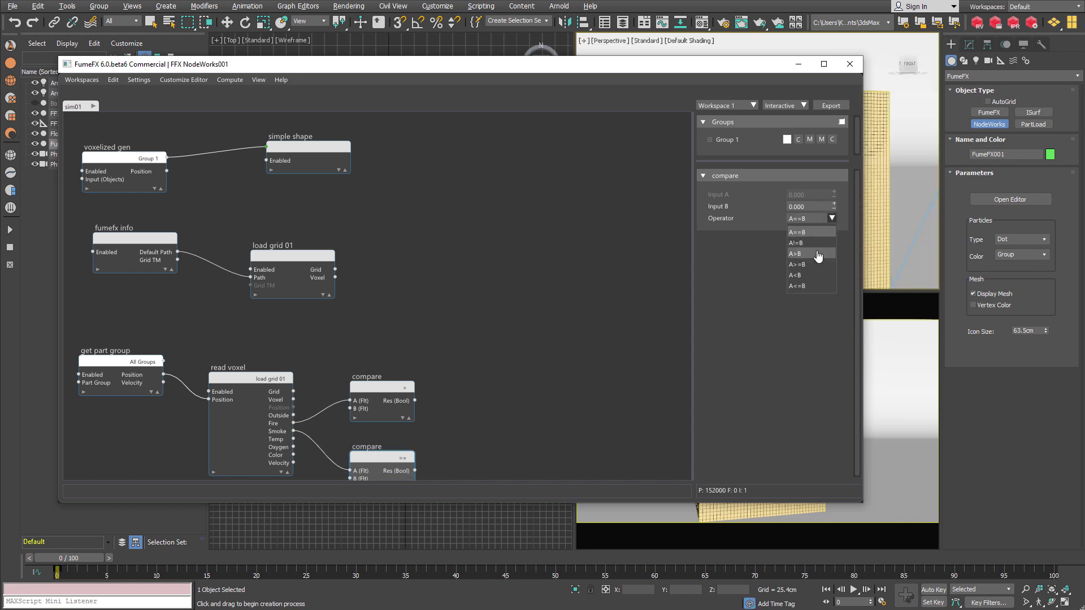
click(817, 253)
click(817, 204)
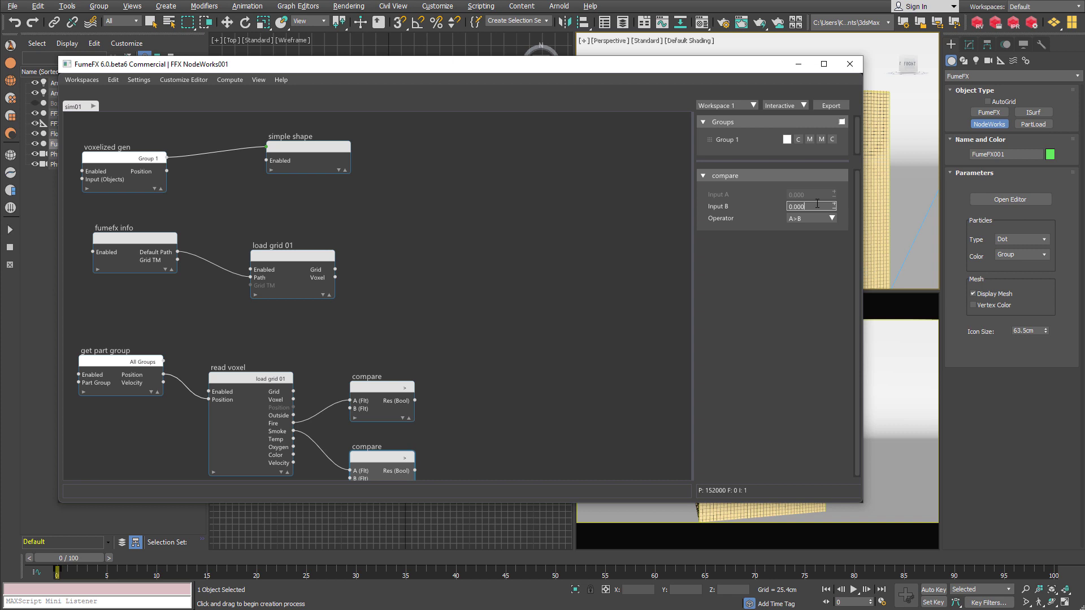
text(10)
key(Return)
- Add a Logic node with input A fed by the Fire Compare result and set its operator to Or
middle_drag(442, 391, 402, 334)
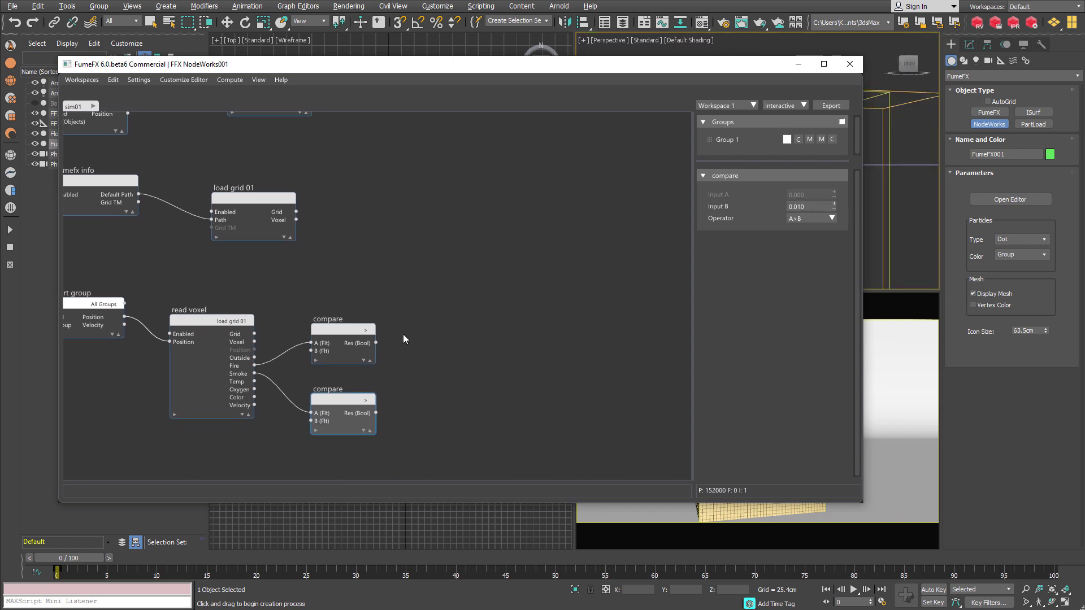
drag(374, 343, 430, 365)
text(log)
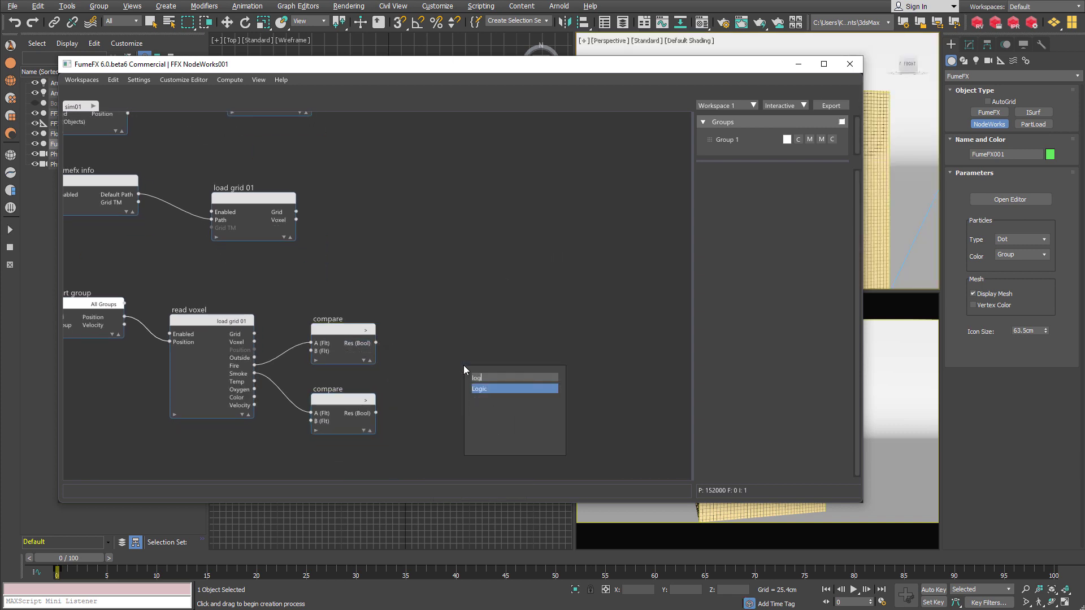
key(Return)
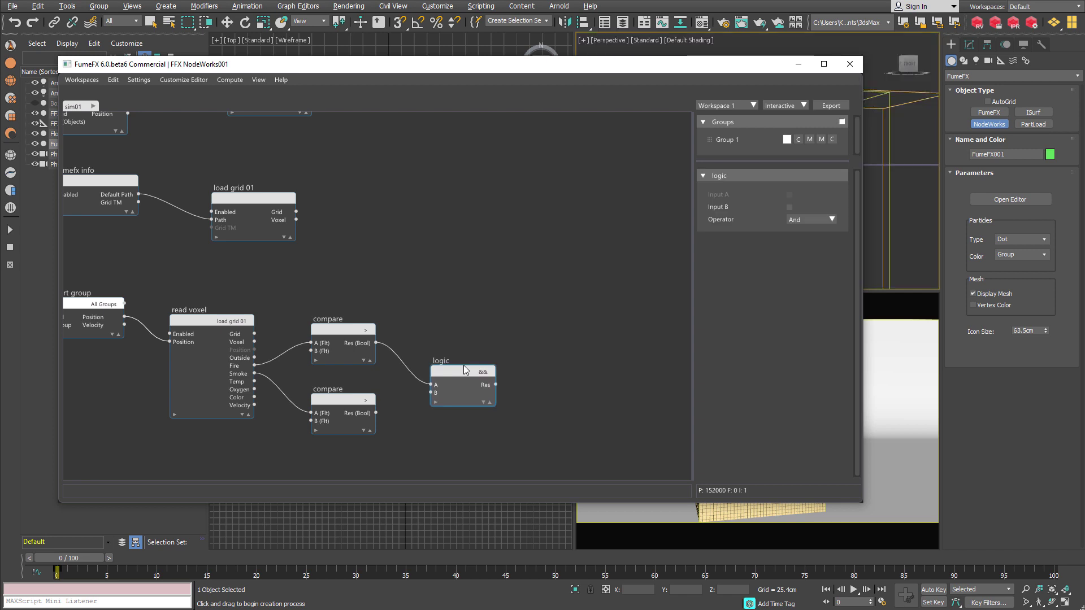
click(806, 245)
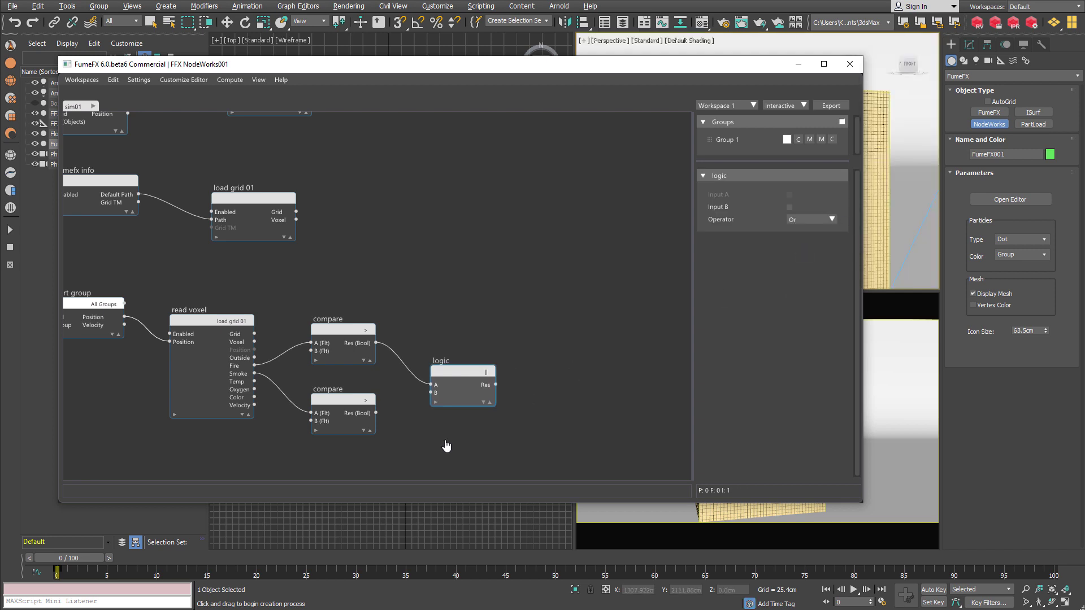
- Connect the Smoke Compare result to the Logic node's B input and add an Arnold Properties node enabled by its Res output
drag(375, 413, 538, 345)
text(arnol)
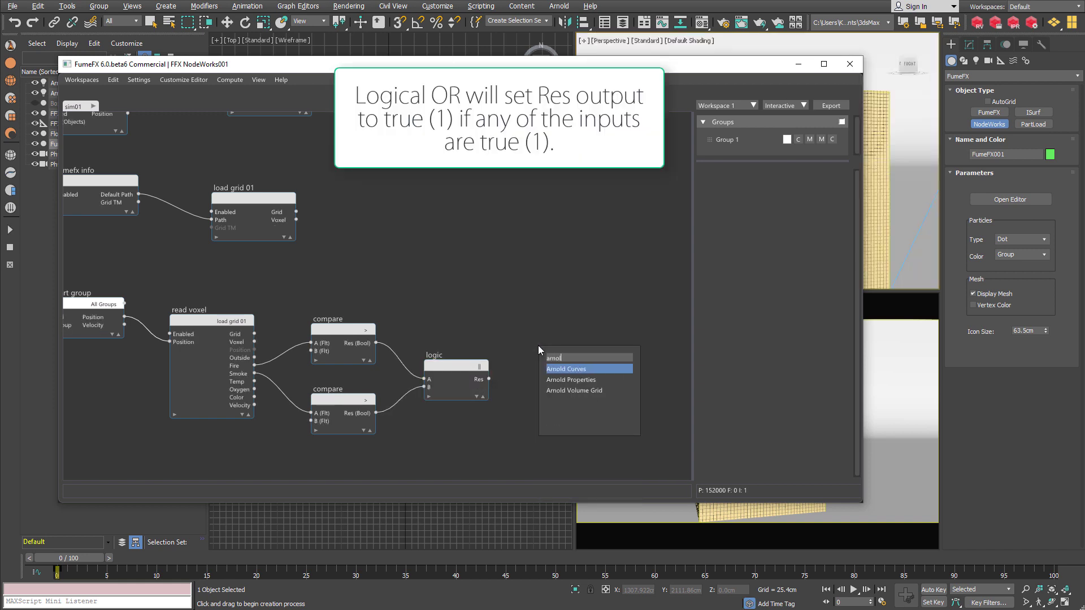
key(Down)
key(Return)
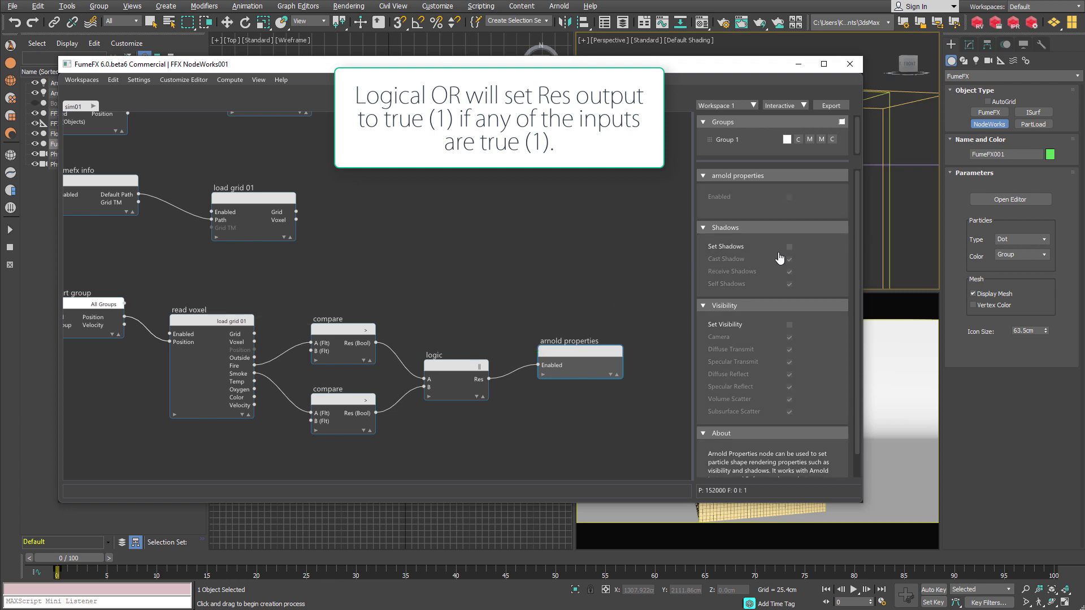
- Enable Set Shadows and Set Visibility on the Arnold Properties node, and add a second Arnold Properties node enabled by the Logic node's !Res output
click(789, 248)
click(788, 325)
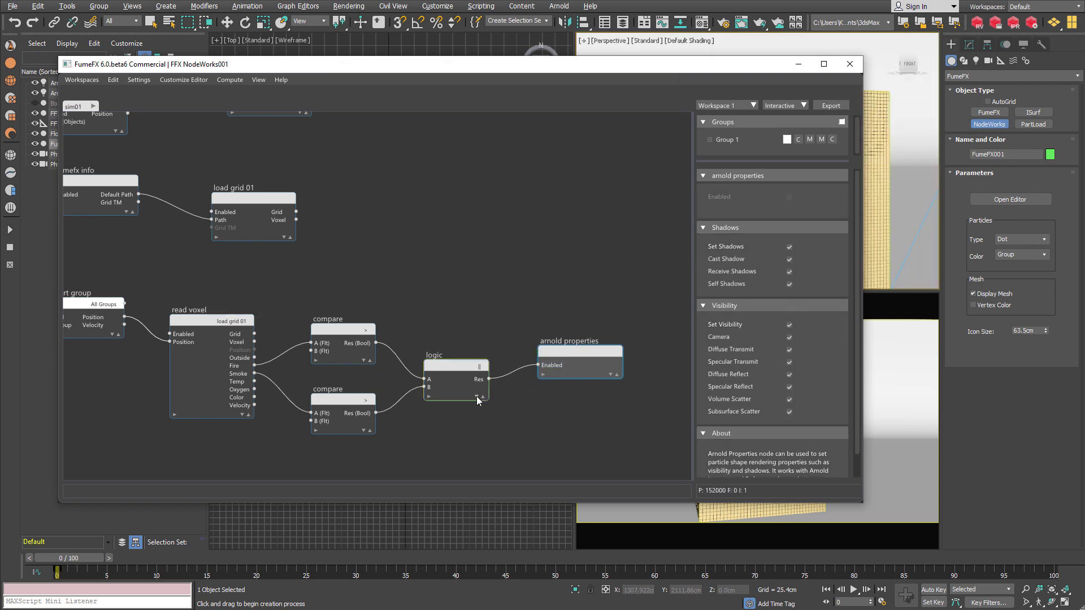
drag(488, 387, 562, 444)
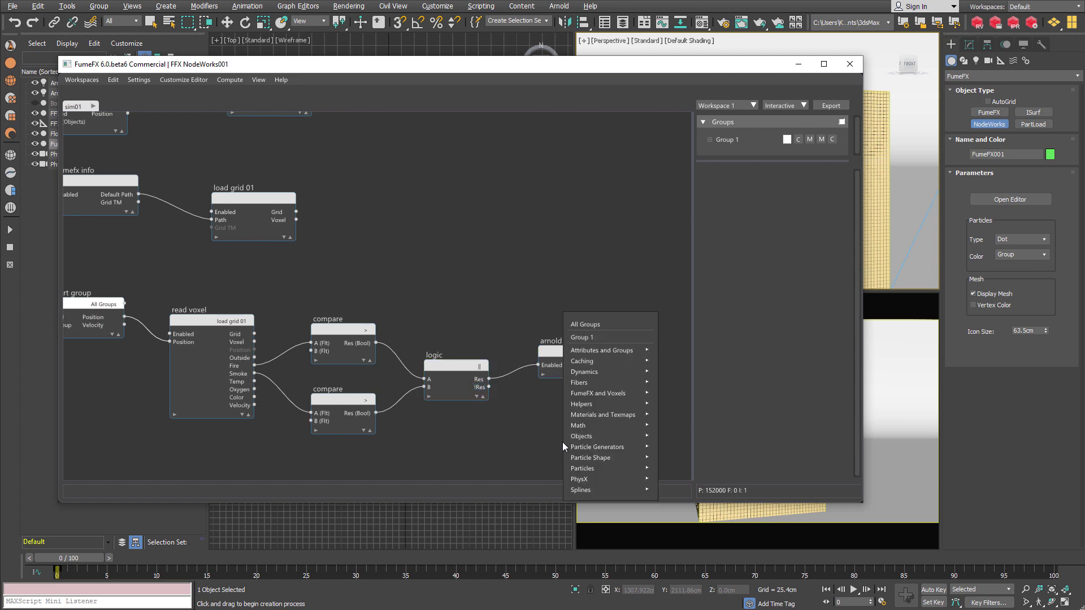
text(arno)
key(Down)
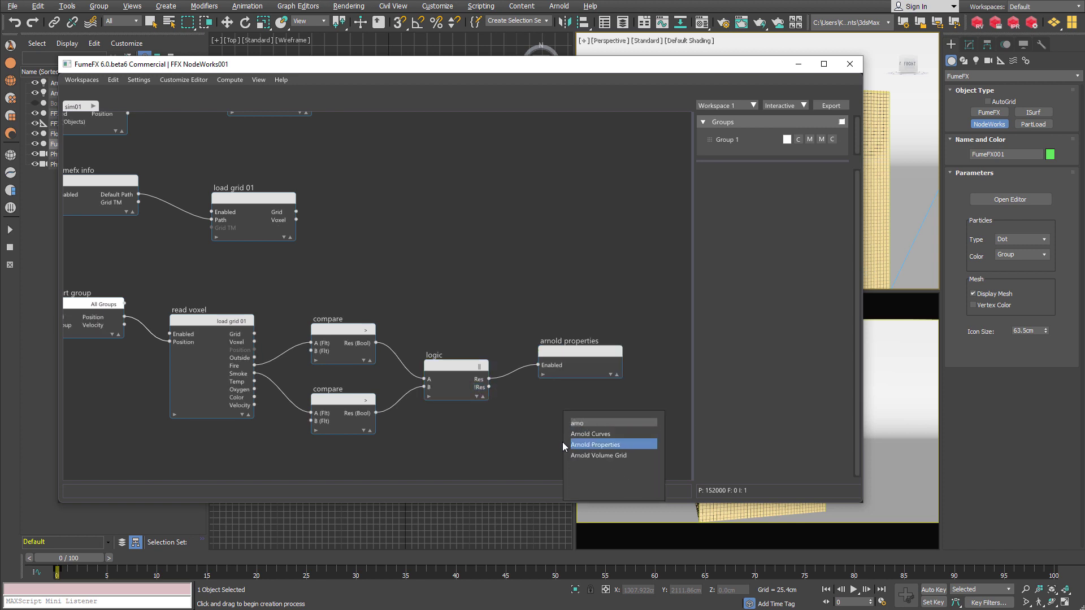
key(Return)
drag(562, 443, 564, 440)
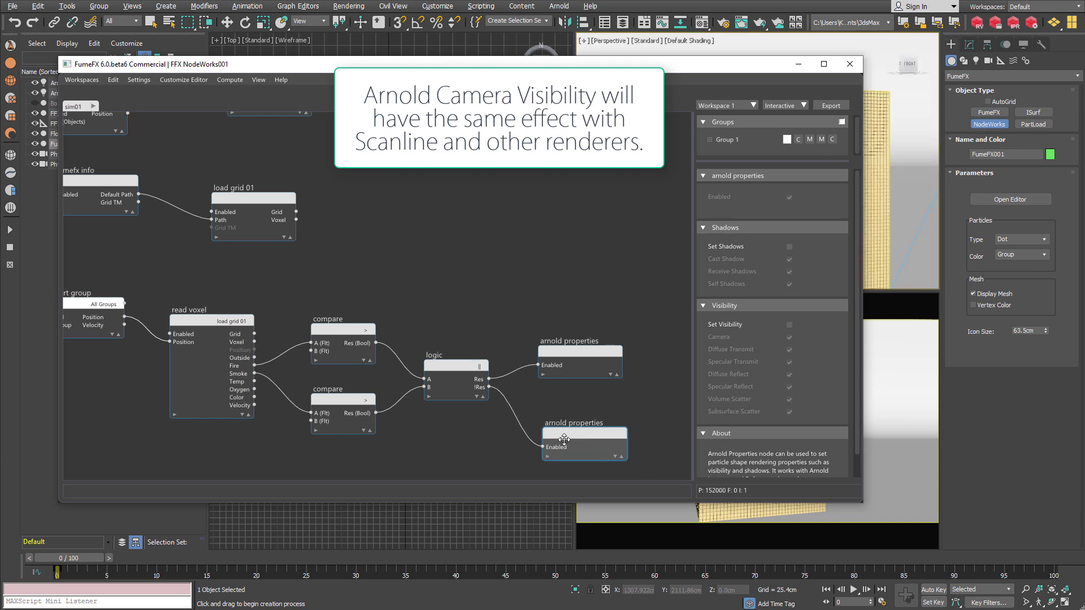
- On the second Arnold Properties node, enable Set Shadows and Set Visibility and turn off every individual shadow and visibility option
click(790, 248)
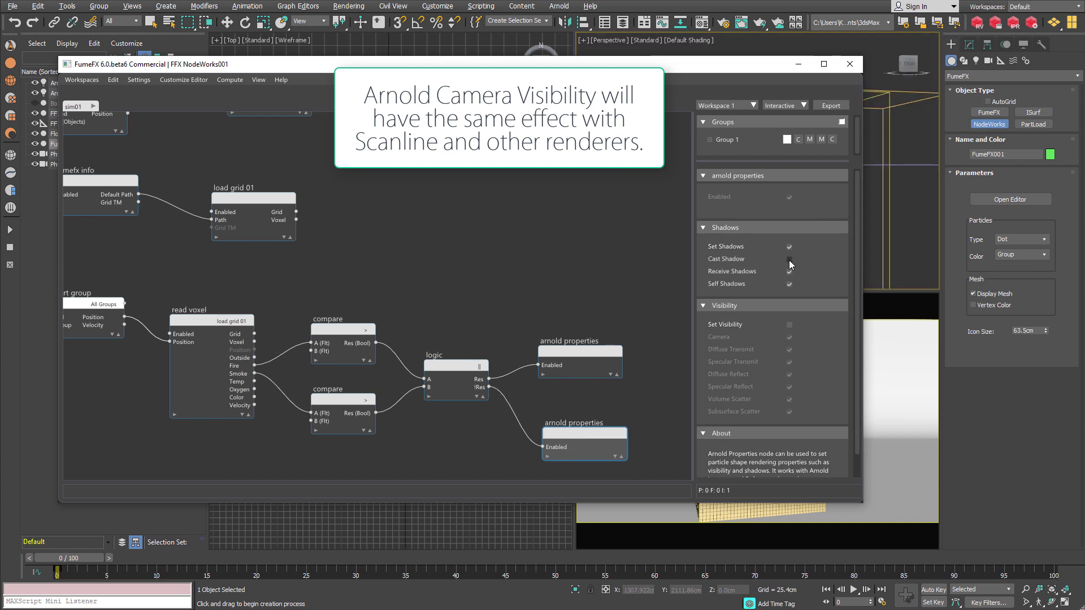
click(789, 270)
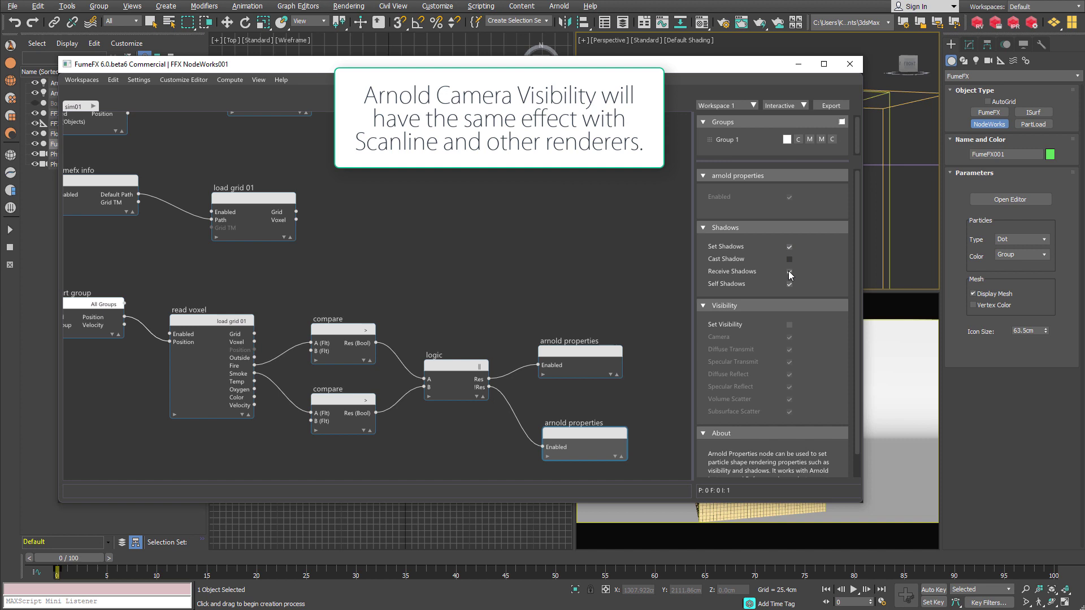
click(789, 325)
click(789, 337)
click(788, 349)
click(789, 361)
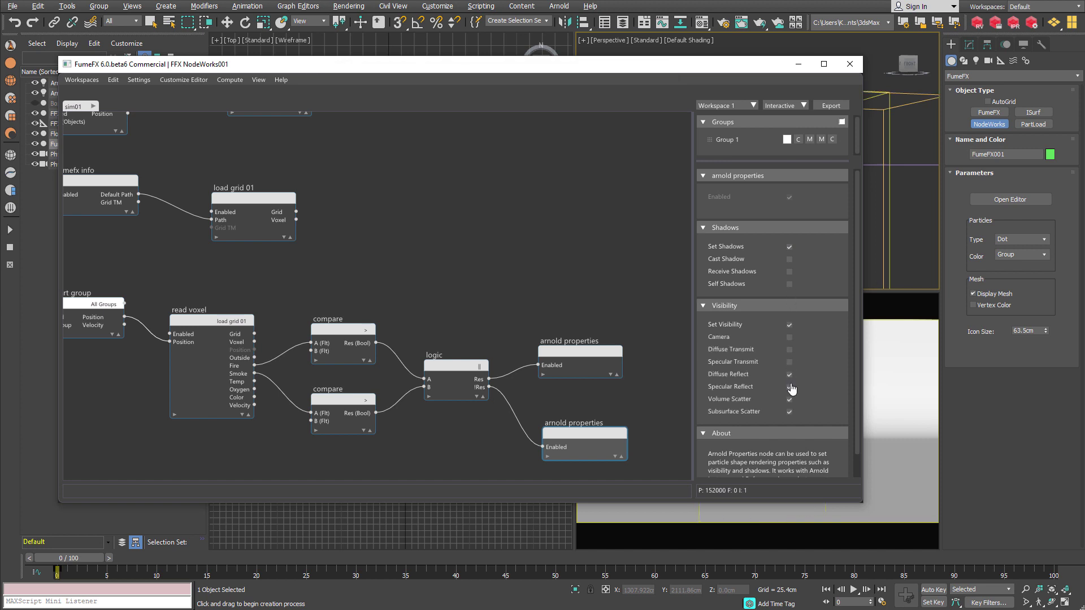
click(789, 374)
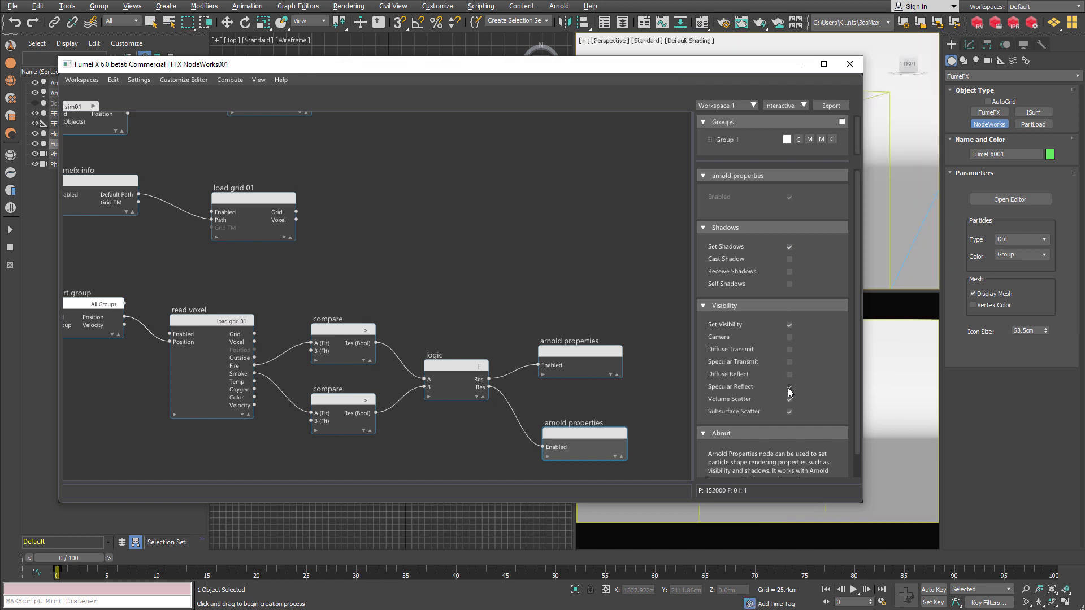
- Scrub the animation to about frame 64, return to the start, and examine the voxelized particles in the Perspective view at frame 7
click(798, 63)
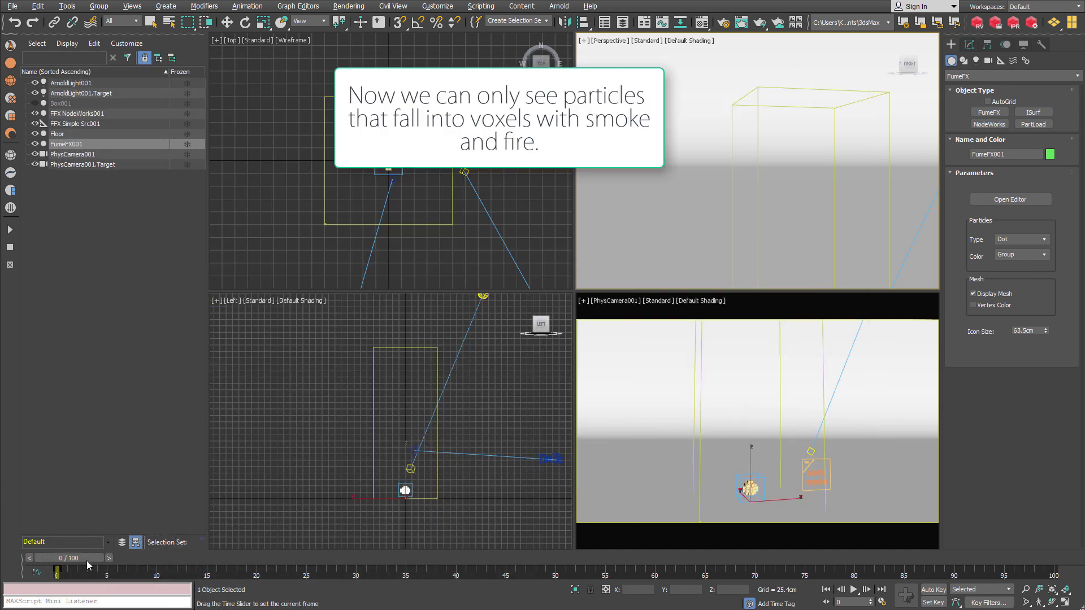
drag(86, 560, 752, 575)
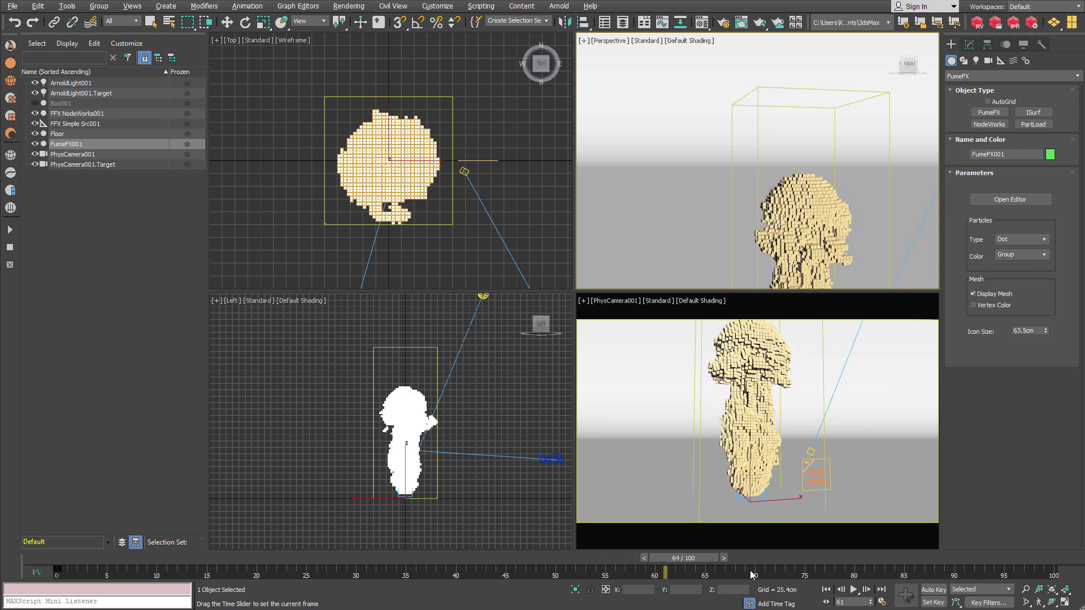
click(826, 590)
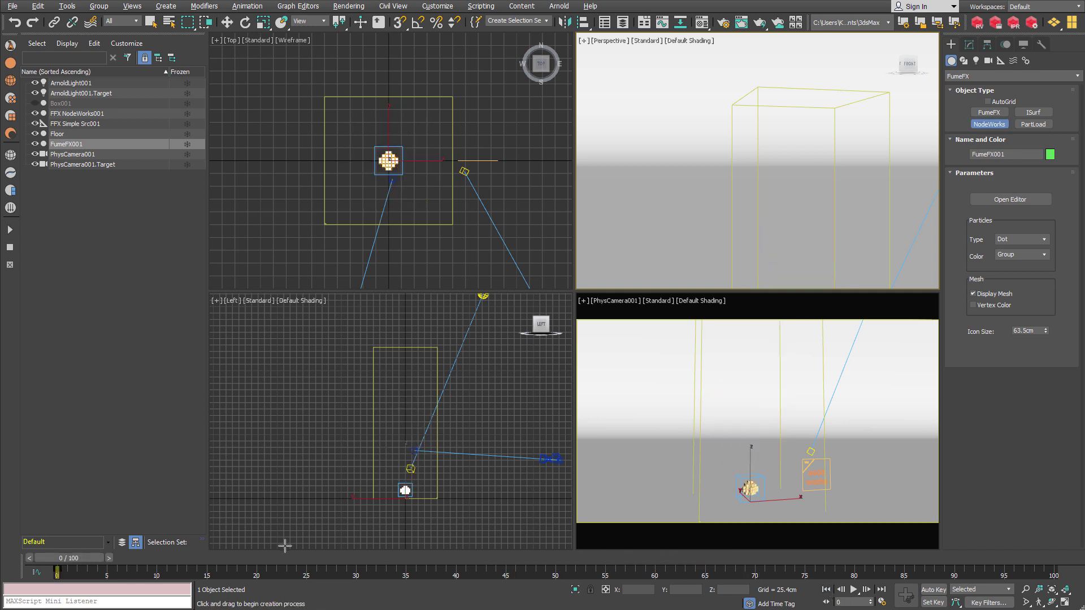
drag(92, 565, 155, 562)
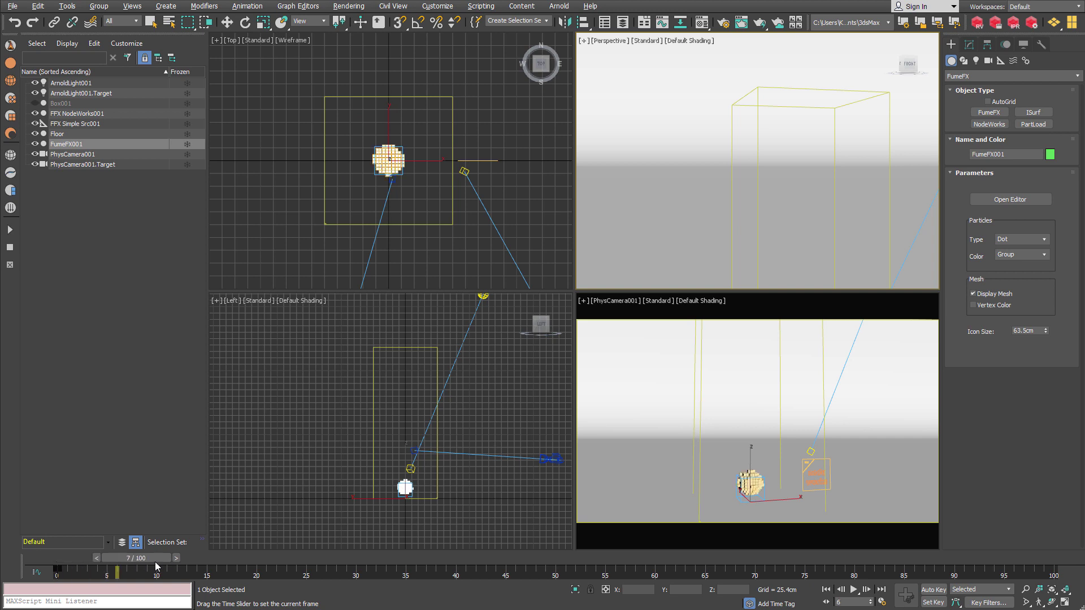
click(989, 124)
middle_drag(821, 256, 820, 221)
scroll(822, 188, up, 3)
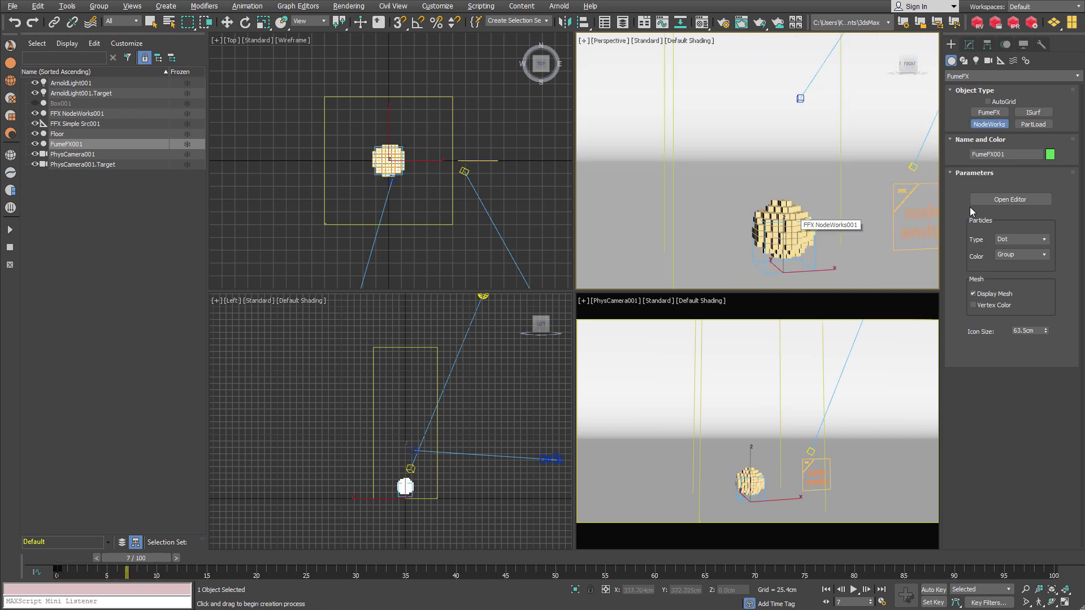
- Assign the Multi/Sub-Object material with the Red, Green and Blue sub-materials to FFX NodeWorks001
click(1016, 200)
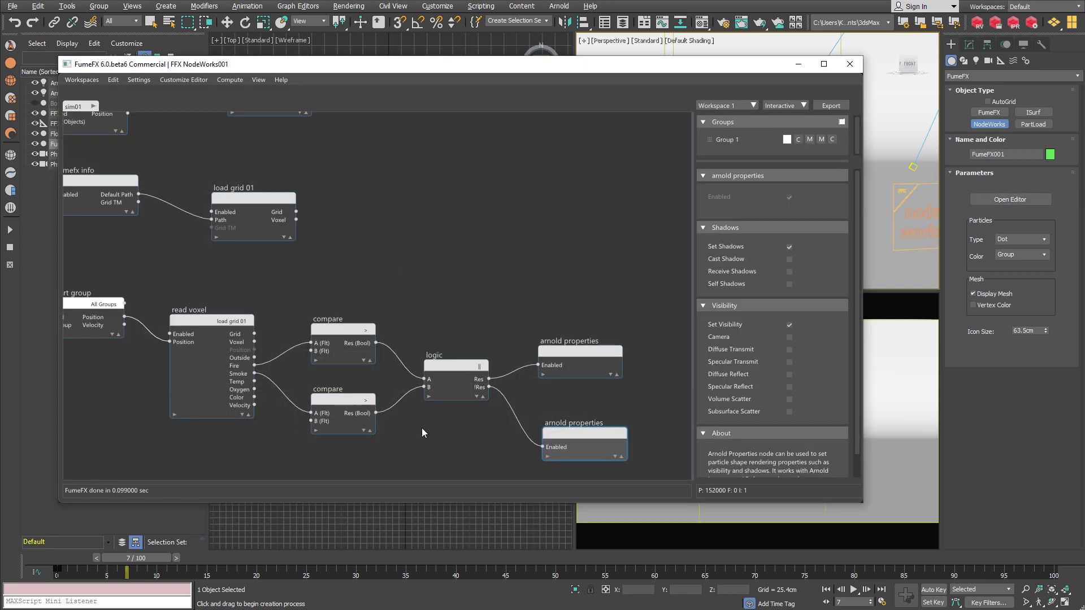
middle_drag(422, 428, 496, 276)
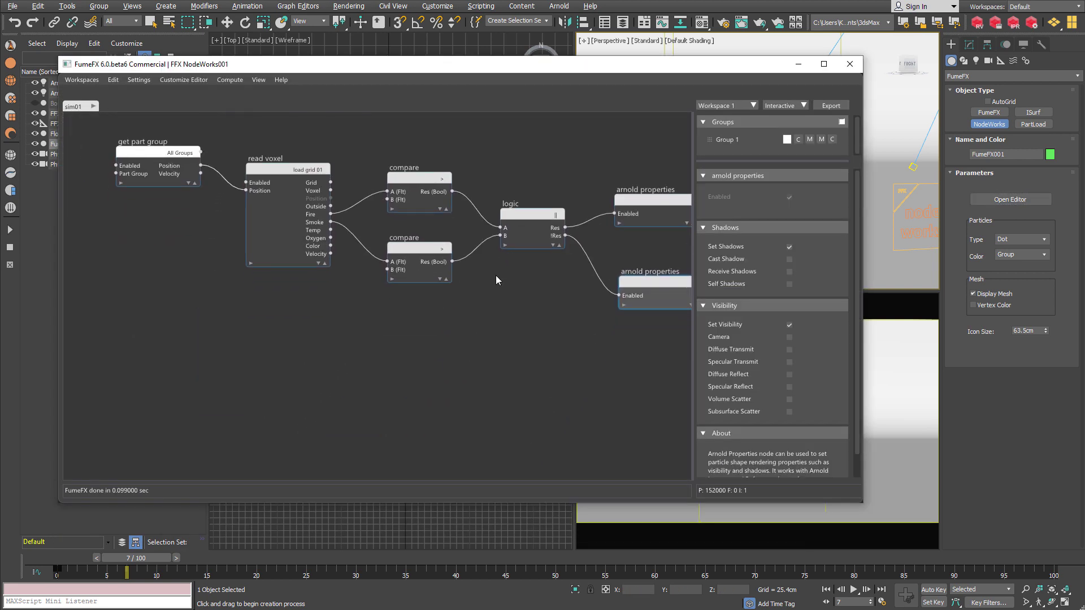
click(701, 22)
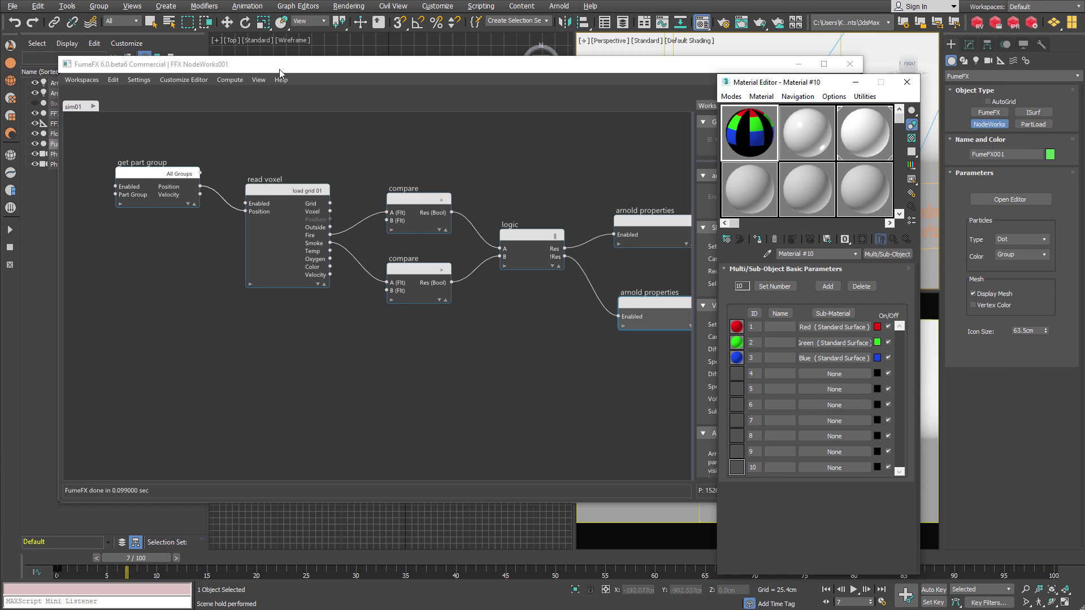
drag(231, 66, 267, 121)
click(91, 115)
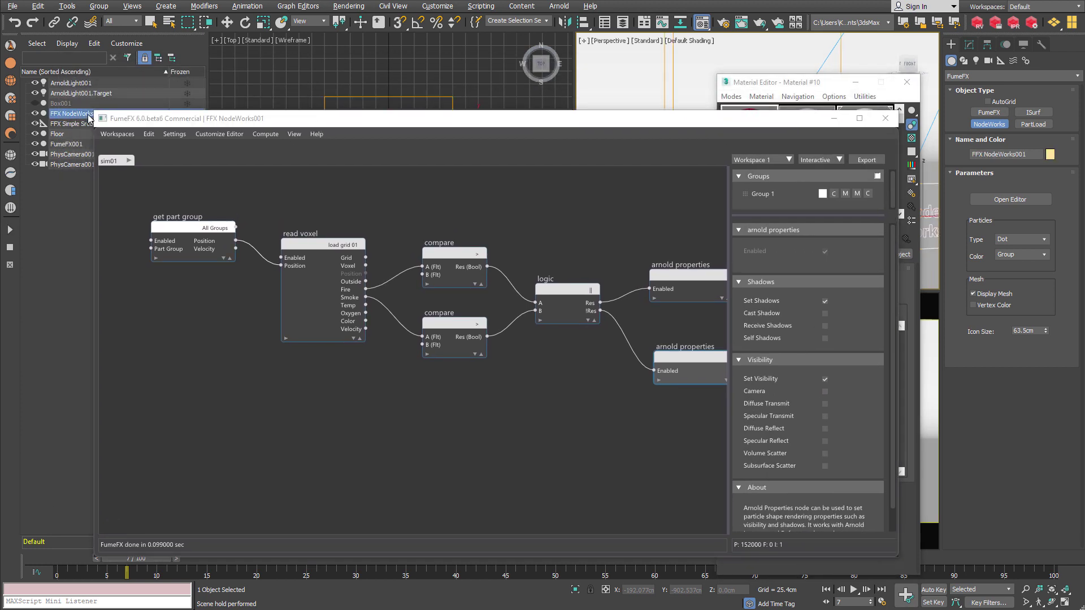
click(794, 85)
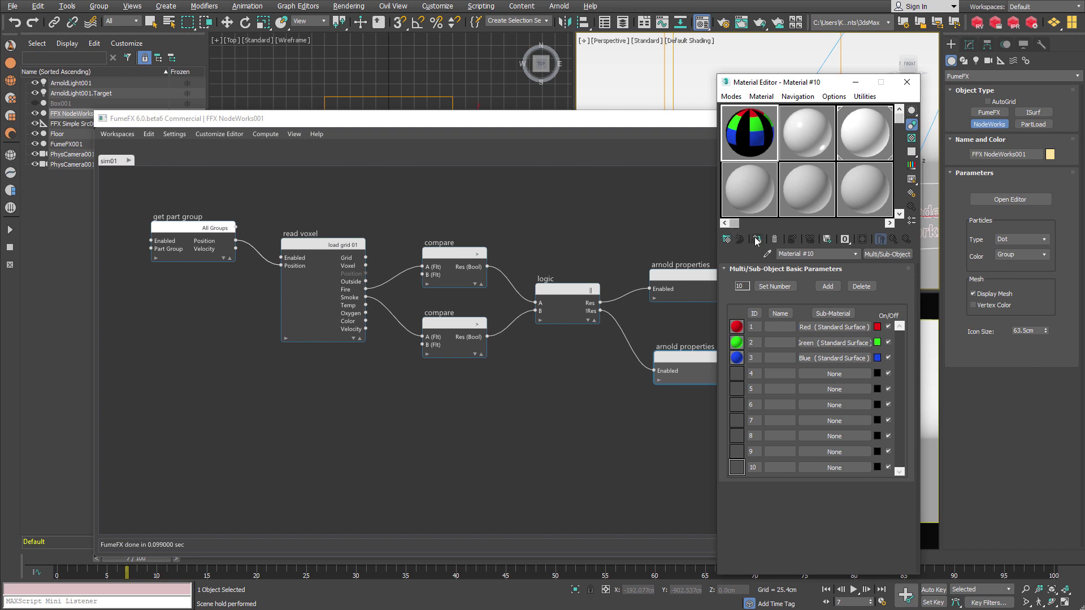
click(856, 83)
- Add a second Get Part Group node in the empty area below the existing node chain
middle_drag(461, 399, 472, 354)
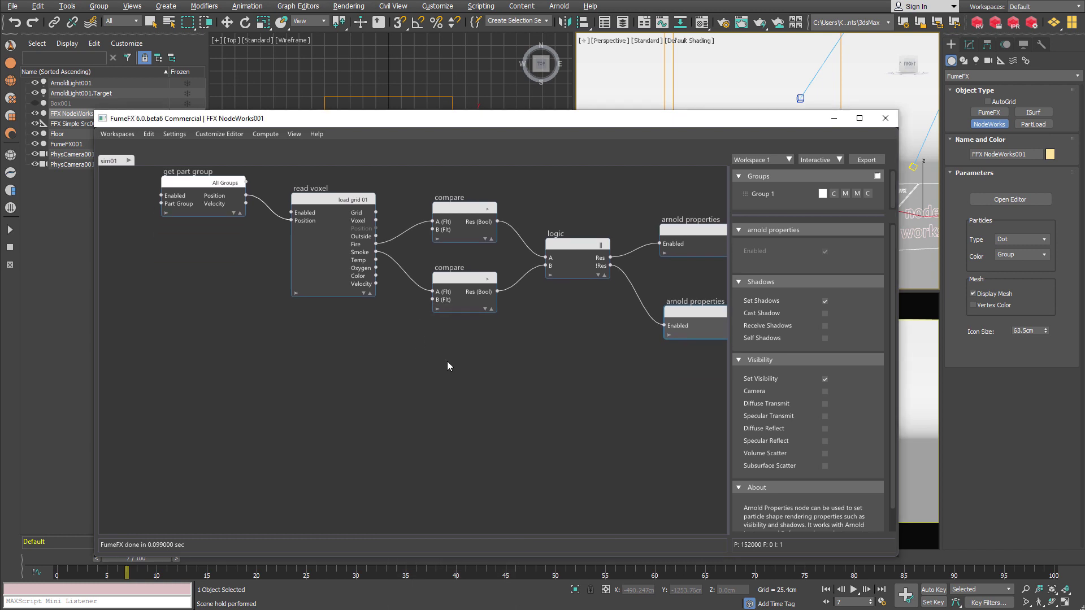
click(211, 412)
key(Tab)
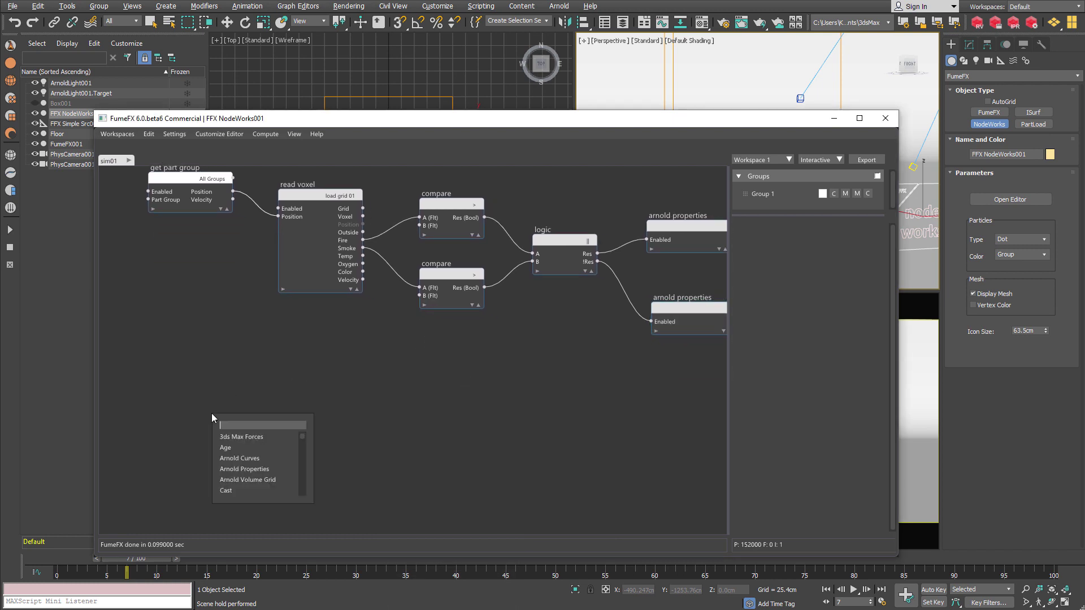
text(get)
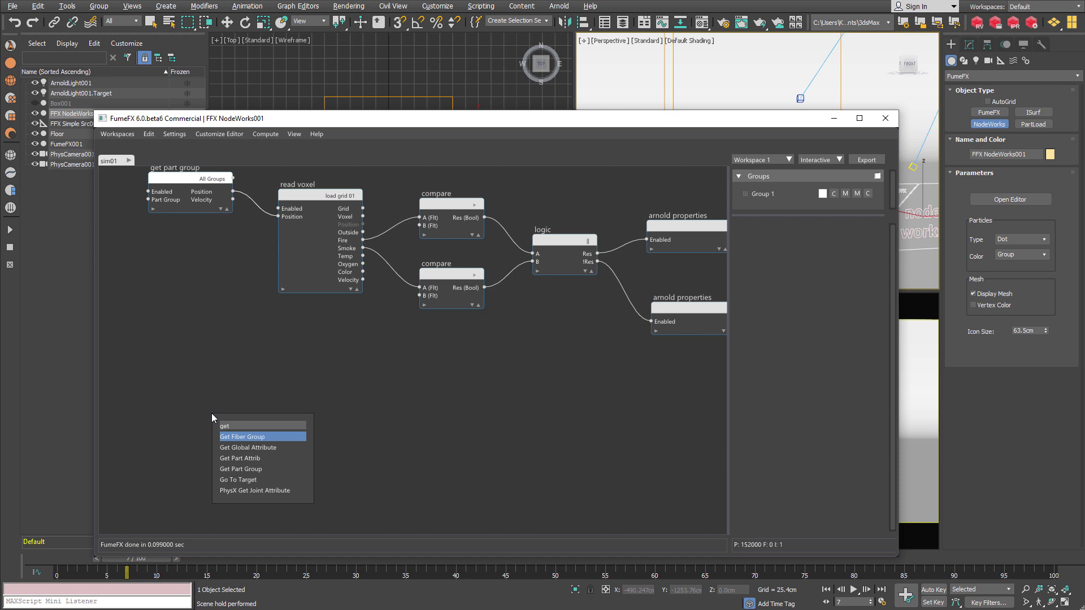
key(Down)
key(Down)
key(Down)
key(Return)
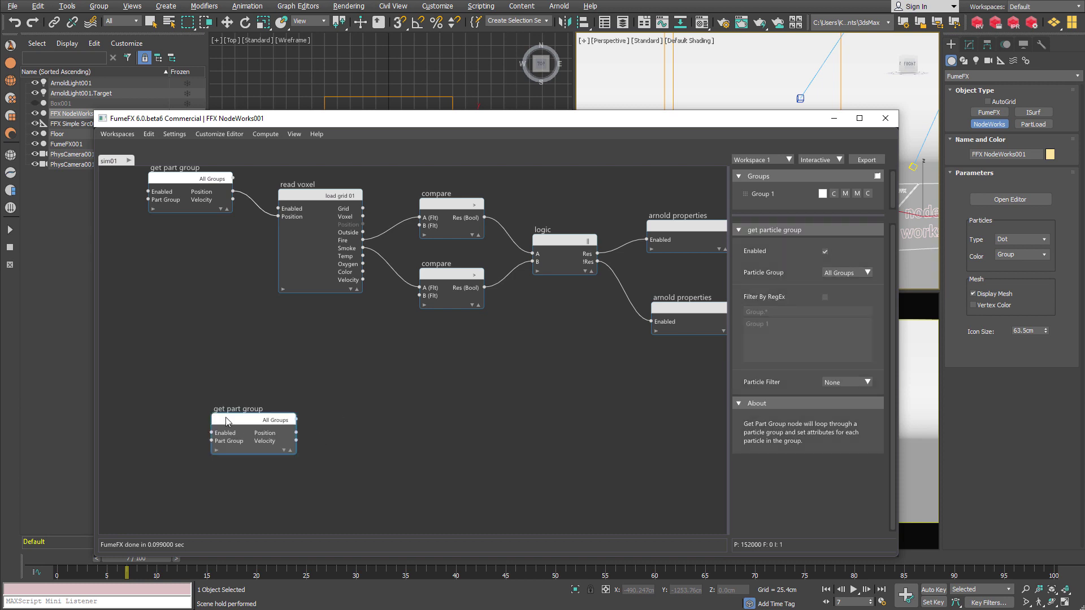
- Add a Read Voxel node fed by the new Get Part Group node's Position output and expand its channel outputs
drag(296, 433, 354, 443)
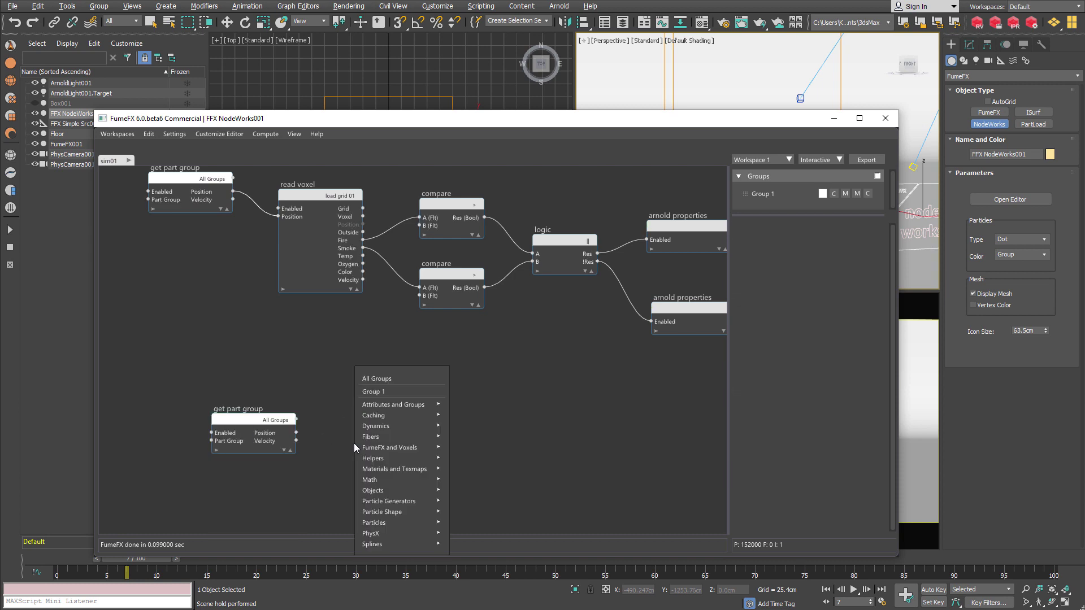
text(rea)
key(BackSpace)
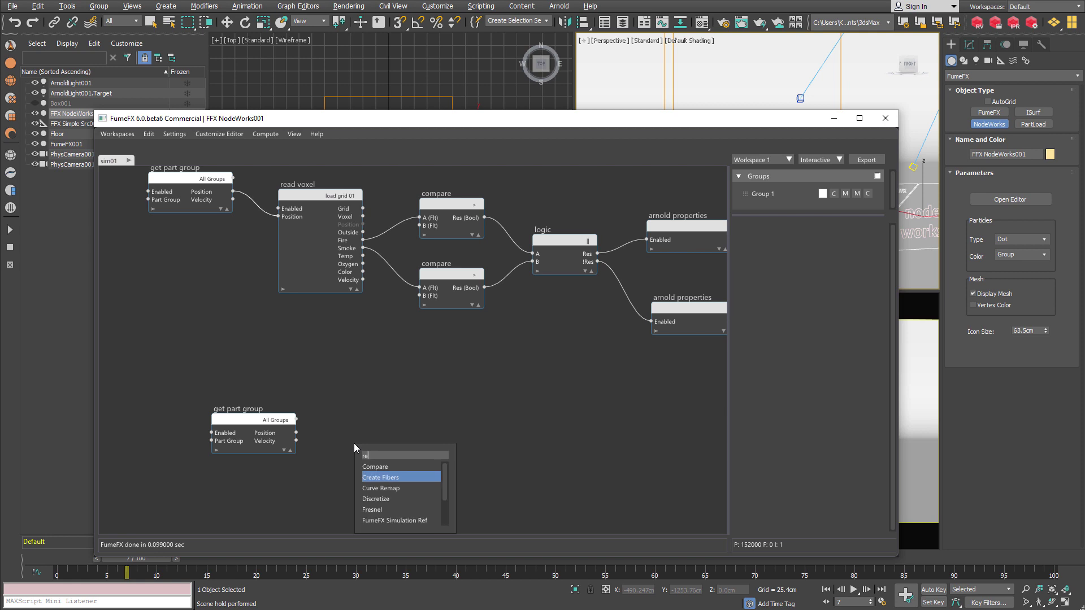
text(ad)
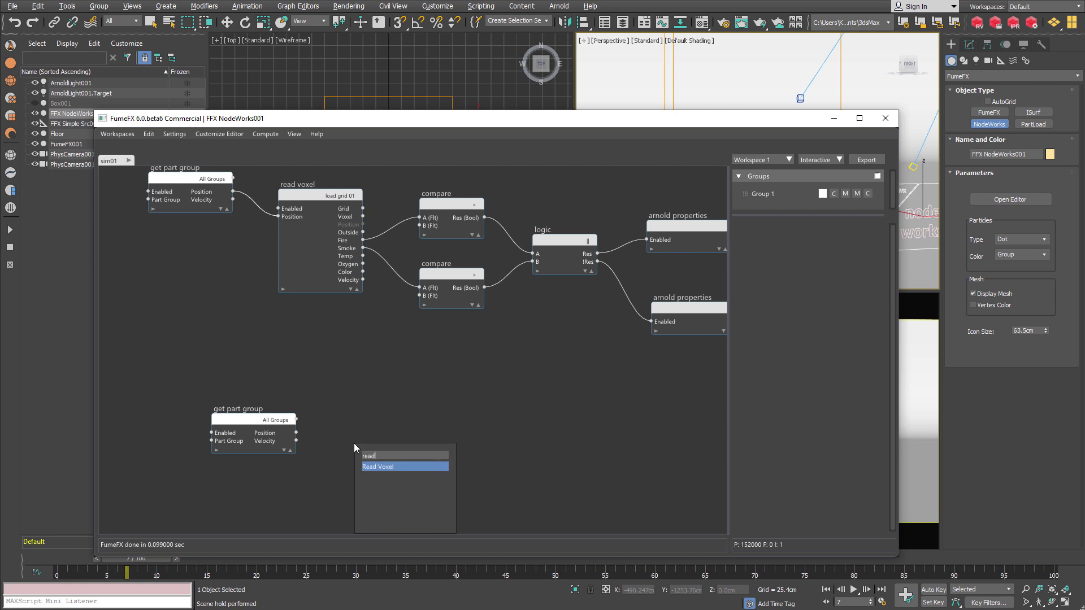
key(Return)
middle_drag(407, 428, 349, 372)
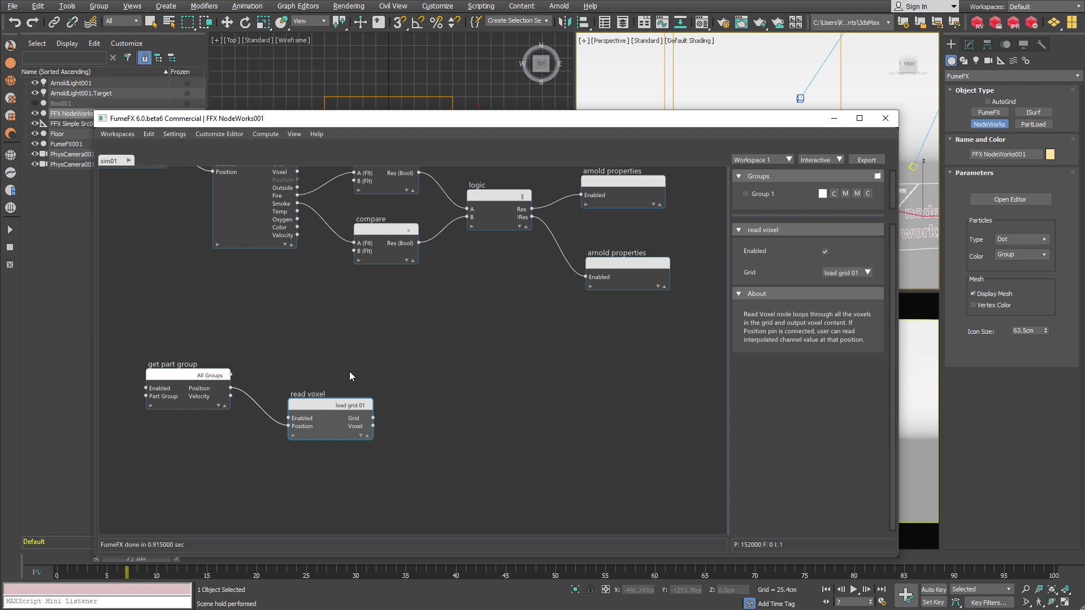
click(360, 436)
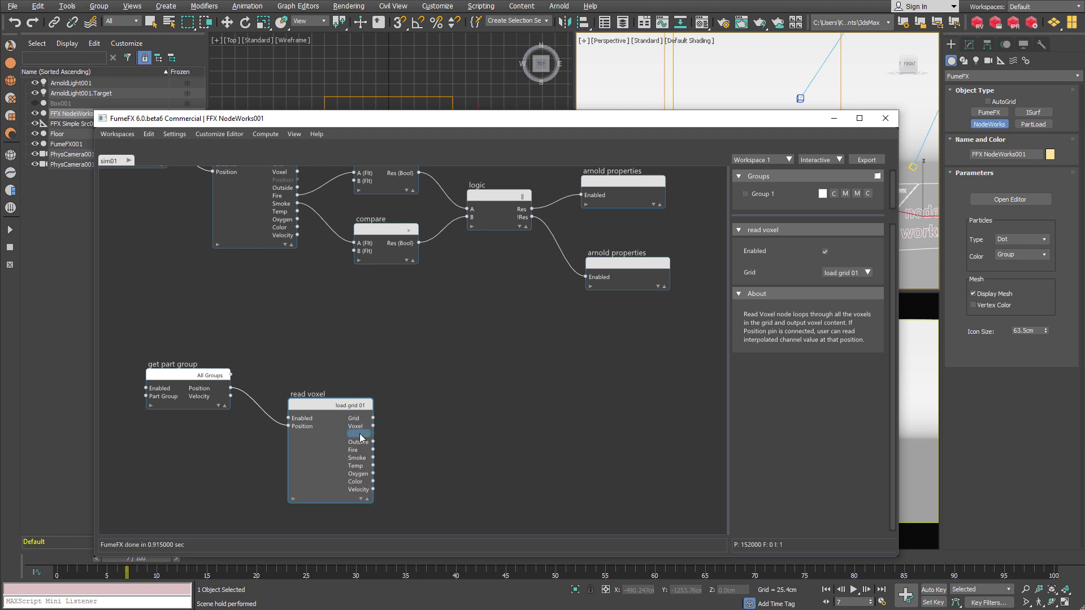
- Add a Compare node fed by the new Read Voxel node's Fire output, with operator A>B and Input B at 0.01
drag(373, 450, 500, 385)
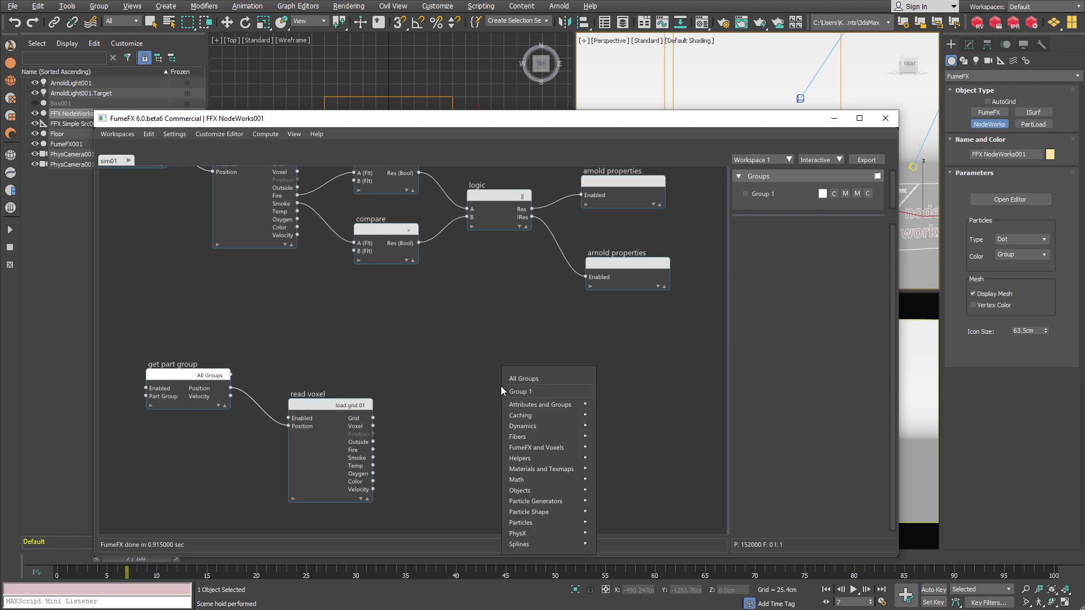
text(compare)
key(Return)
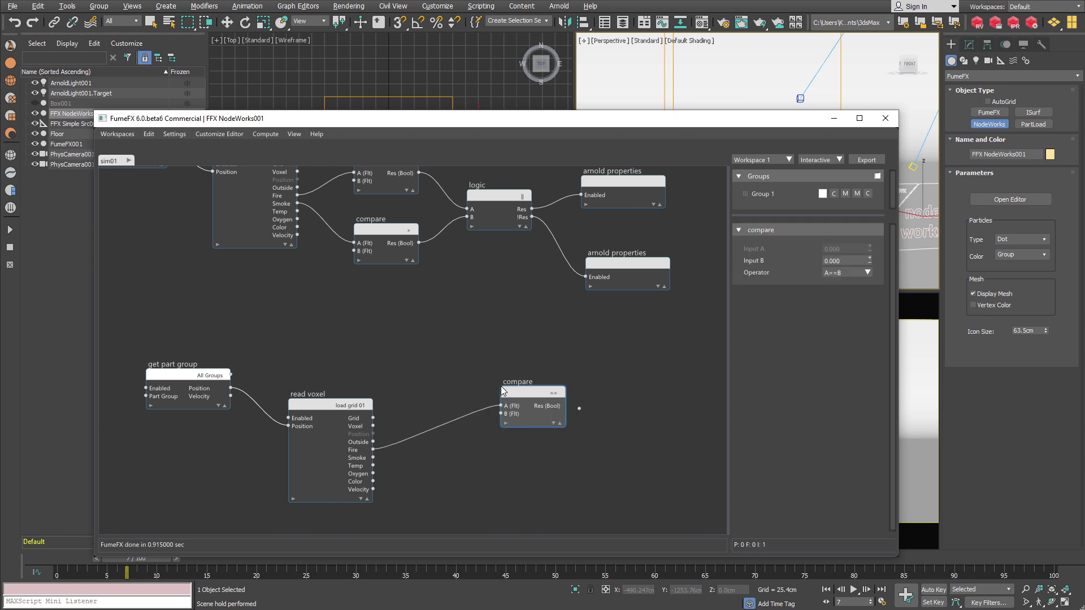
click(847, 273)
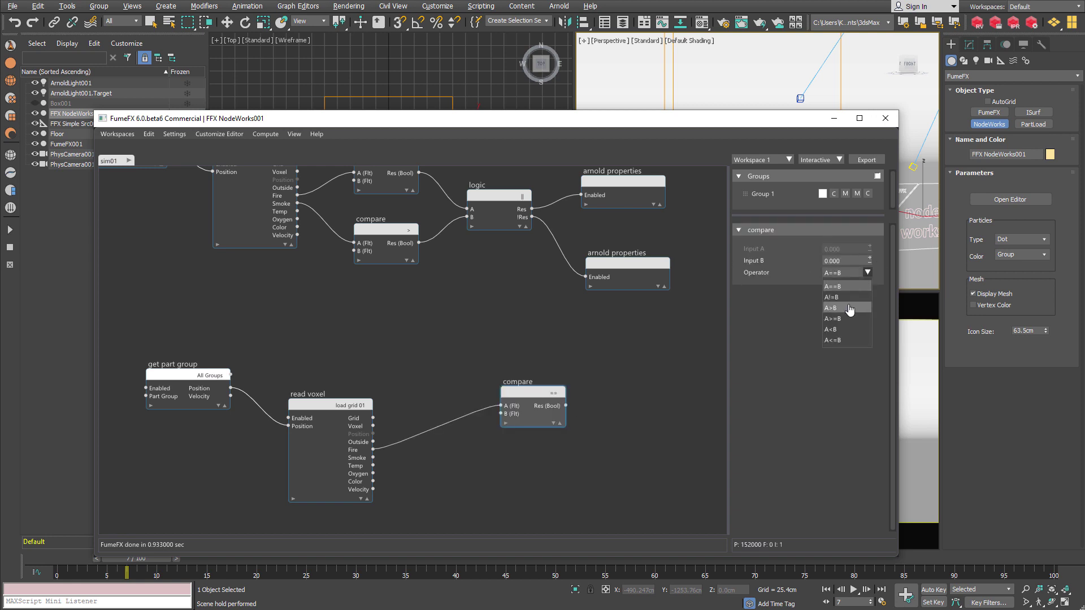
click(860, 289)
click(860, 259)
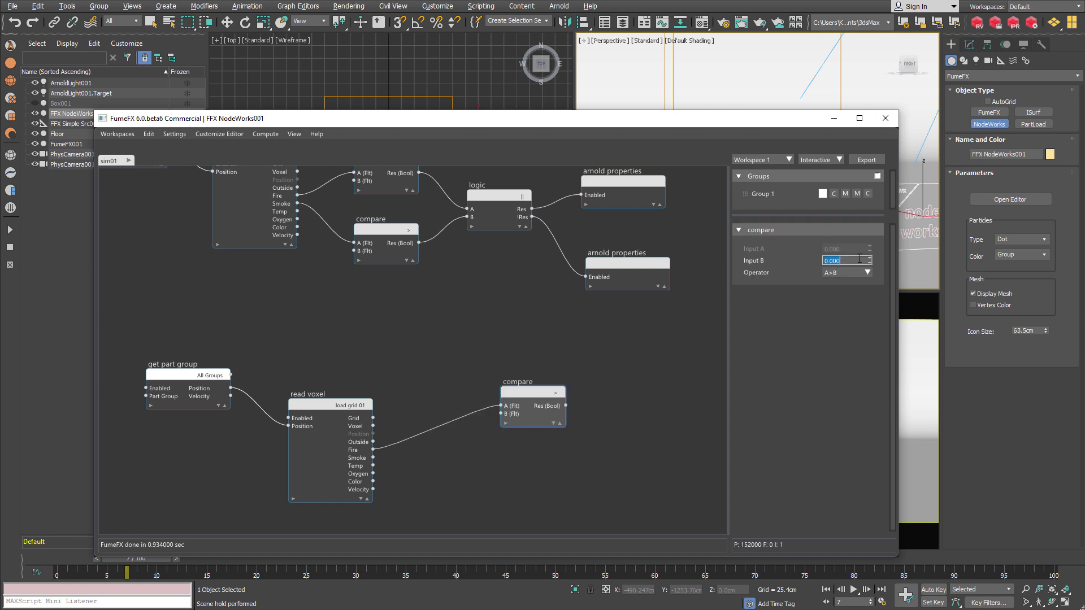
click(801, 291)
drag(526, 392, 475, 422)
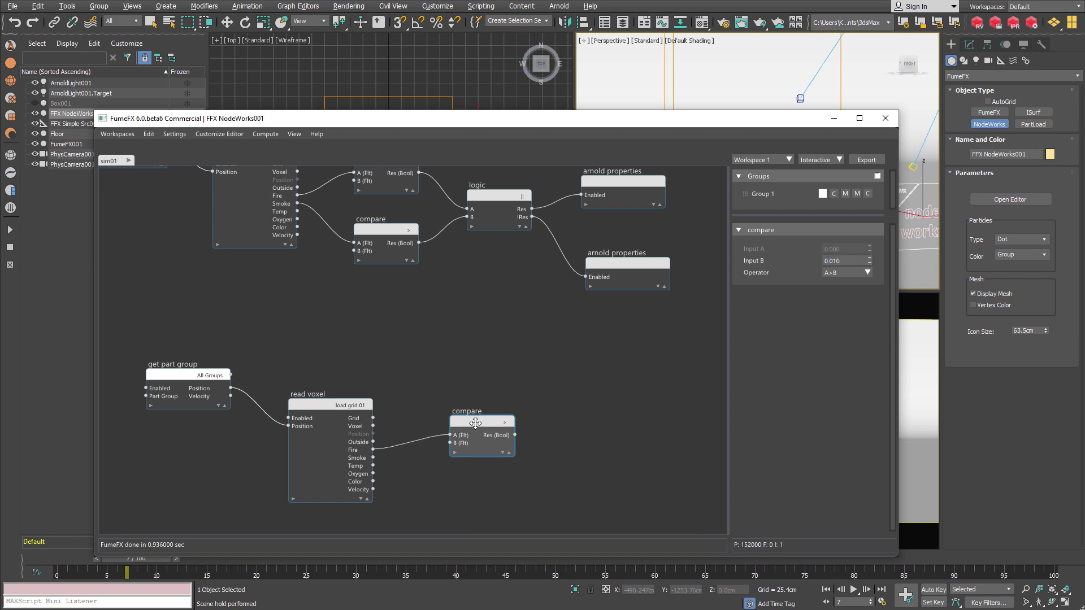
- Add a Random DW node above the lower Compare node, fed by the second Get Part Group node's particle output
middle_drag(559, 388, 544, 365)
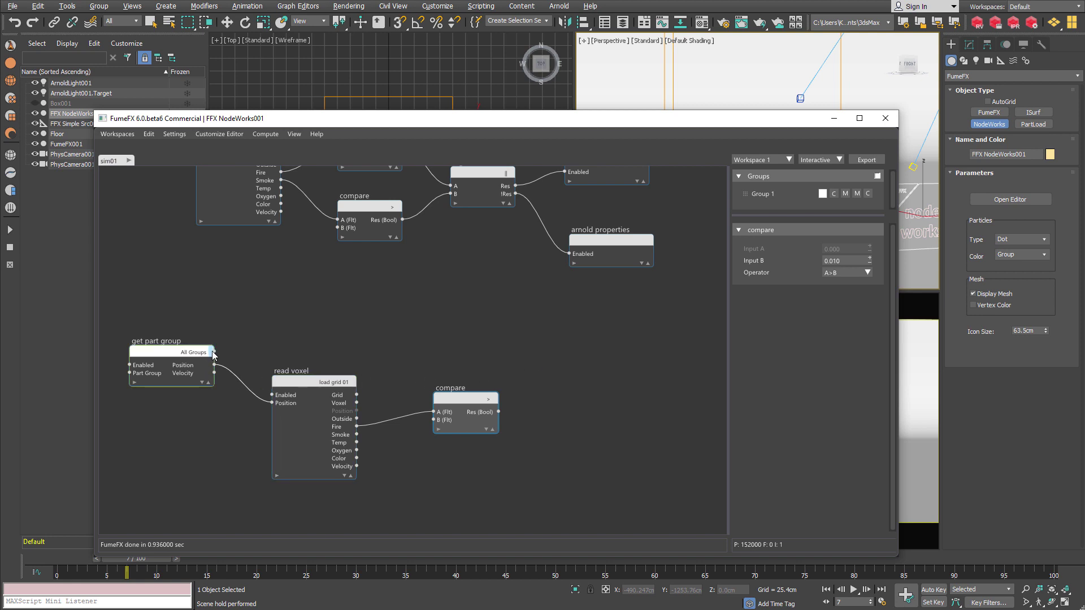
drag(213, 353, 510, 346)
text(ran)
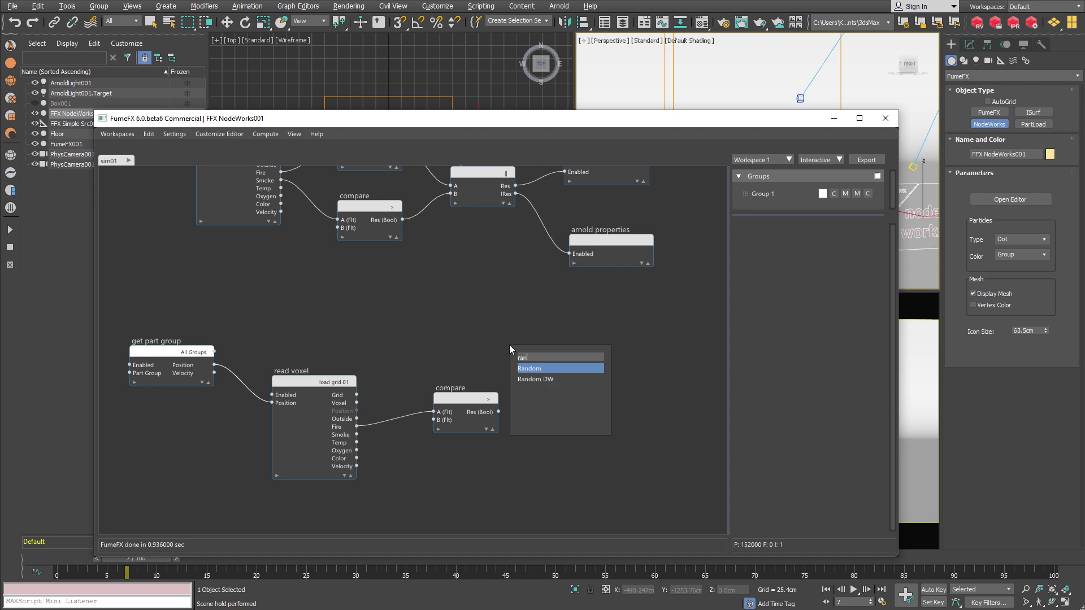
key(Down)
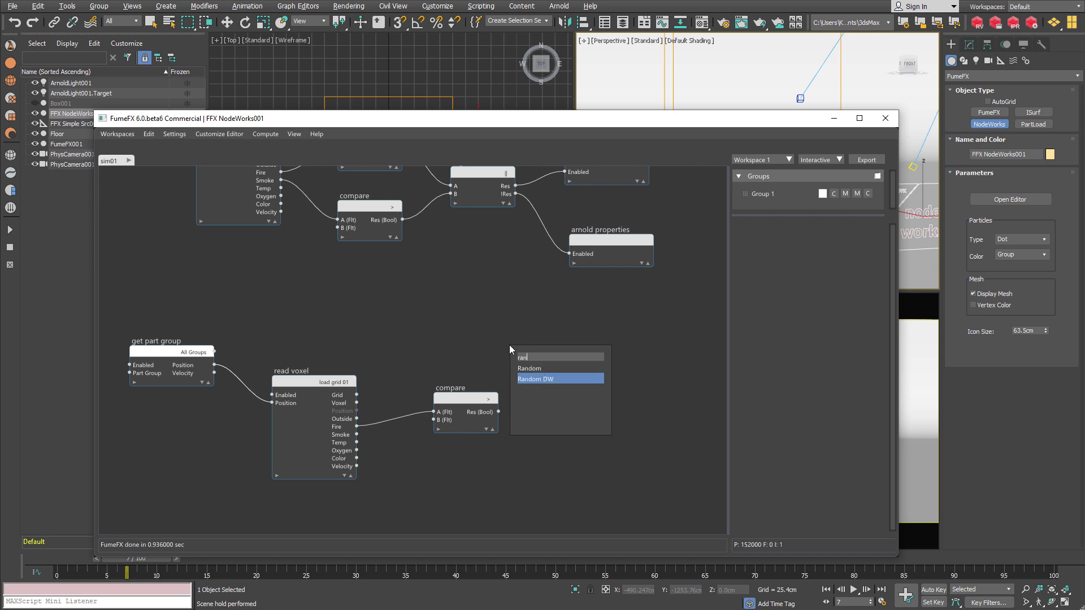
key(Return)
drag(534, 349, 520, 334)
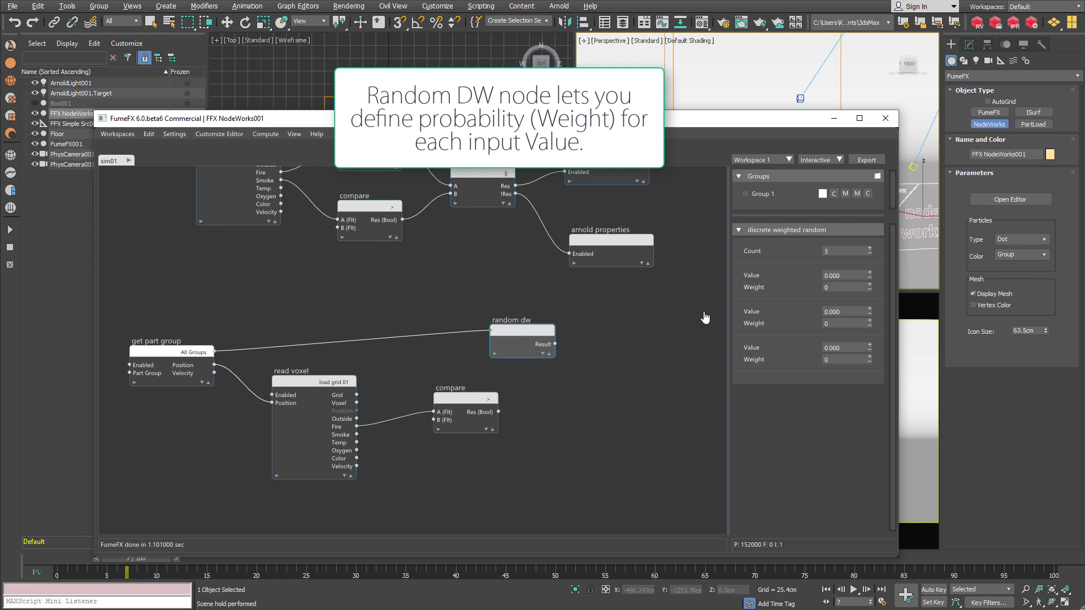
- Change the pin type of the Random DW node's Result output to Int
click(561, 344)
click(565, 353)
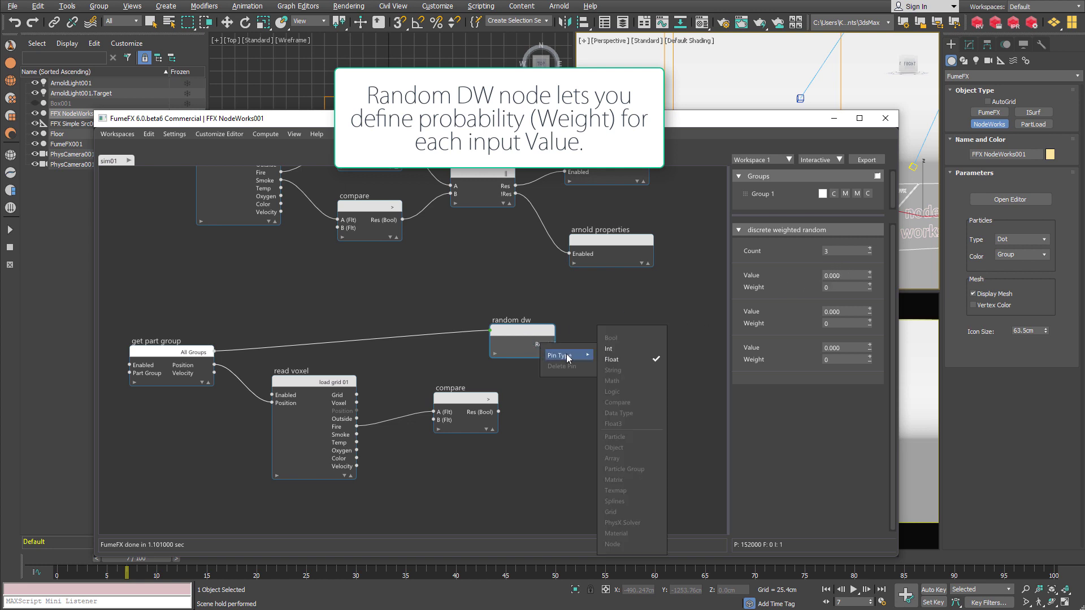
click(611, 348)
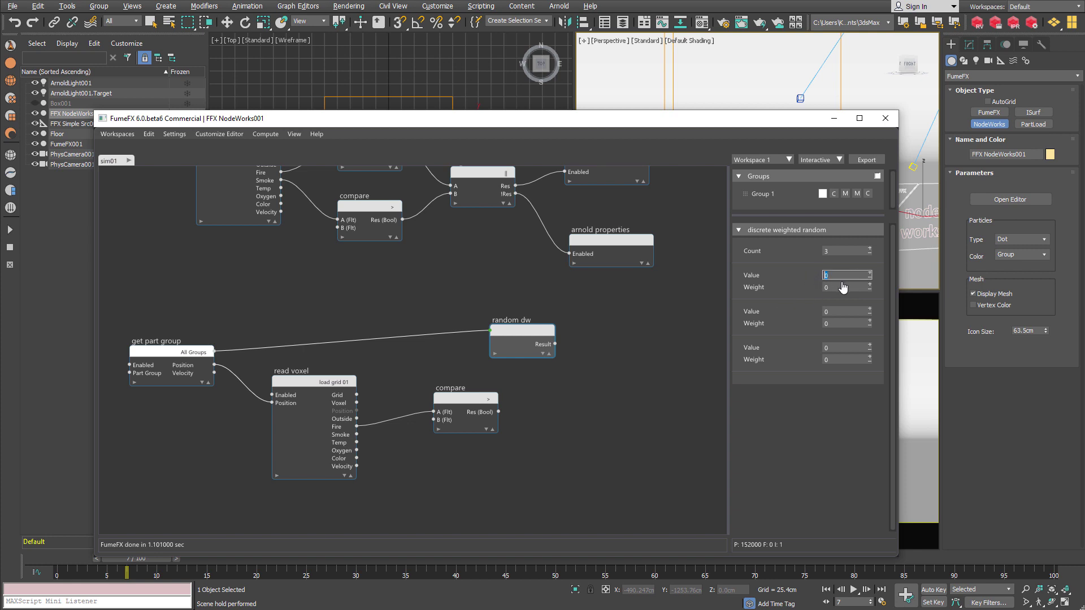
- Give the Random DW node's three entries the values 1, 2 and 3 with weights 50, 30 and 20
drag(842, 287, 816, 292)
click(809, 281)
click(701, 22)
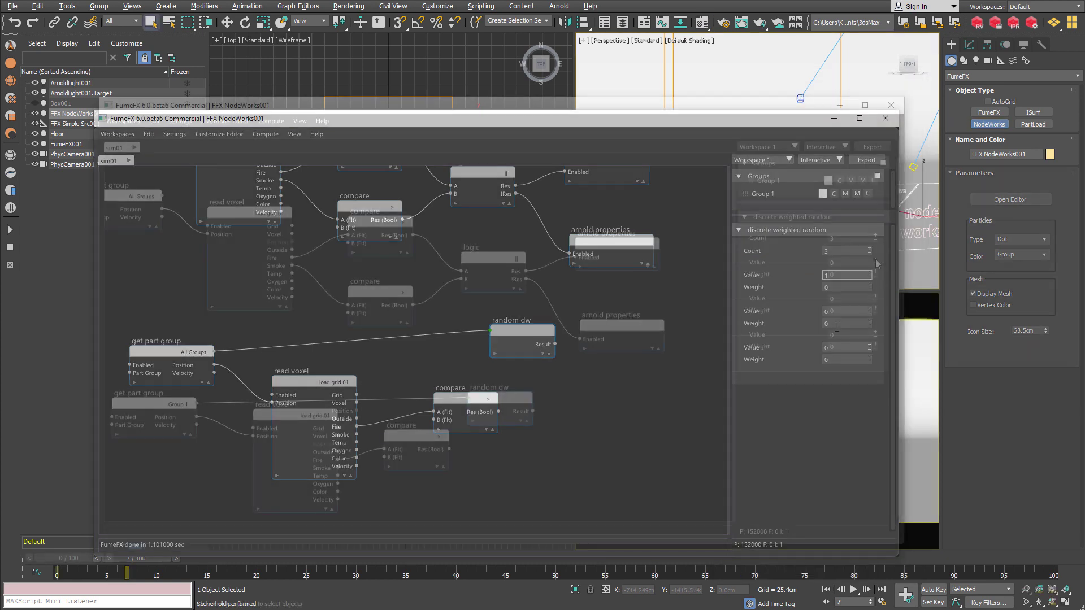
double_click(850, 274)
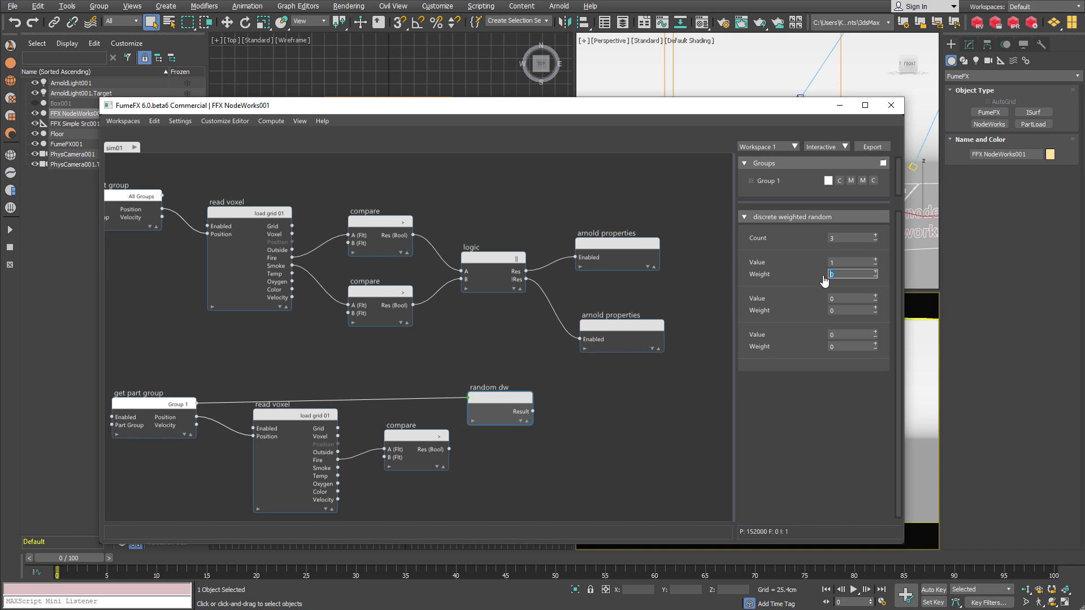
double_click(845, 298)
text(2)
double_click(844, 311)
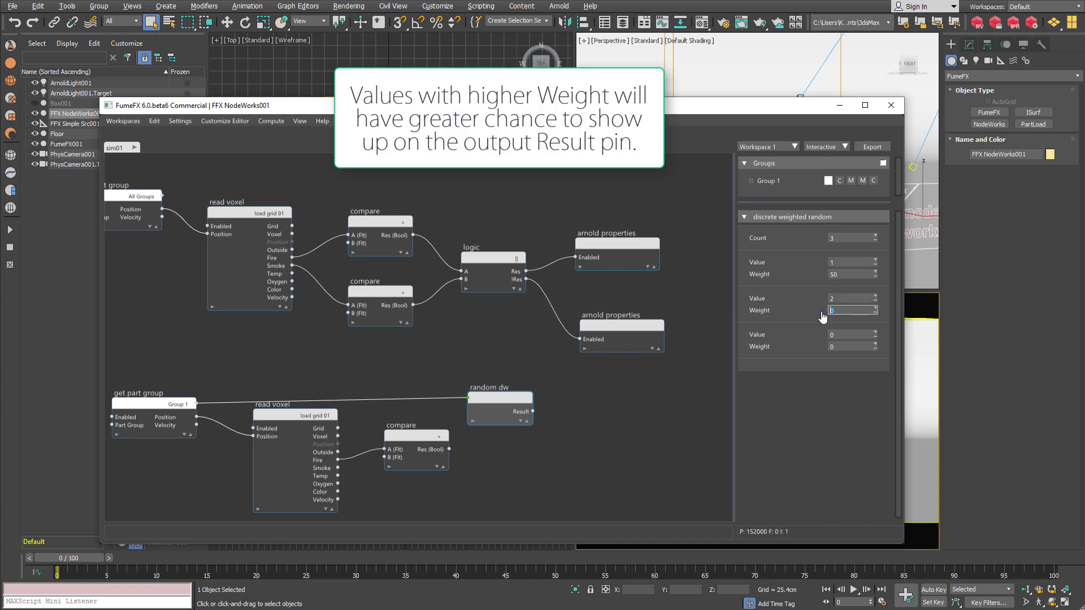
text(30)
double_click(850, 335)
key(Tab)
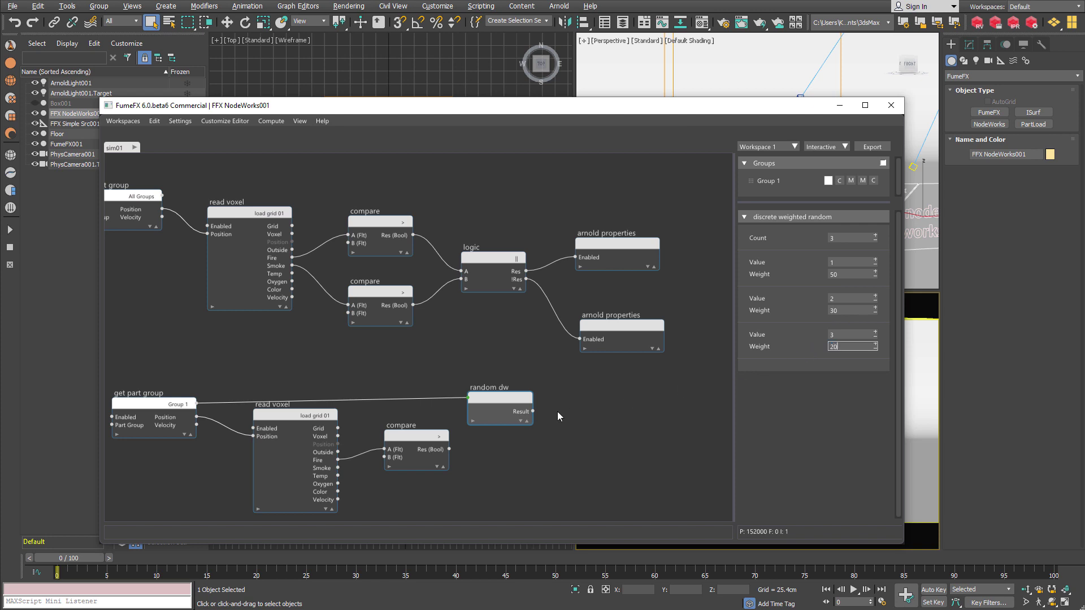
- Add a Material ID node with Random DW's Result feeding MtlID and the lower Compare node's Res output feeding Enabled
drag(527, 418, 615, 426)
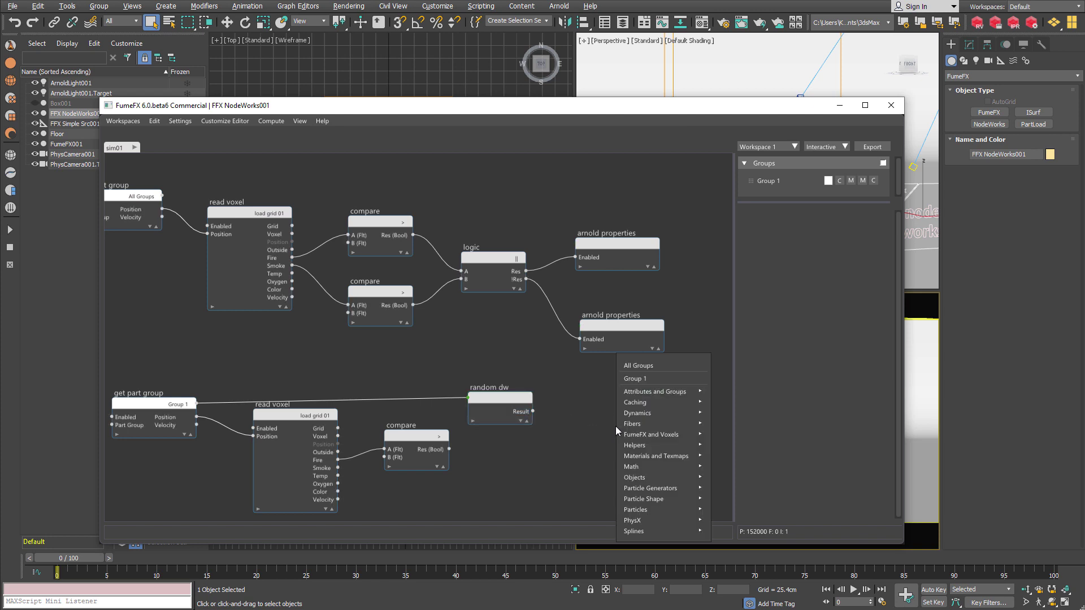
text(mat)
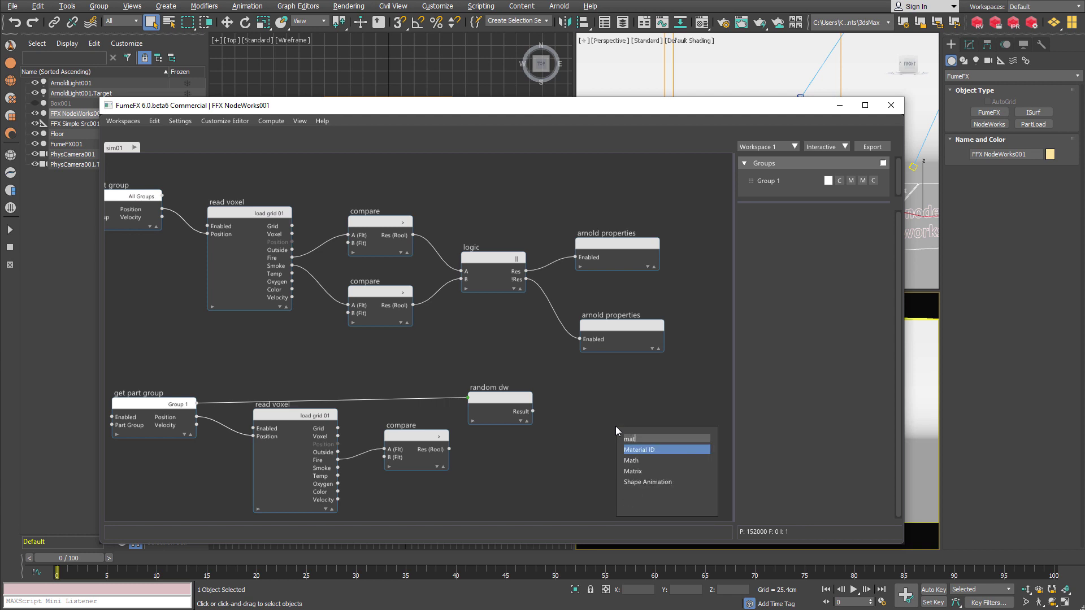
key(Return)
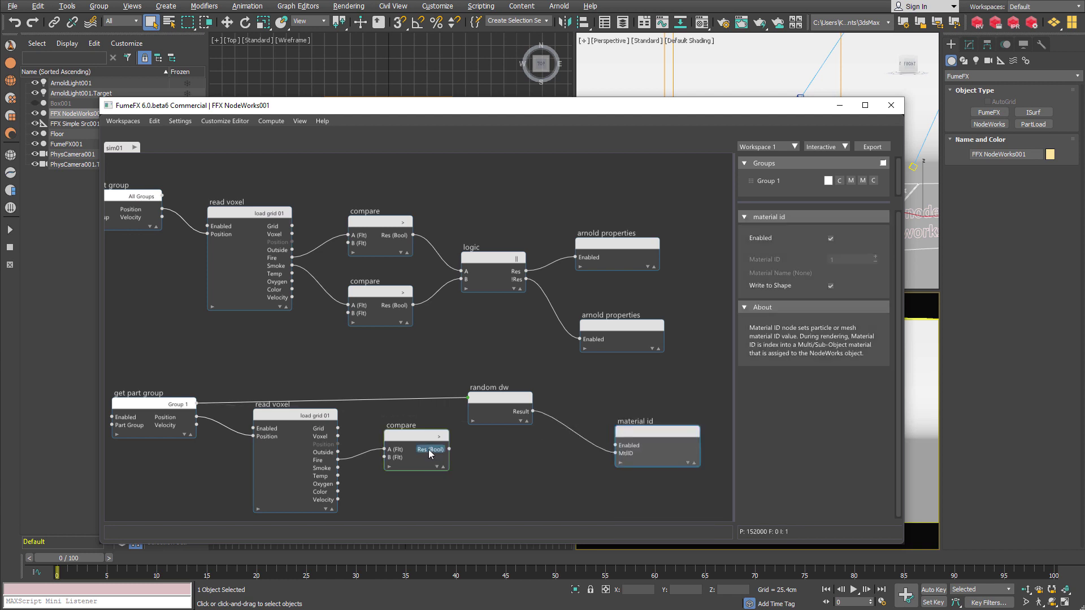
drag(428, 449, 615, 446)
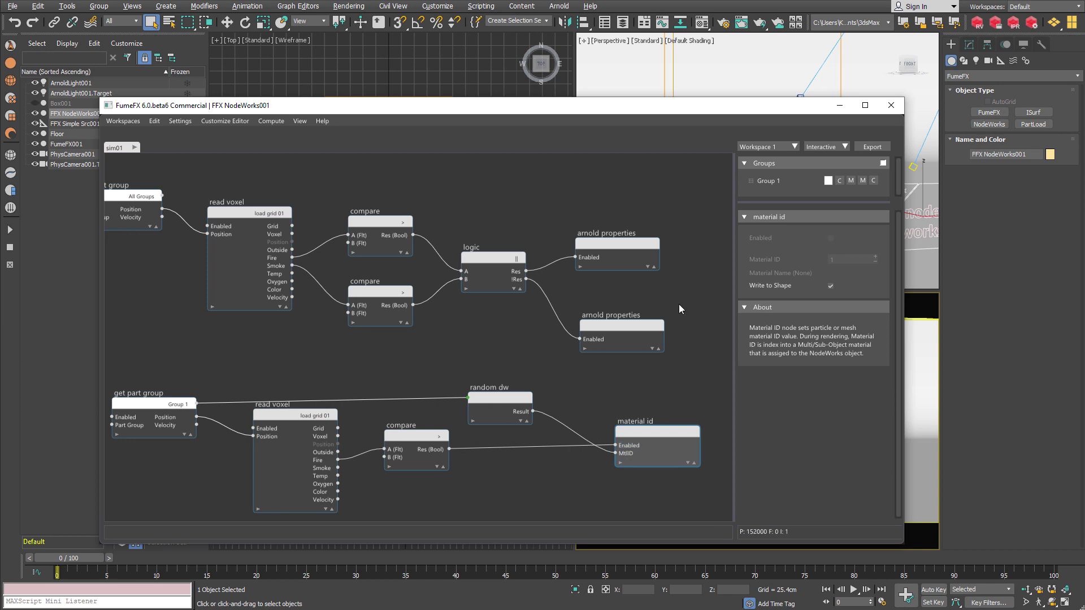
- Render frame 5 in Arnold RenderView and examine the material distribution on the boxes from the Perspective viewport
click(839, 105)
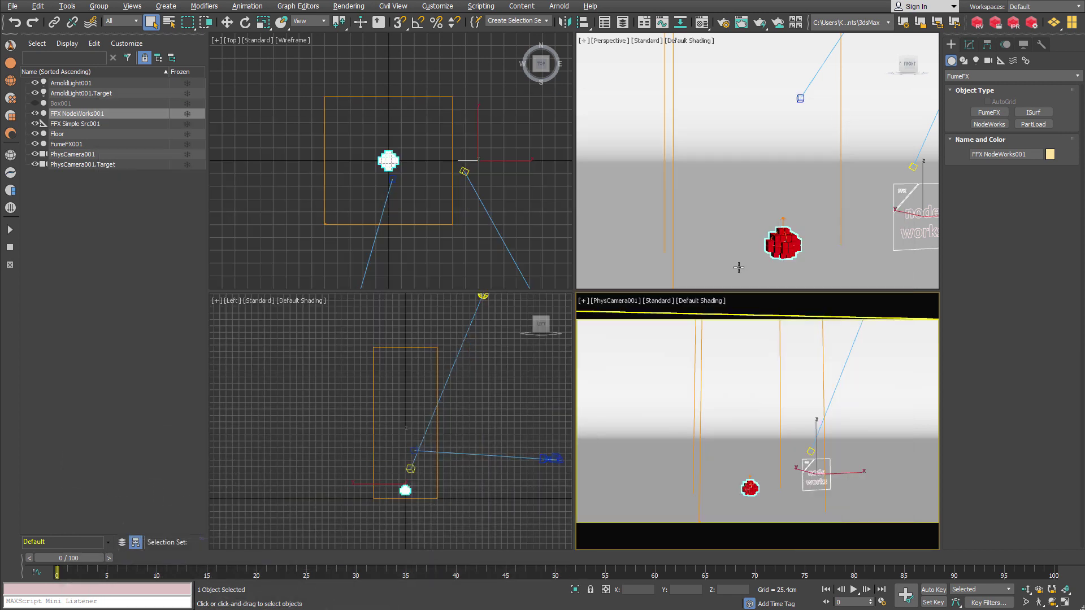
mouse_move(90, 558)
mouse_down()
mouse_move(100, 559)
mouse_move(46, 557)
mouse_move(96, 559)
mouse_up()
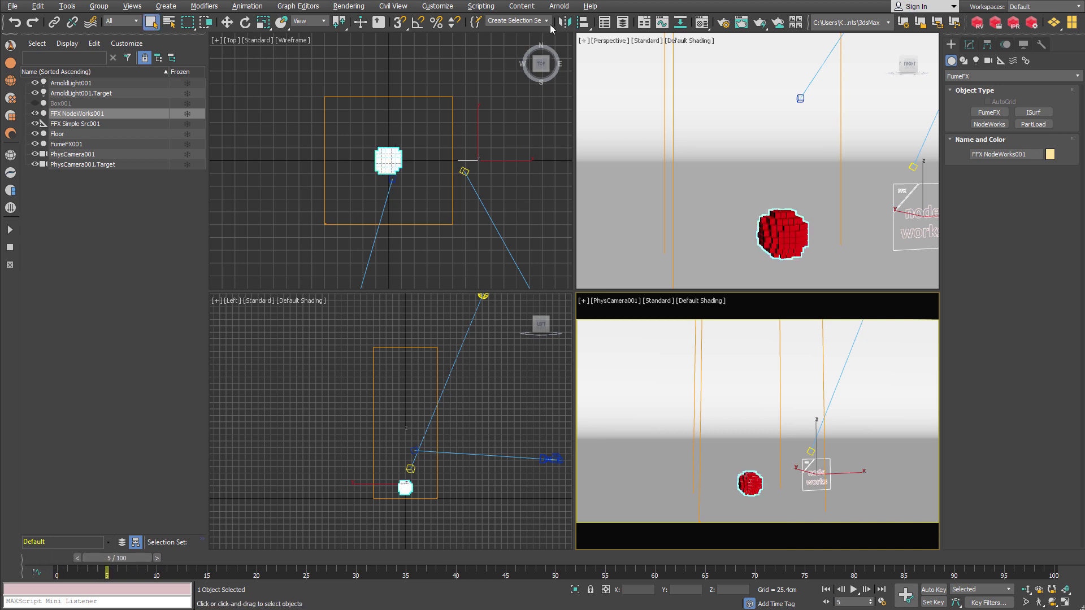
click(559, 6)
click(572, 26)
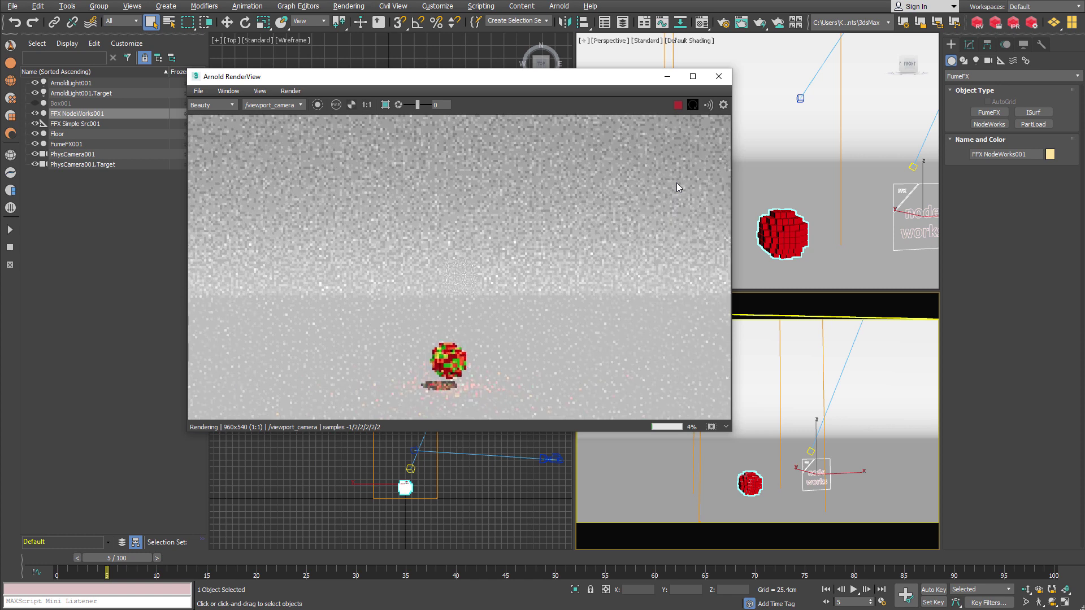
right_click(785, 203)
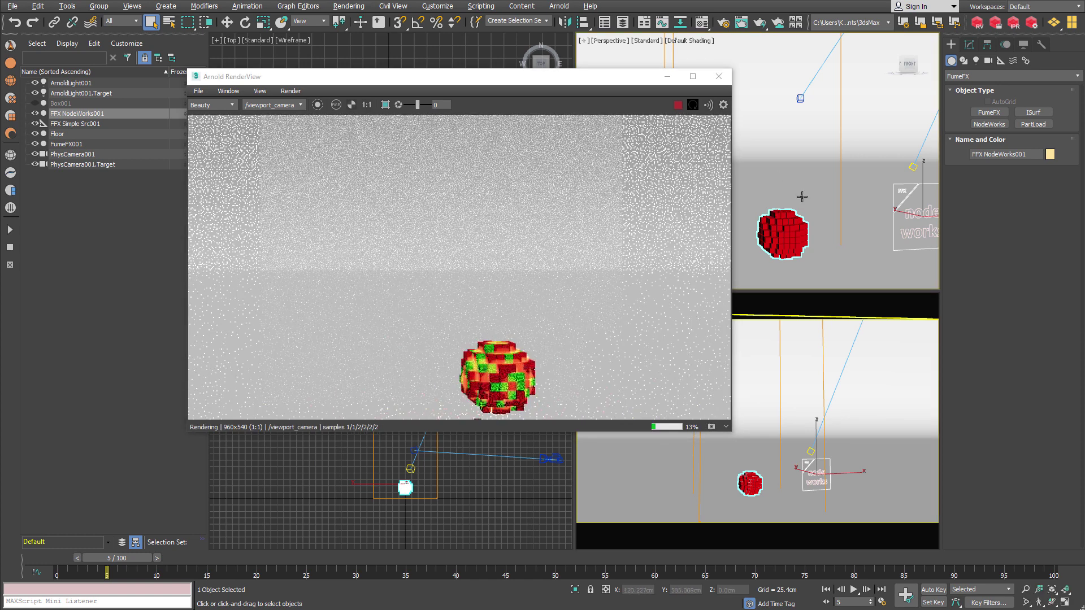
middle_drag(802, 197, 772, 137)
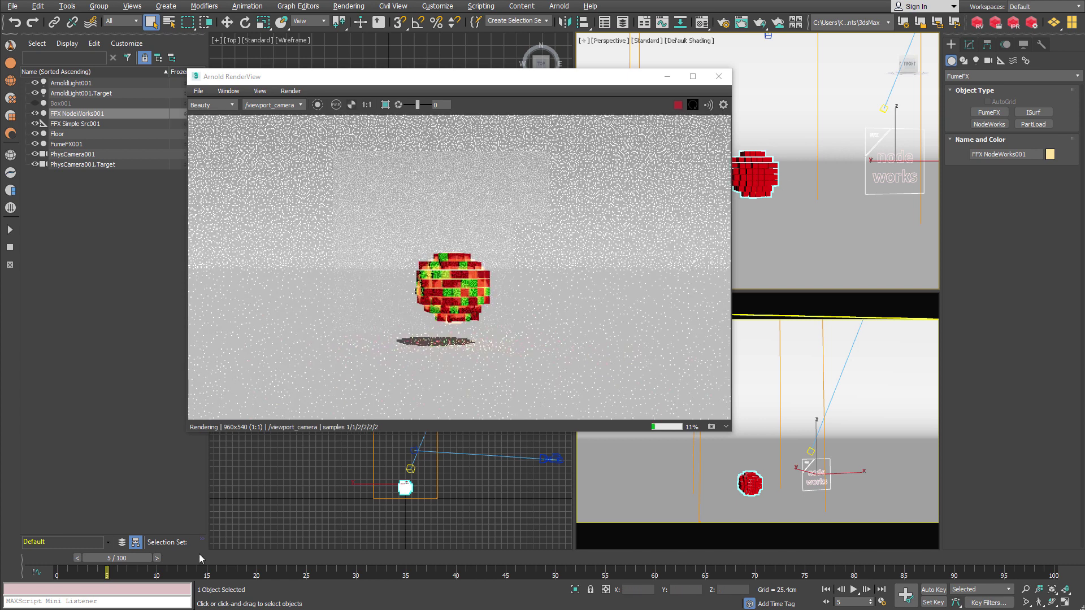
click(171, 560)
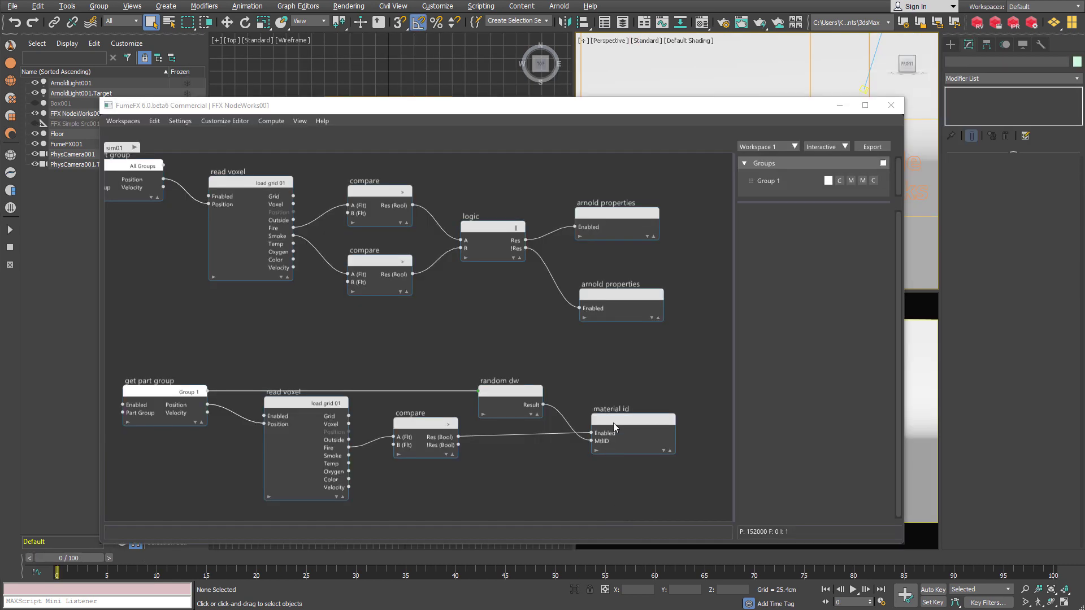
- Delete the Material ID and Random DW nodes from the lower node chain
click(607, 424)
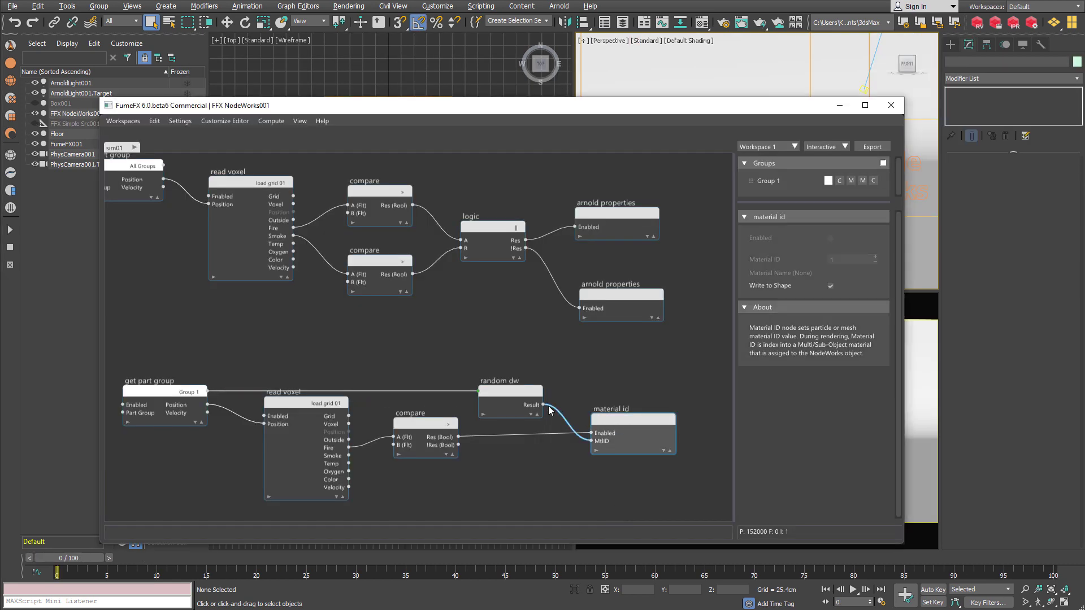
key(Delete)
click(518, 395)
key(Delete)
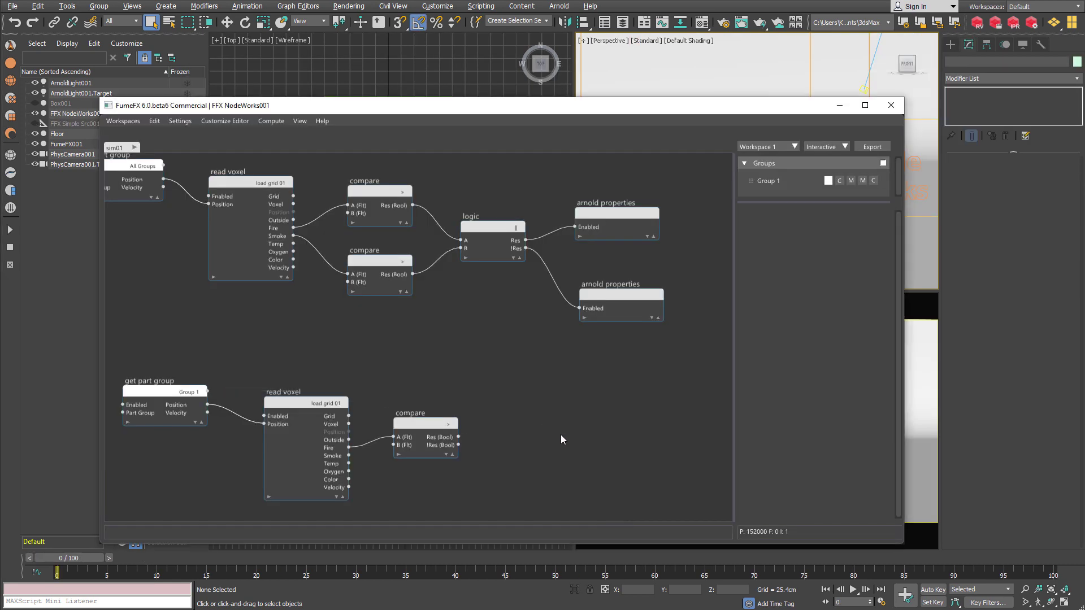
- Add a Set Part Attrib node and feed its Enabled input from the lower Compare node's Res output
right_click(560, 435)
text(set pa)
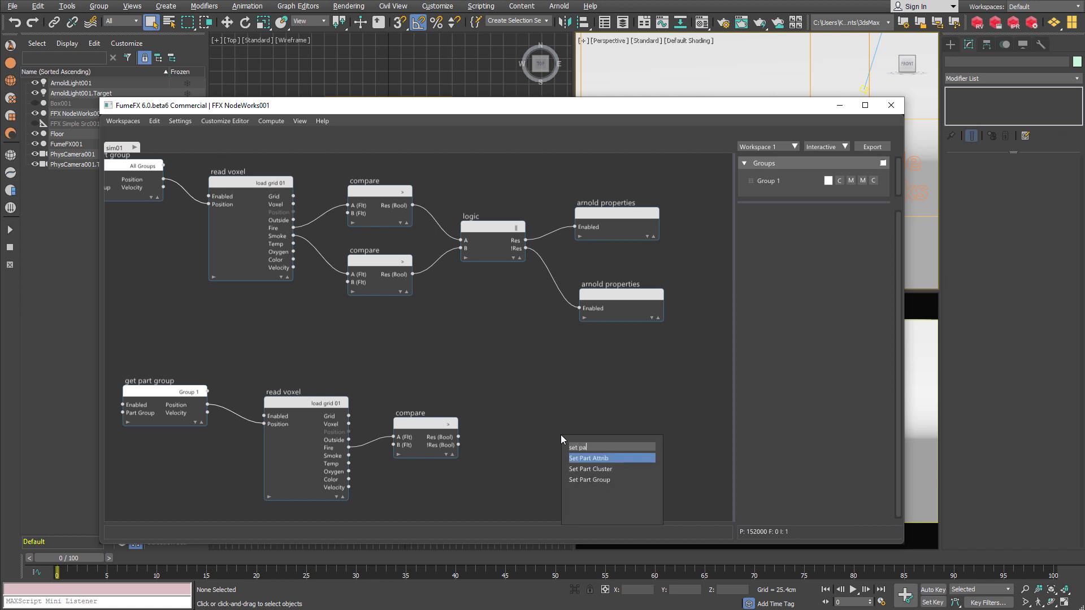
key(Return)
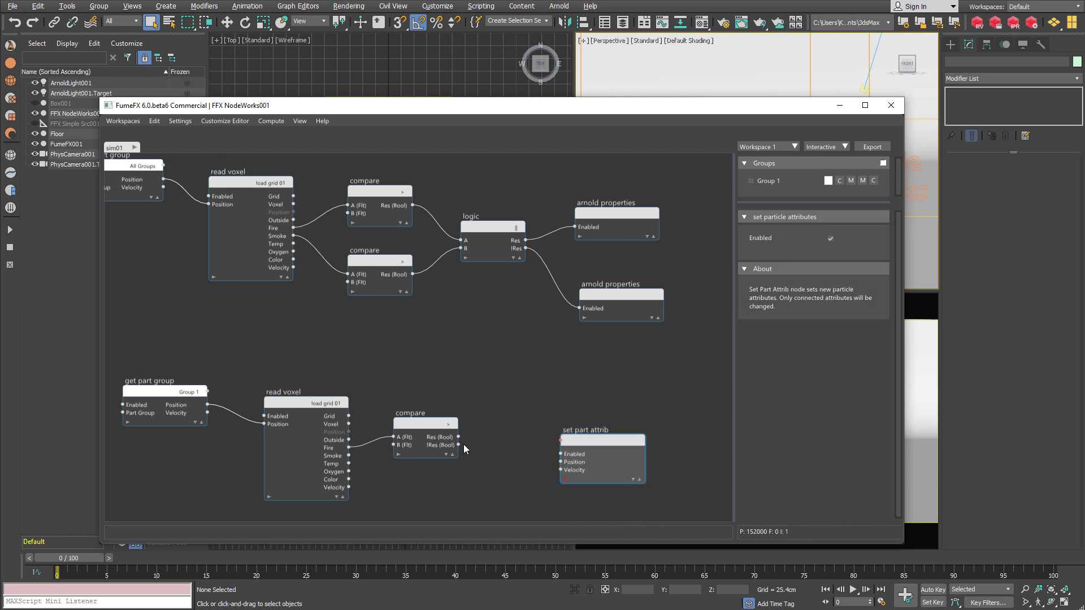
drag(446, 439, 604, 401)
scroll(537, 441, down, 2)
click(524, 445)
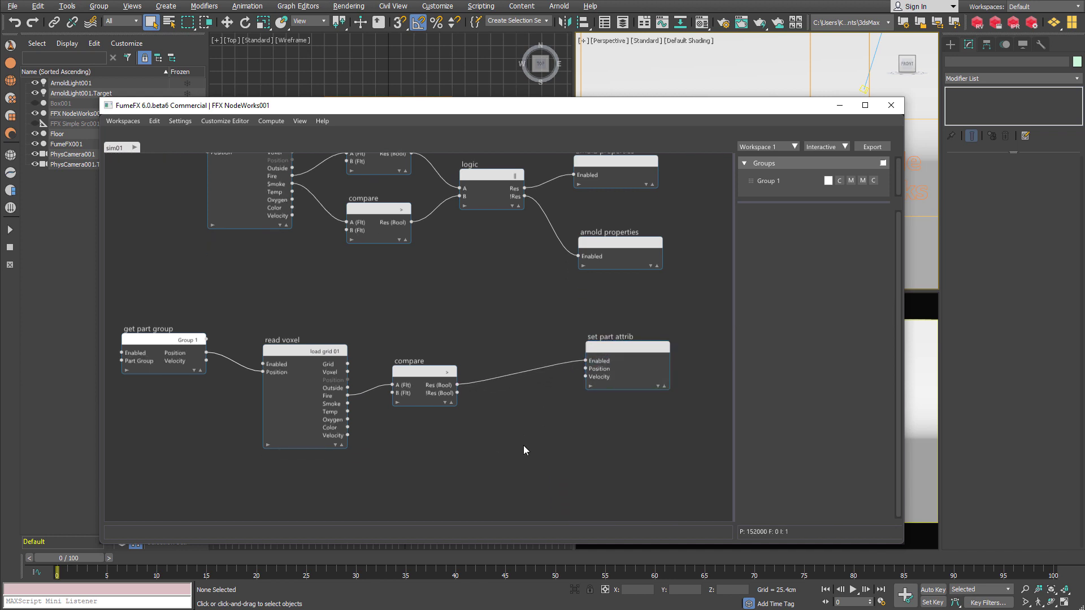
- Add a Random node below Set Part Attrib and connect the lower Get Part Group node's particle output to it
right_click(529, 434)
text(rand)
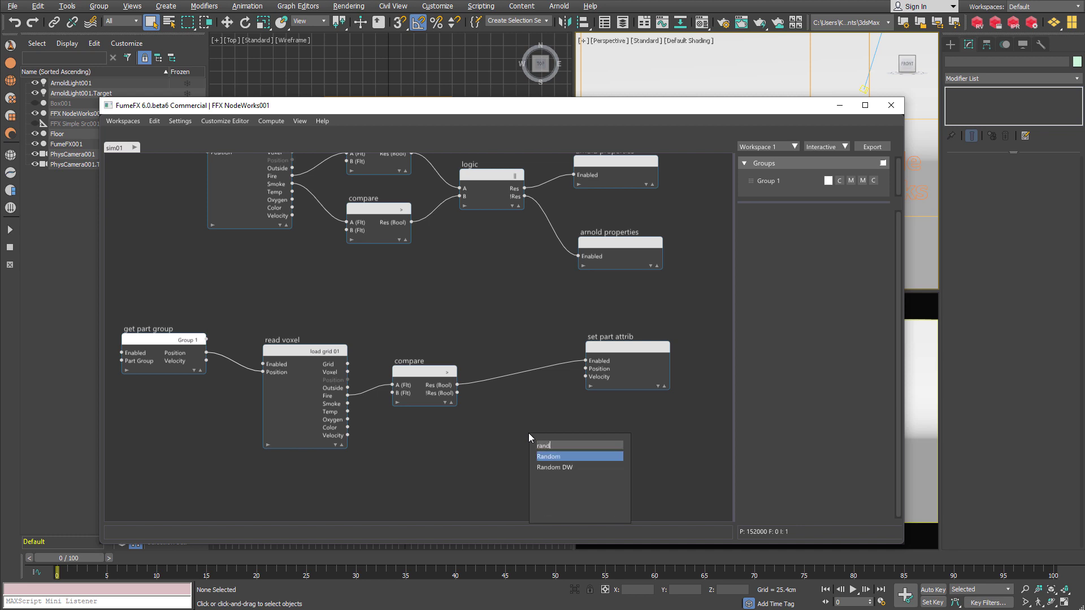
key(Return)
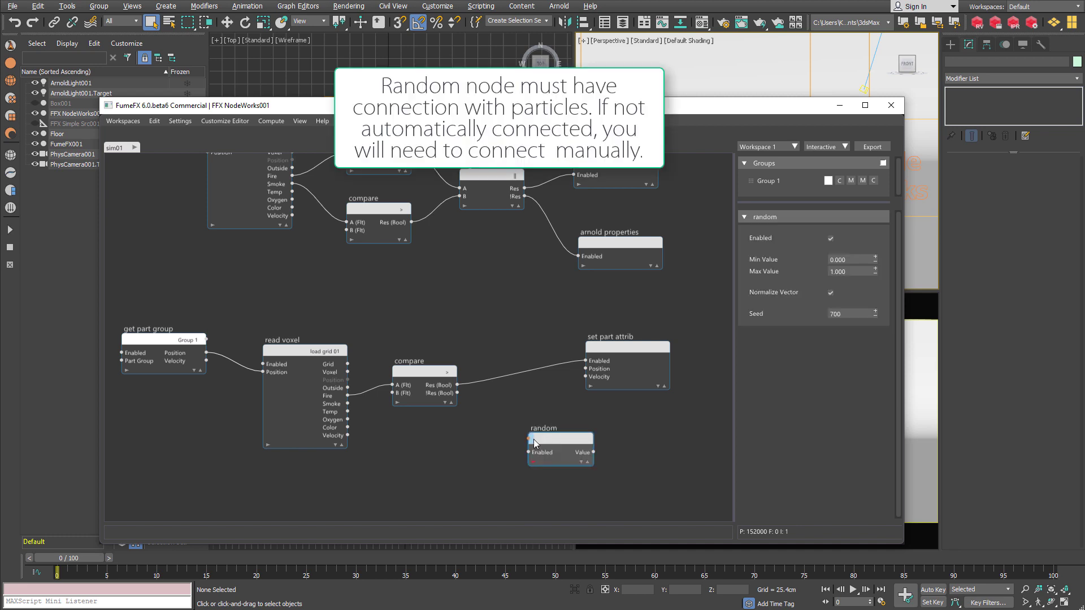
drag(530, 439, 262, 371)
drag(205, 342, 262, 364)
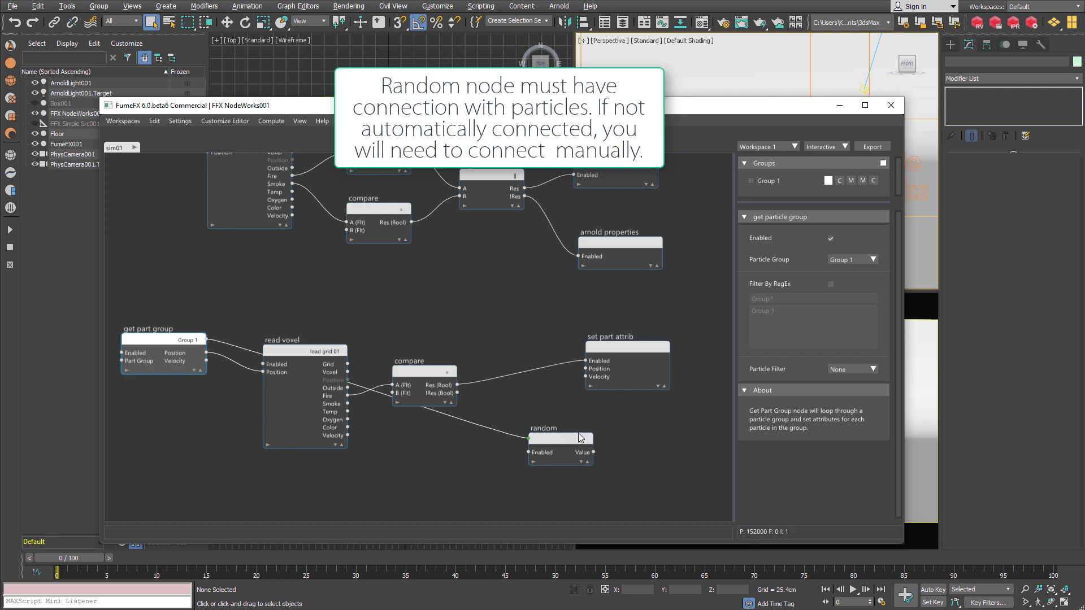
drag(574, 444, 546, 431)
- Change the Random node's Value output to Float3 and connect it to a Color input exposed on Set Part Attrib
right_click(557, 440)
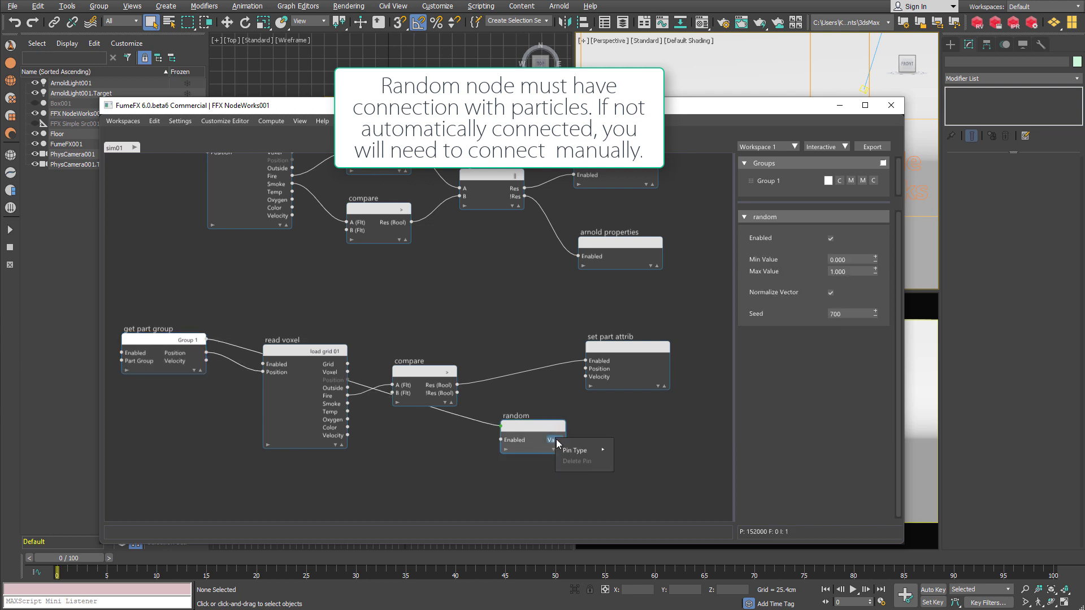
mouse_move(576, 451)
click(631, 412)
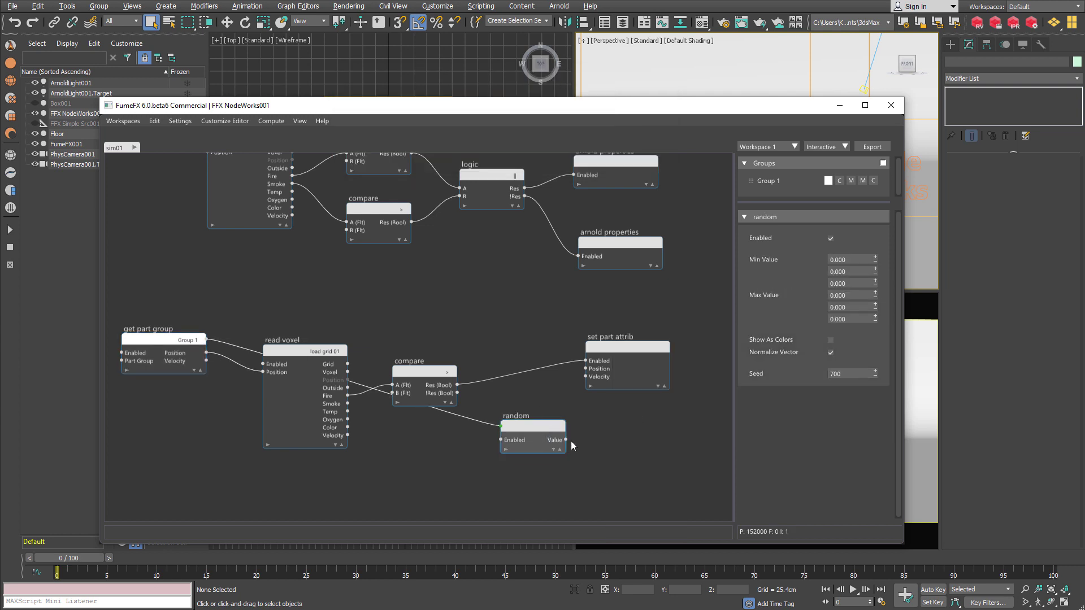
click(625, 364)
drag(566, 440, 598, 432)
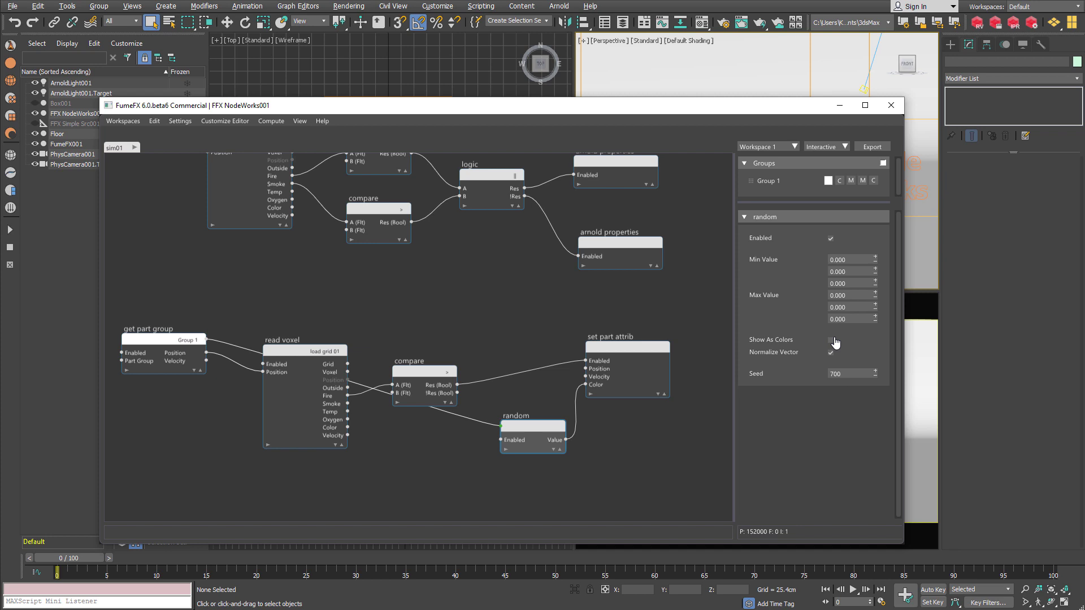
- Show the Random node's values as colors and set Min Value to yellow and Max Value to red
click(831, 341)
click(855, 258)
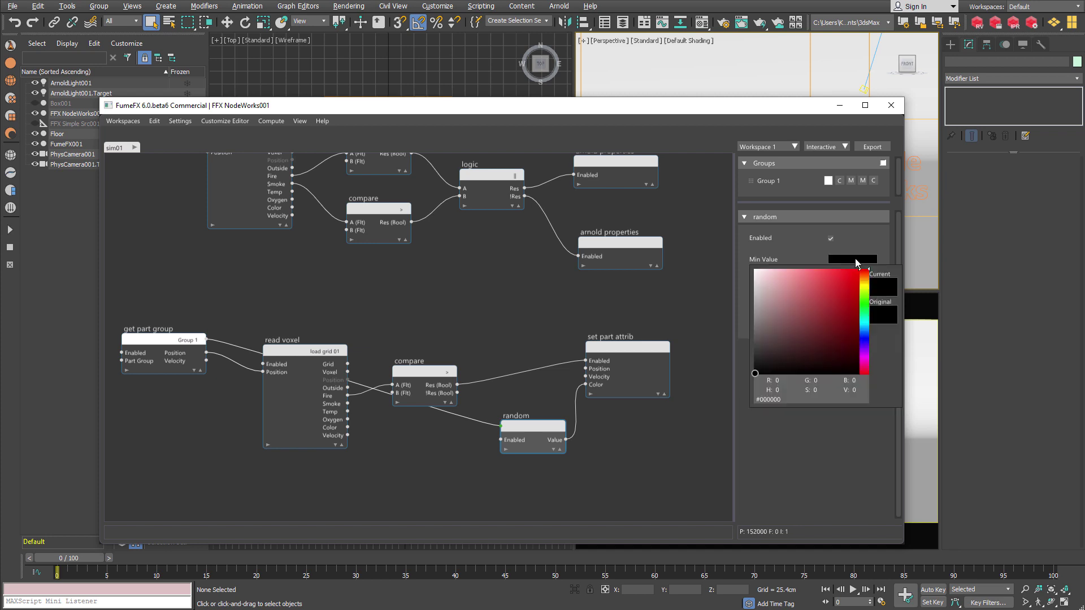
drag(861, 286, 863, 287)
click(857, 271)
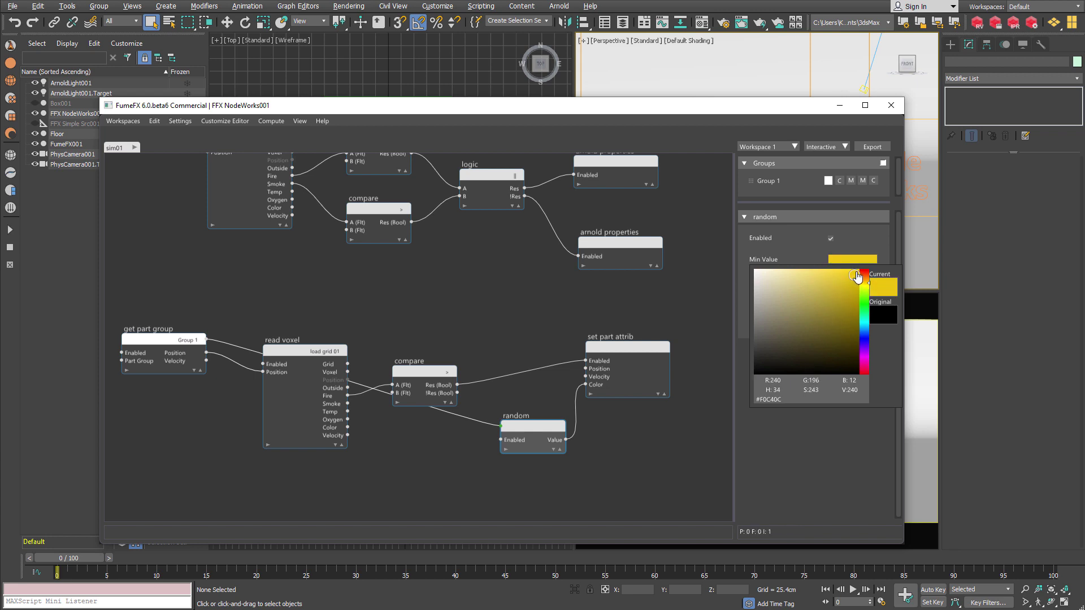
drag(863, 286, 863, 290)
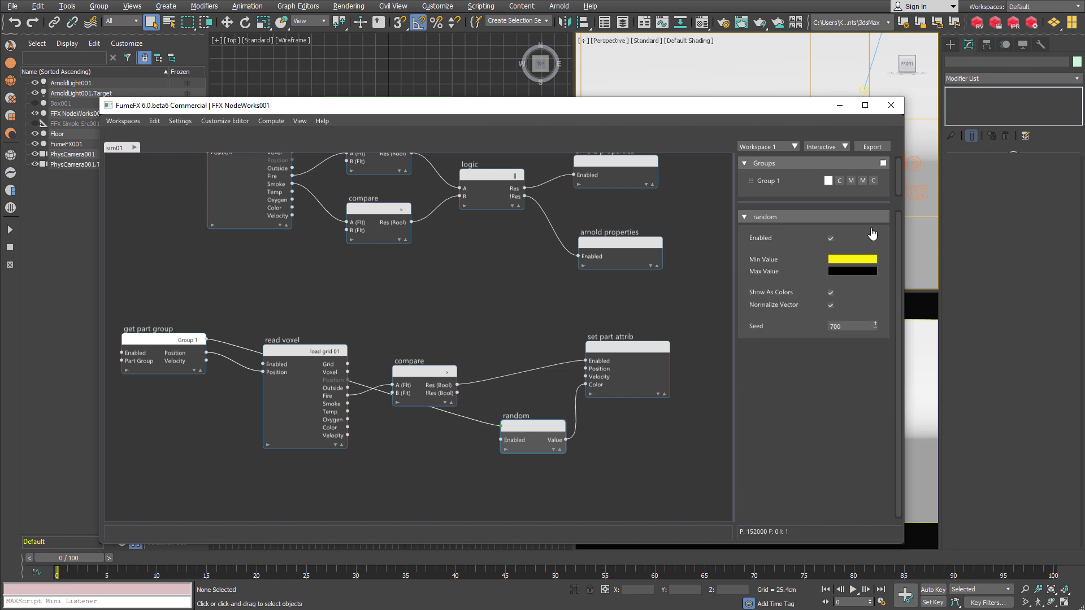
click(859, 271)
click(848, 290)
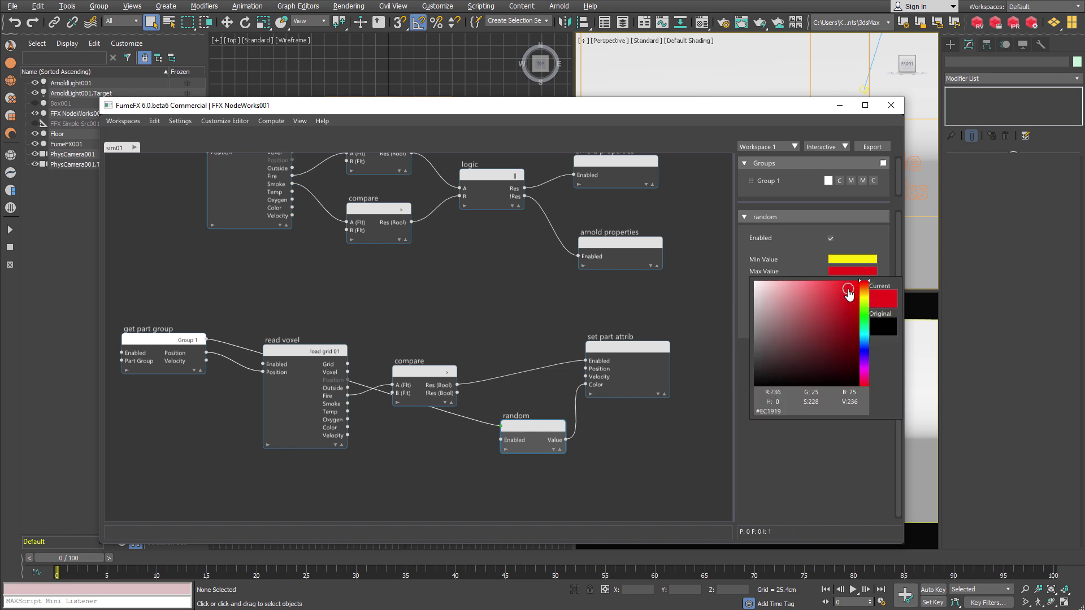
click(855, 290)
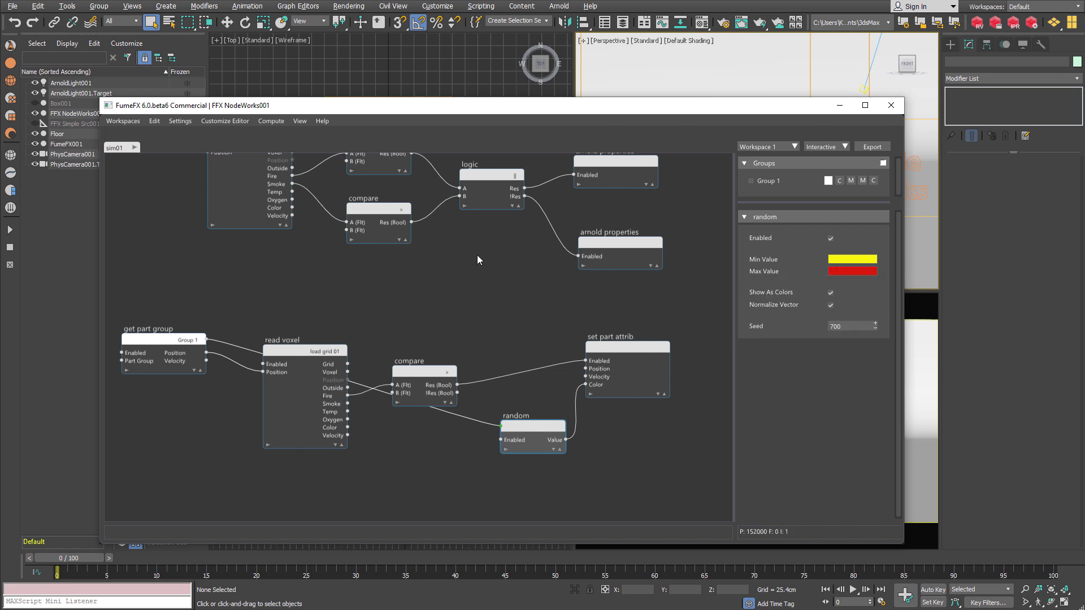
- Enable Mass and Color export in the Arnold User Data Export settings
click(180, 121)
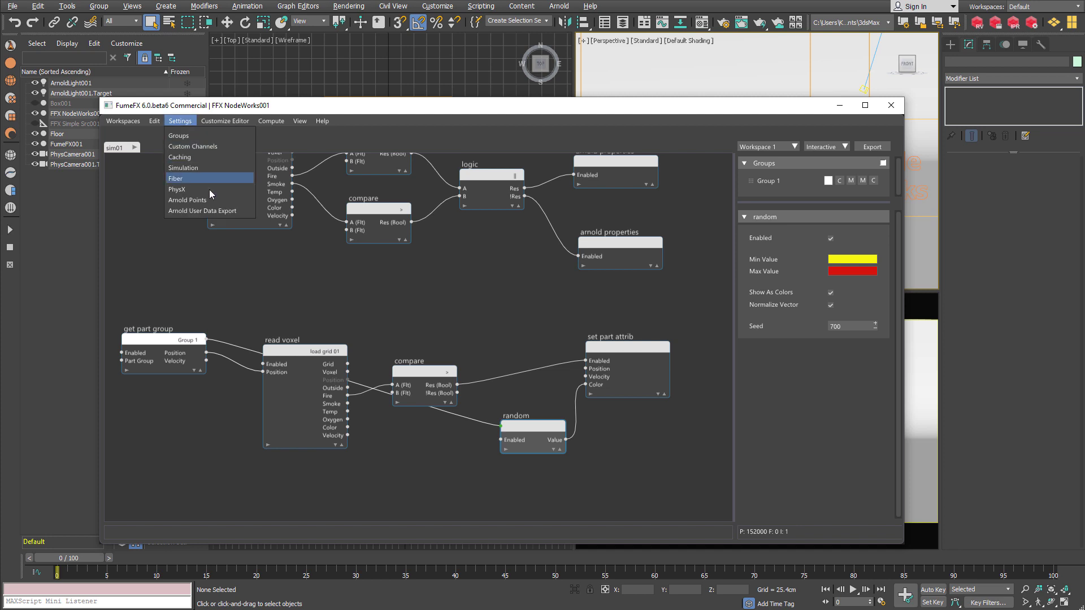
click(212, 211)
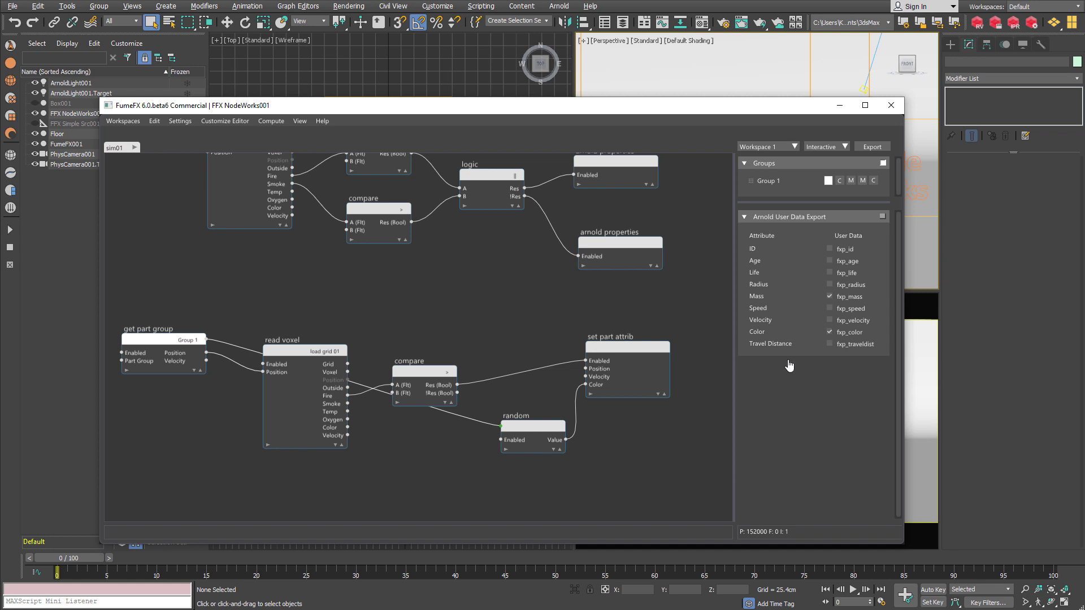
click(684, 418)
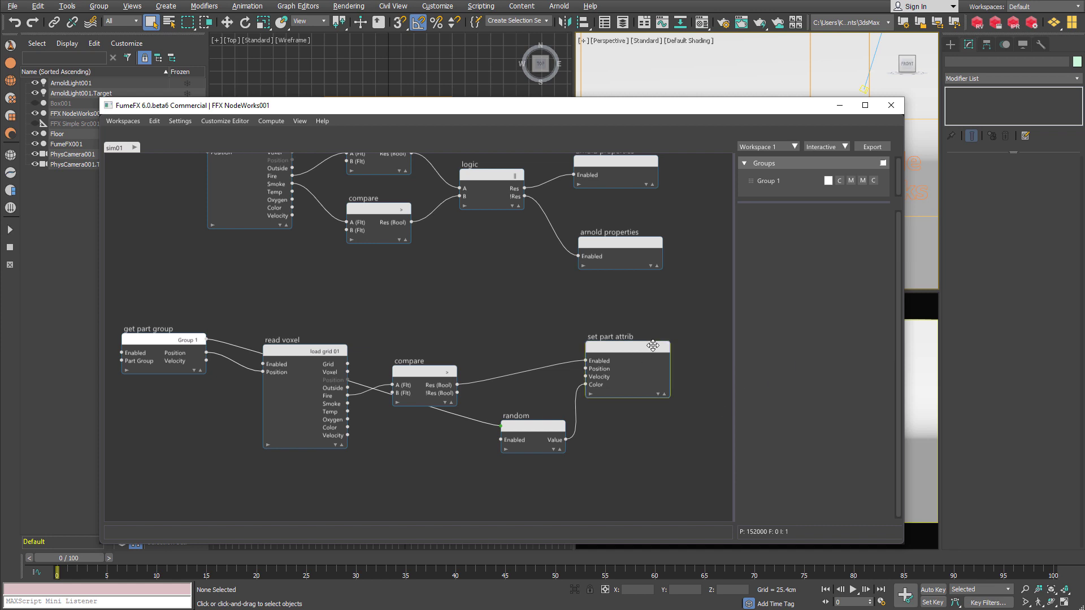
- Space out the Set Part Attrib and Random nodes and add a Constant node just above Random
drag(653, 345, 664, 345)
drag(533, 429, 533, 447)
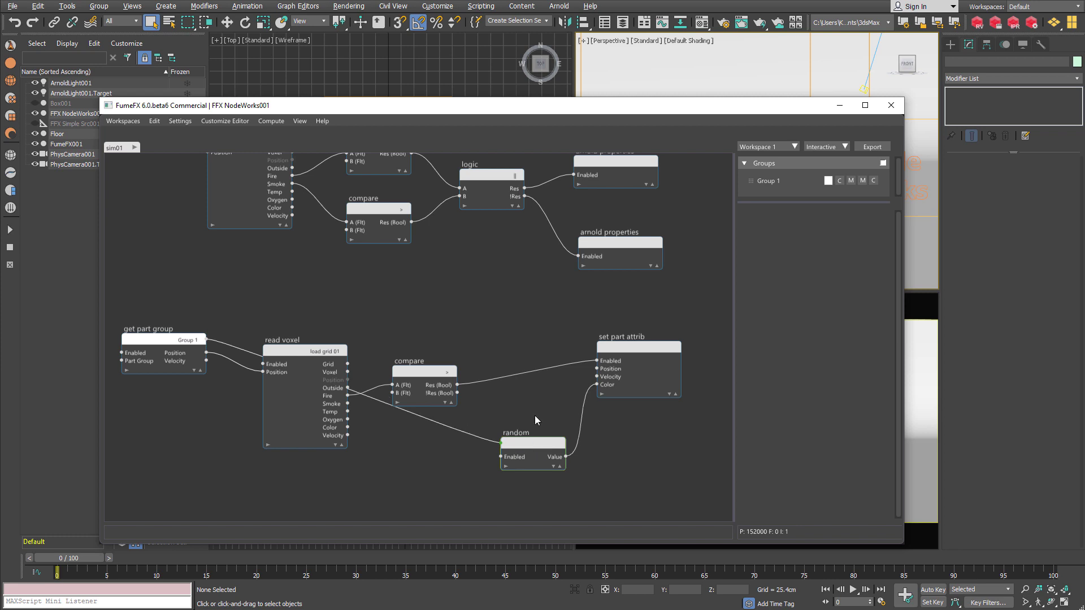
right_click(533, 413)
text(constant)
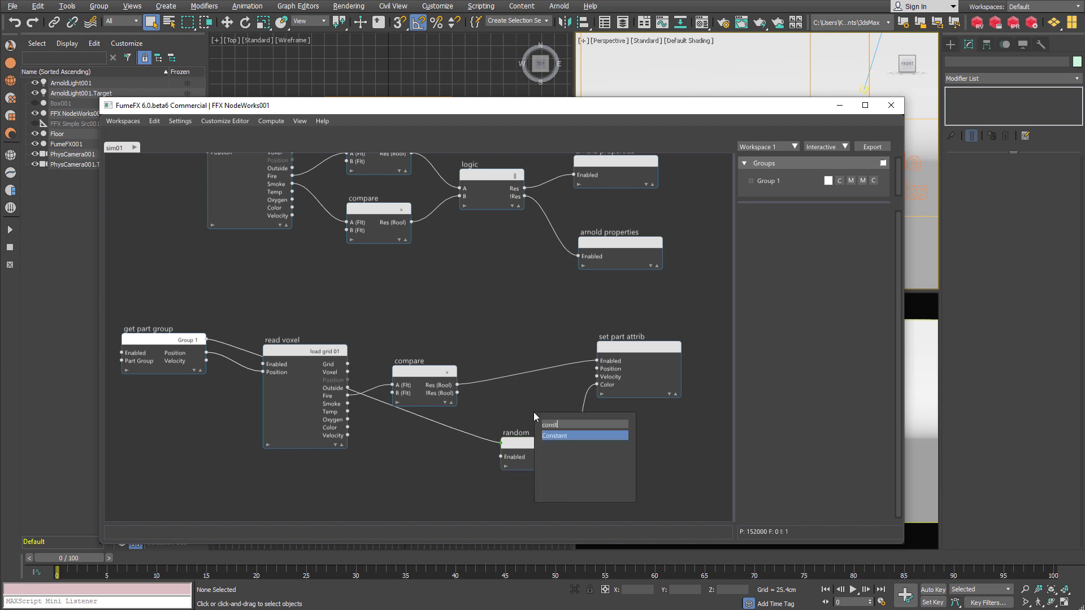
key(Return)
drag(555, 426, 517, 429)
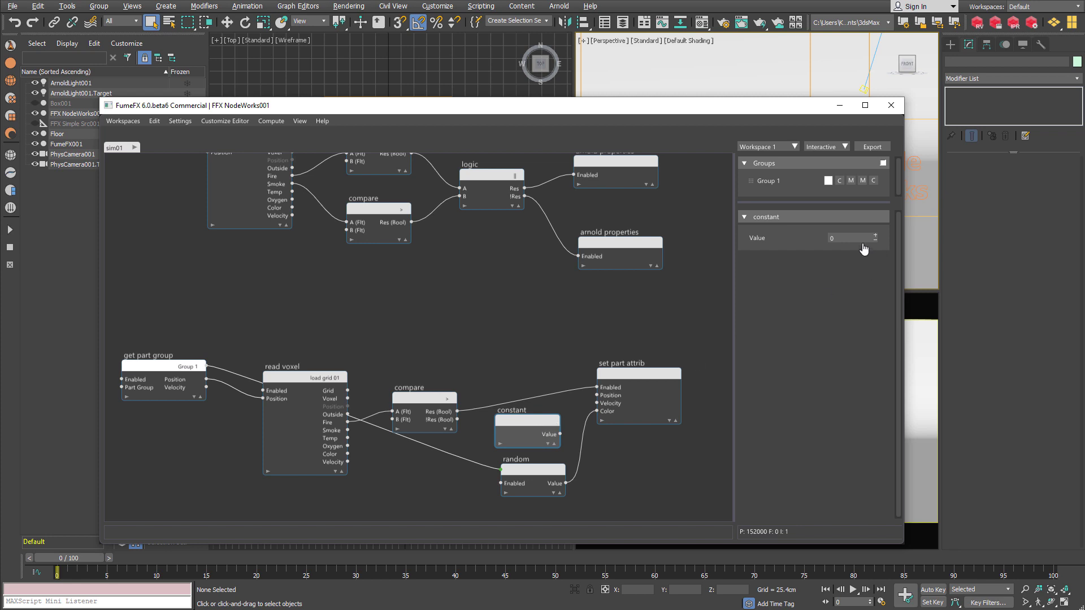
- Set the Constant to 1, connect it to Set Part Attrib's Mass input, and tidy the surrounding nodes
double_click(872, 237)
text(1)
key(Return)
drag(560, 434, 609, 452)
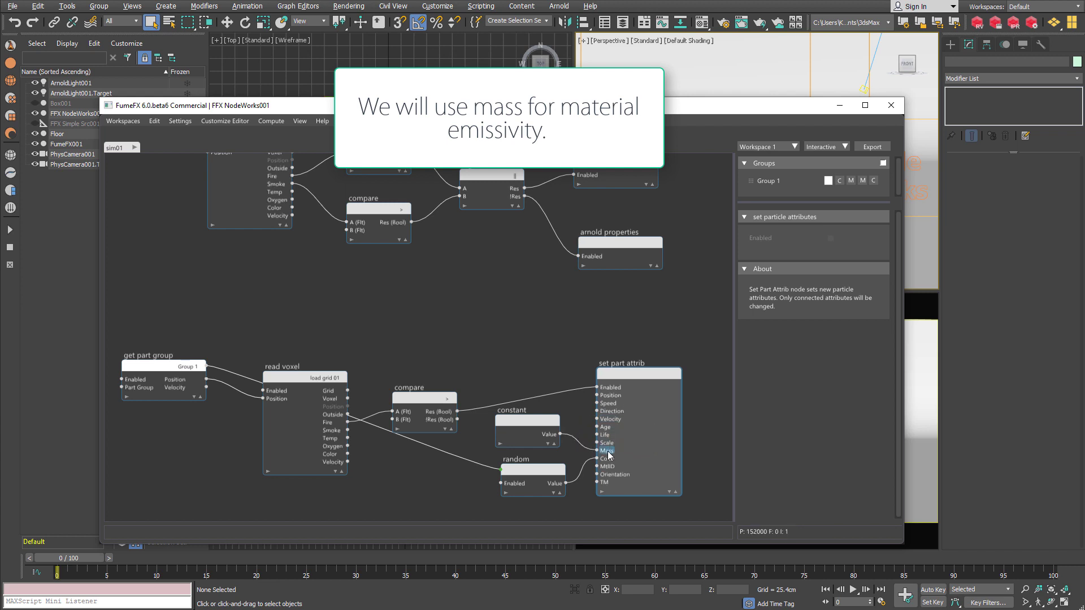
middle_drag(638, 491, 626, 331)
drag(621, 301, 632, 331)
drag(533, 401, 527, 431)
drag(524, 353, 525, 387)
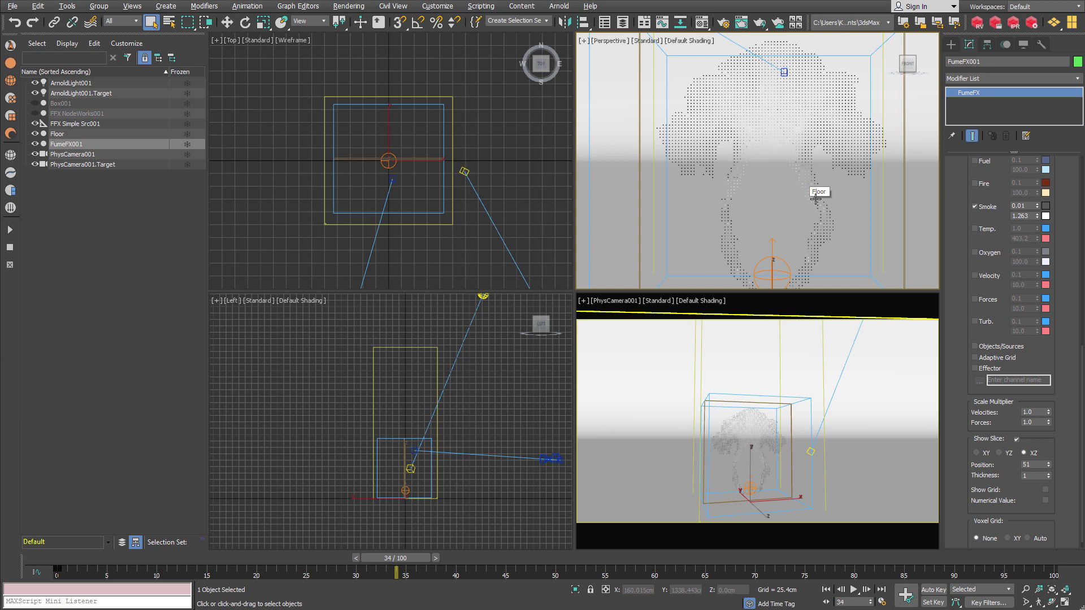
- Probe the smoke values in FumeFX001's voxel slice, turn off the voxel data display, and return to frame 0
mouse_move(1038, 218)
mouse_down()
mouse_move(1040, 242)
mouse_move(1037, 215)
mouse_up()
drag(1037, 216, 1036, 214)
scroll(965, 218, up, 5)
click(971, 300)
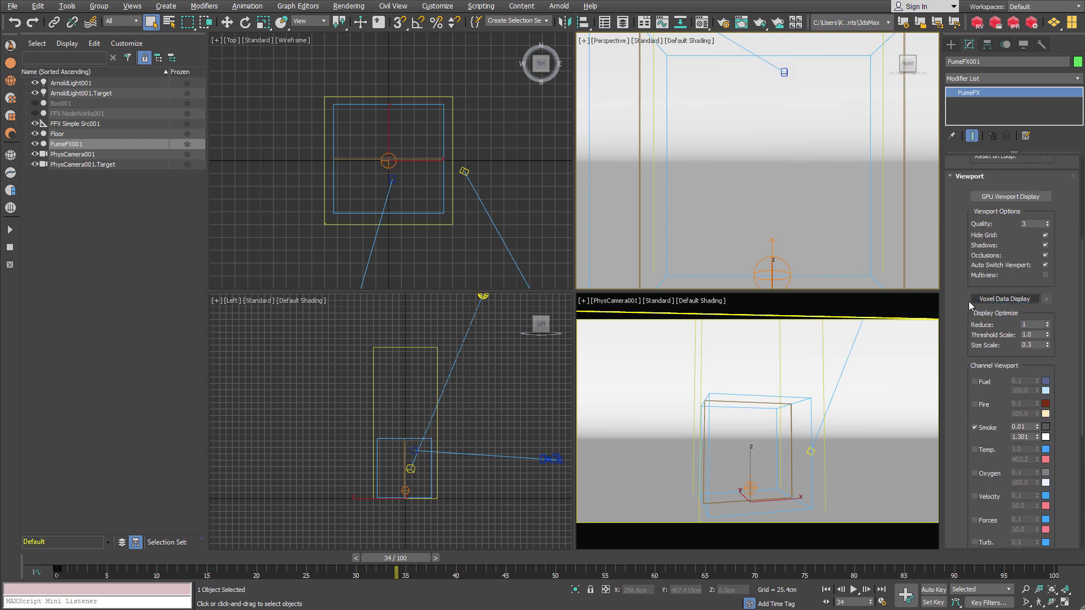
click(826, 590)
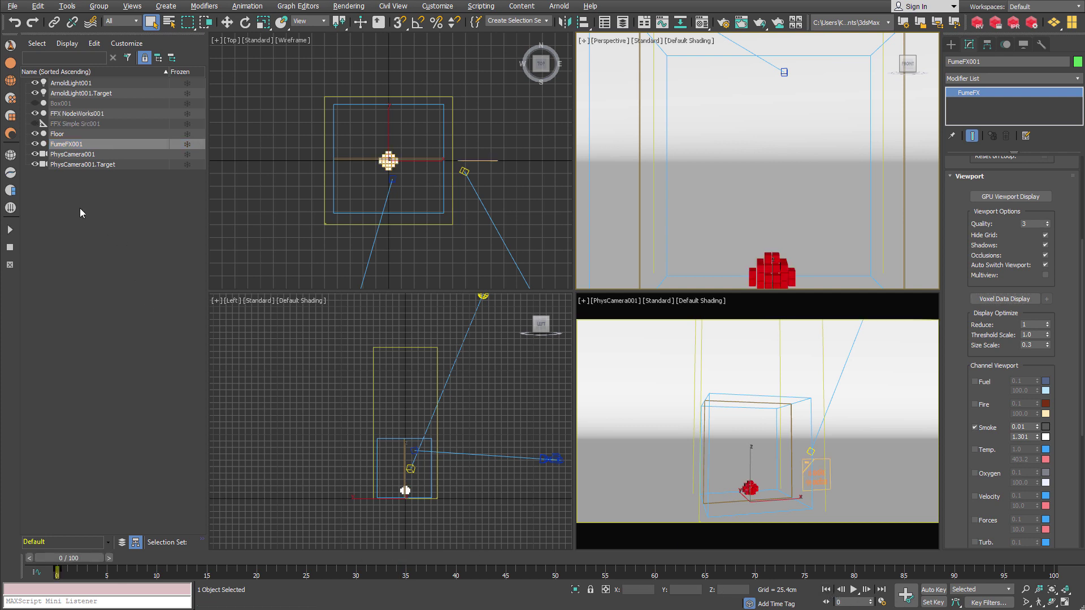
- Reopen the FFX NodeWorks001 editor, add a Lerp node, and connect Read Voxel's Smoke output to its t input
click(62, 114)
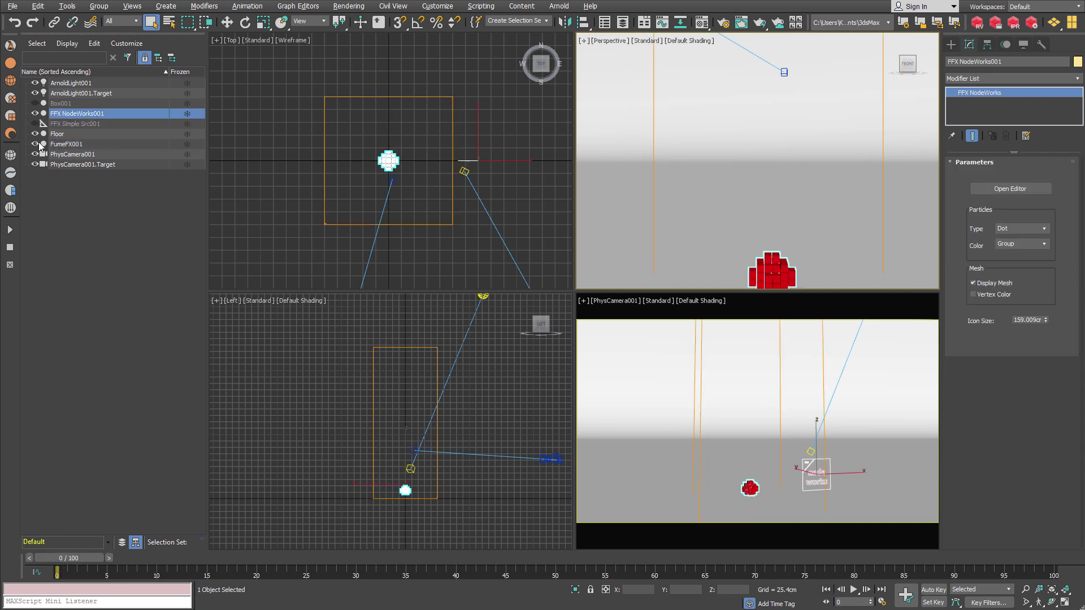
click(1010, 189)
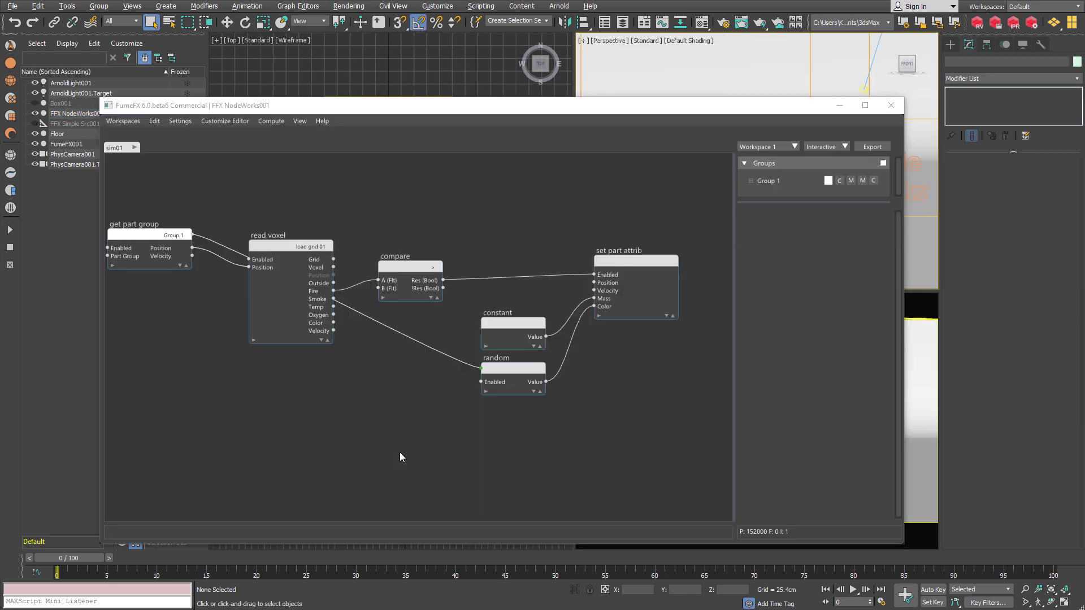
right_click(372, 427)
text(lerp)
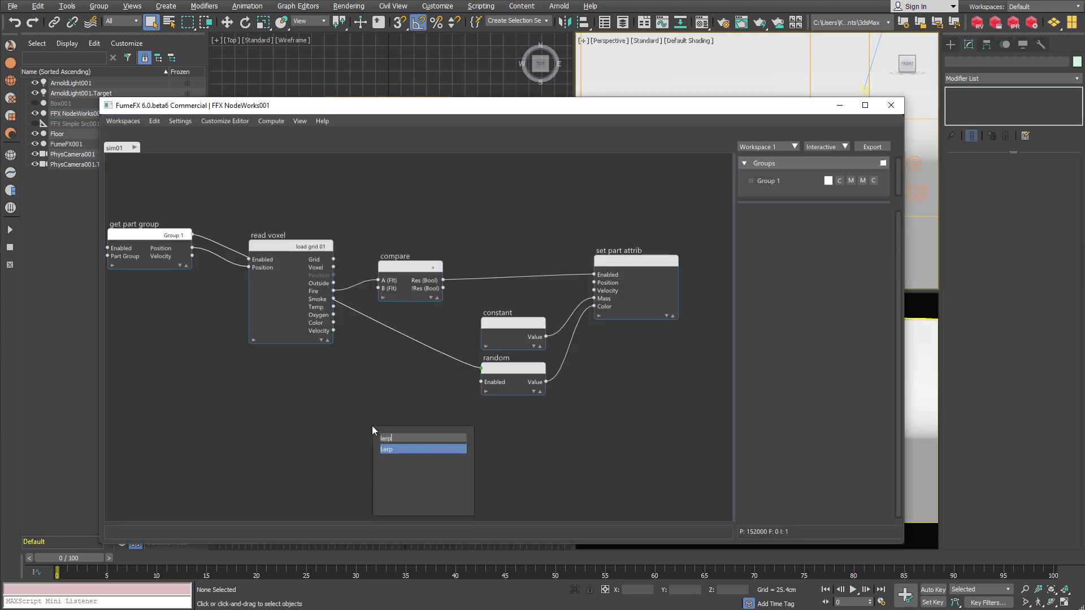
key(Return)
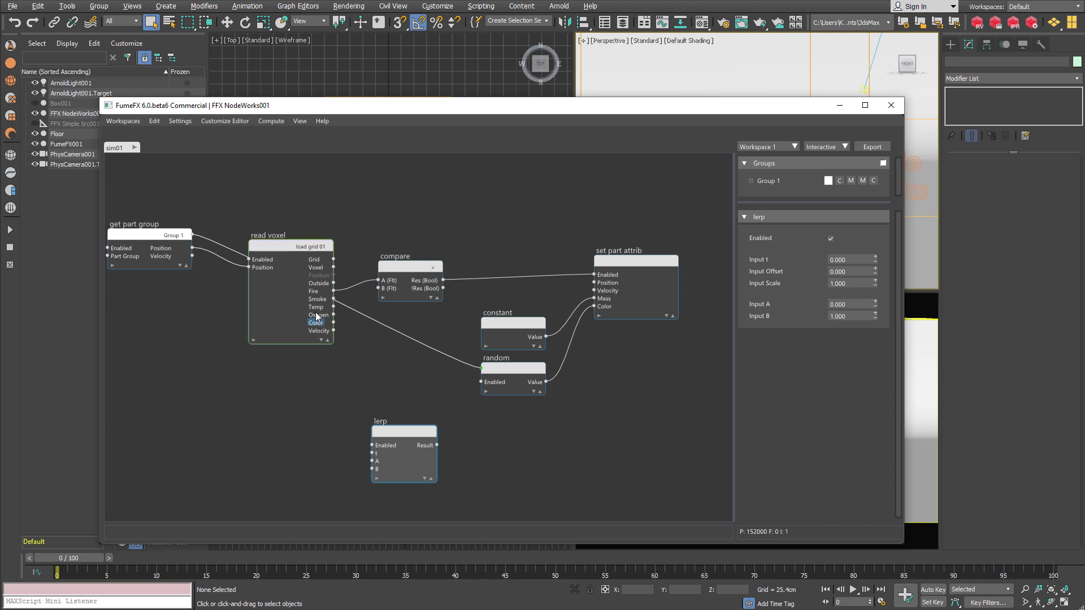
drag(334, 299, 384, 452)
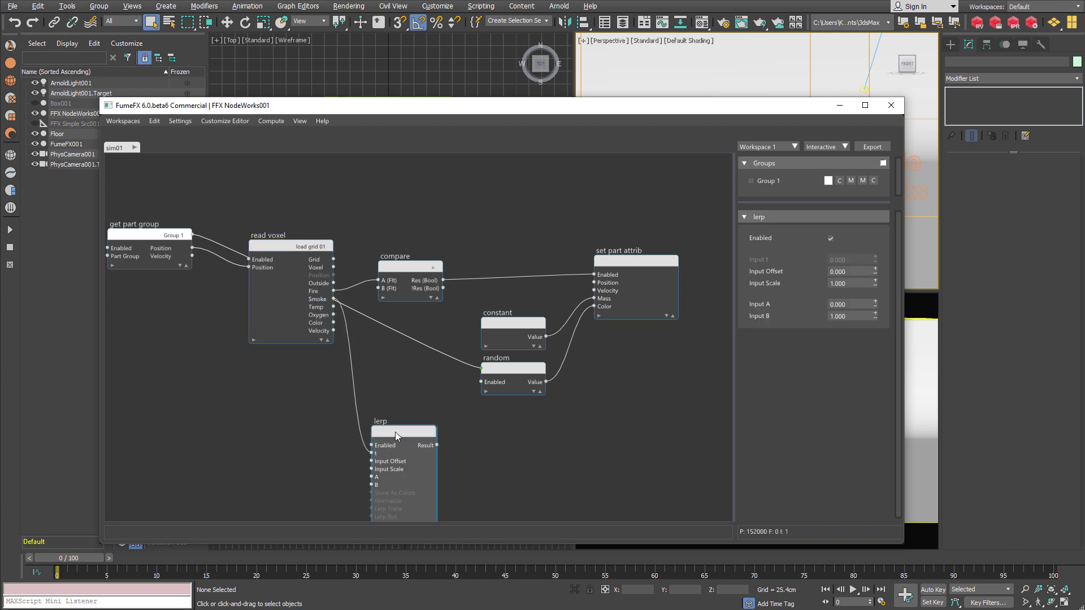
- Change the Lerp node's Result output to Float3 and show its A and B inputs as colors
right_click(425, 447)
mouse_move(445, 456)
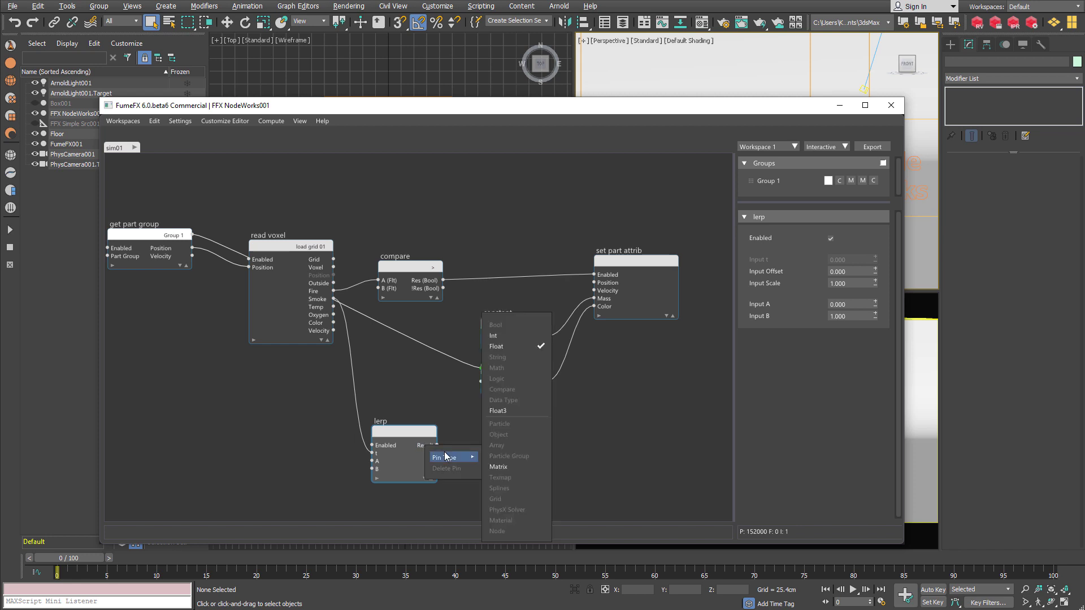
click(495, 412)
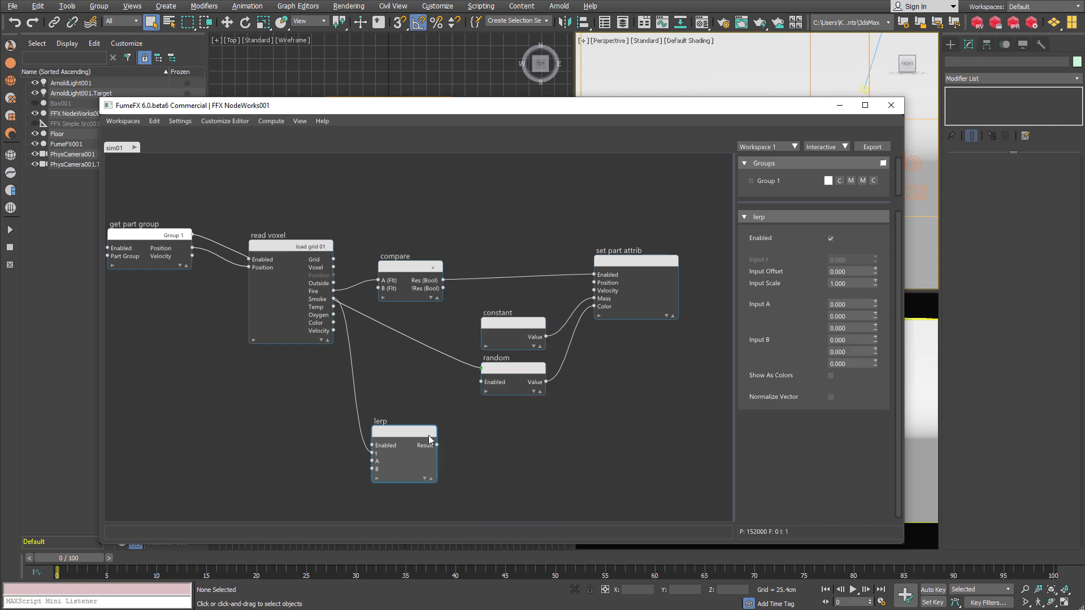
drag(438, 432, 439, 432)
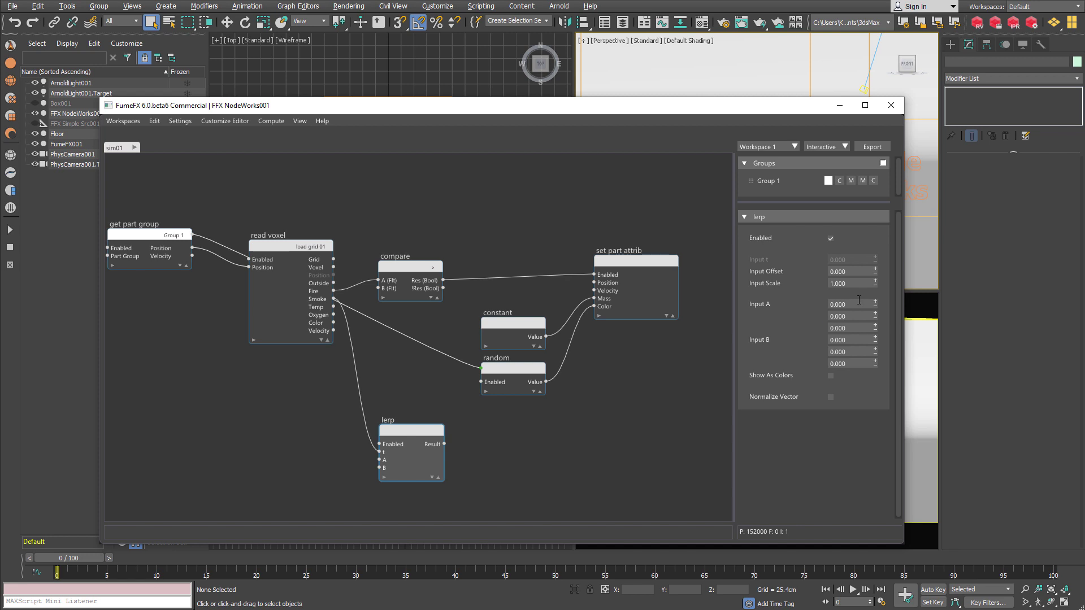
click(831, 375)
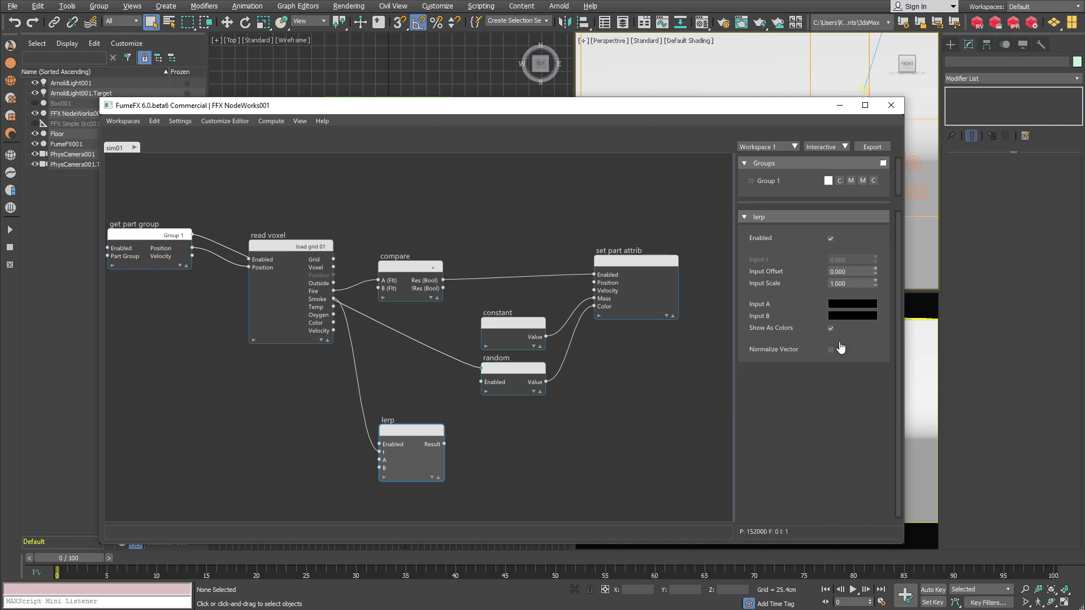
- Set the Lerp's Input A to dark gray #2B2A2A and Input B to near-white
click(854, 304)
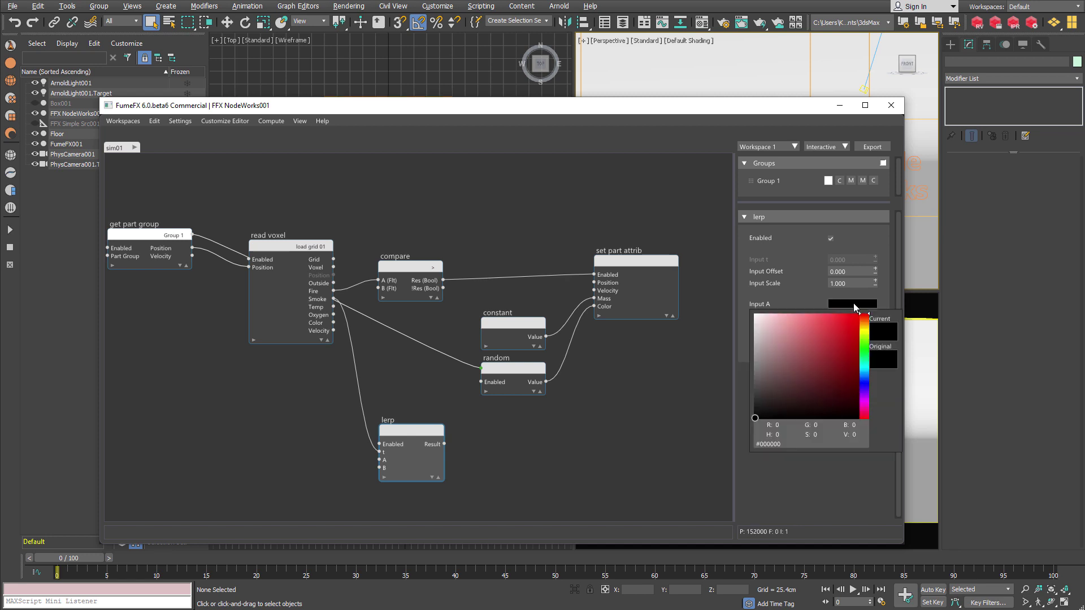
click(755, 394)
click(756, 407)
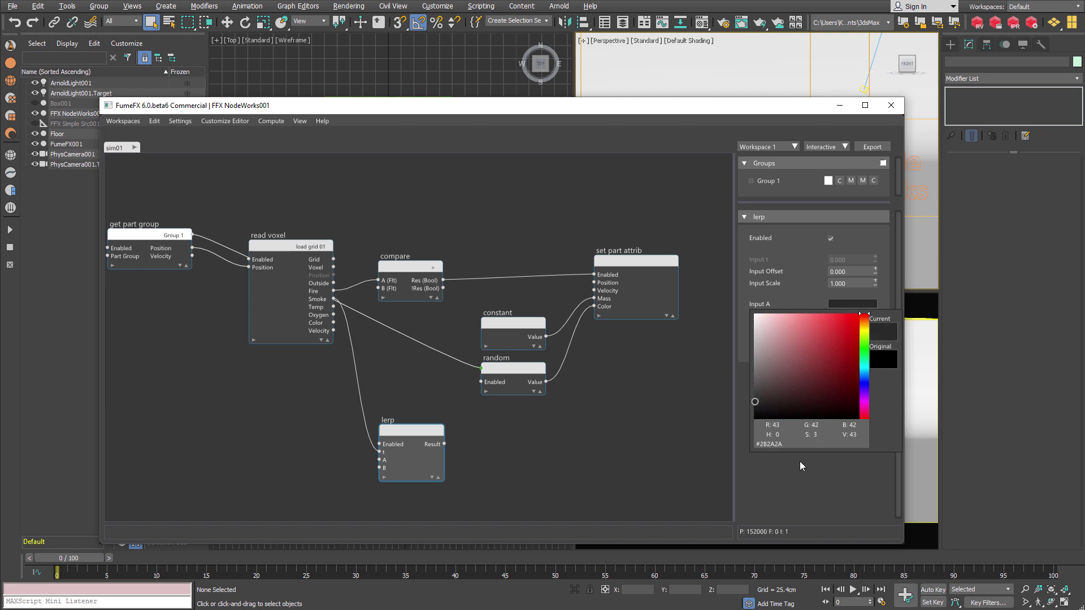
click(799, 461)
click(859, 313)
drag(797, 337, 755, 329)
- Set the Lerp node's Input Scale to 5.0
click(857, 287)
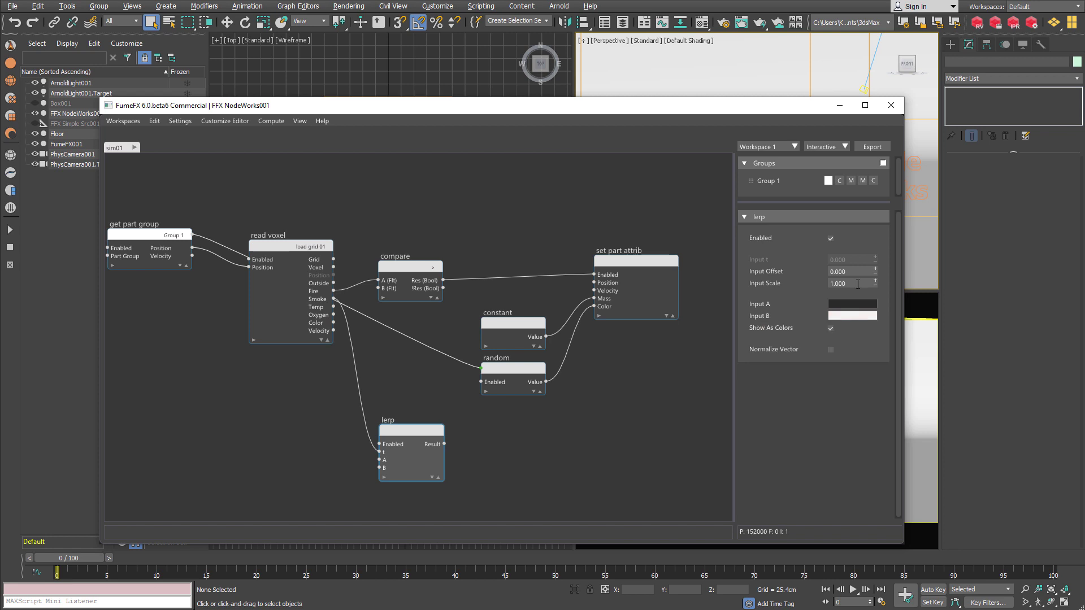
click(858, 285)
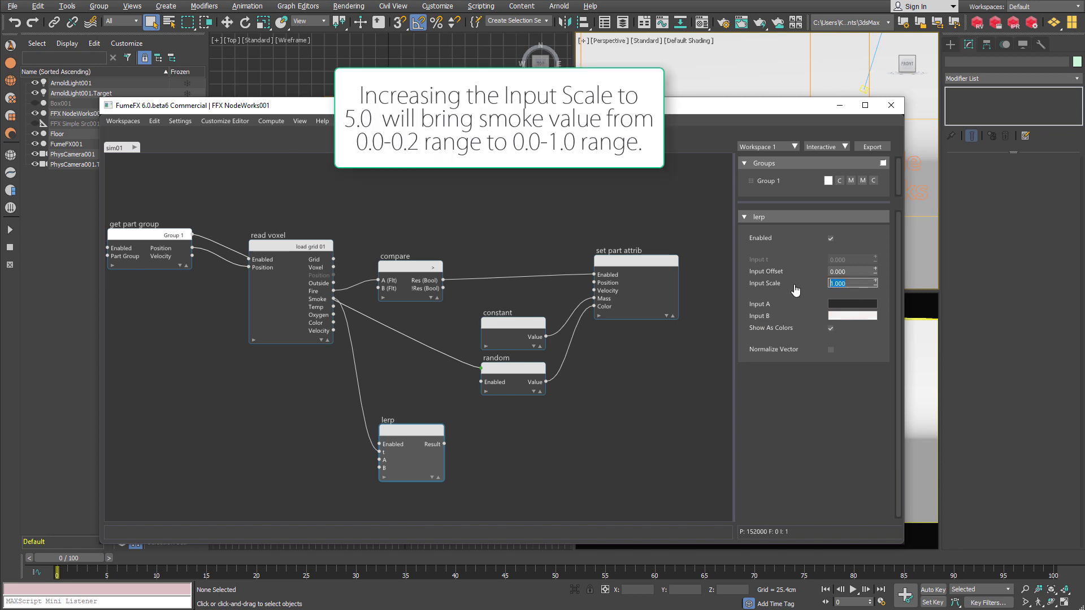
key(Return)
- Add a second Set Part Attrib node beside Lerp and feed its Enabled input from Compare's !Res output
click(479, 445)
right_click(479, 445)
text(set)
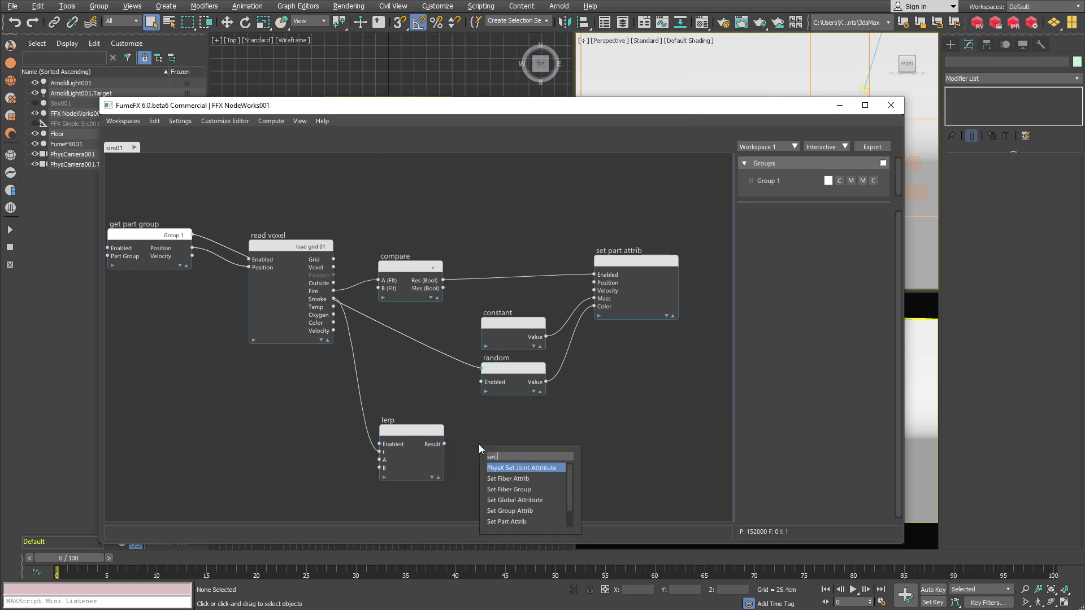
text( part)
key(Return)
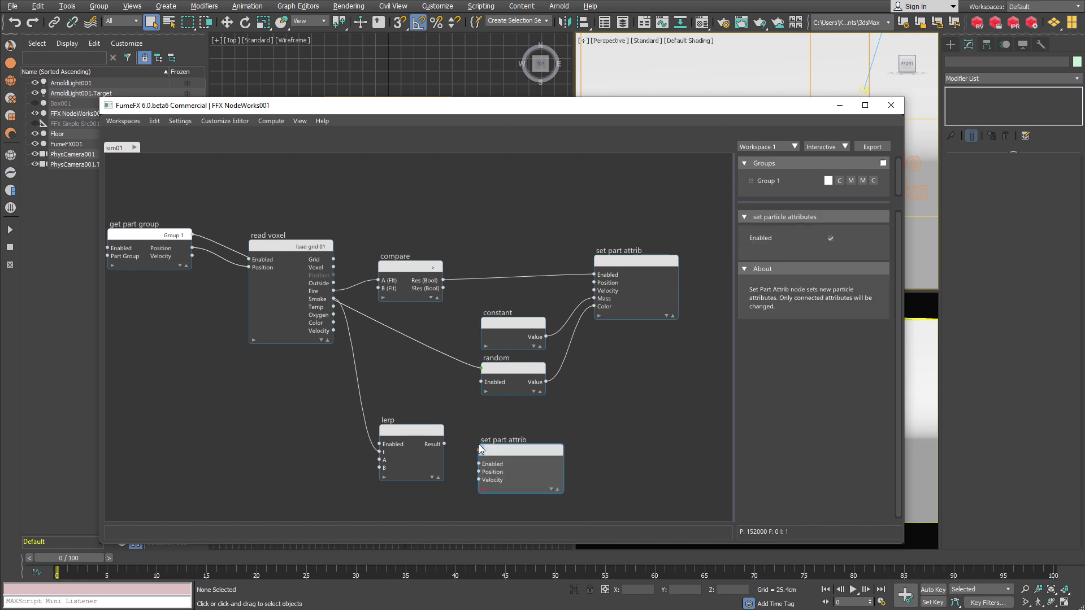
drag(442, 288, 483, 464)
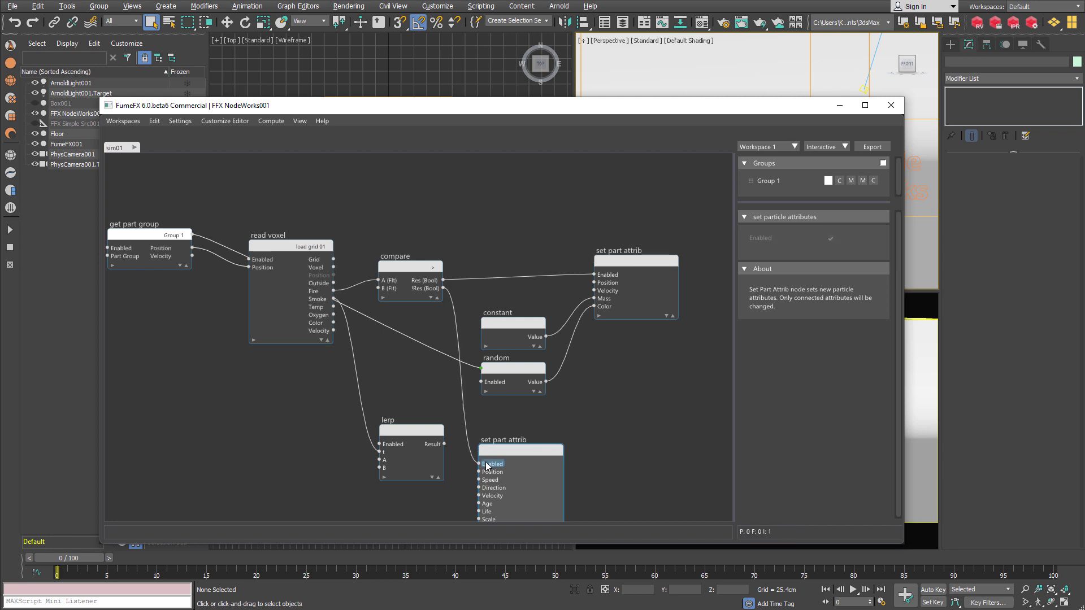
- Connect the Lerp's Result to the new Set Part Attrib's Color input and move Lerp down to free space above it
middle_drag(591, 446, 594, 405)
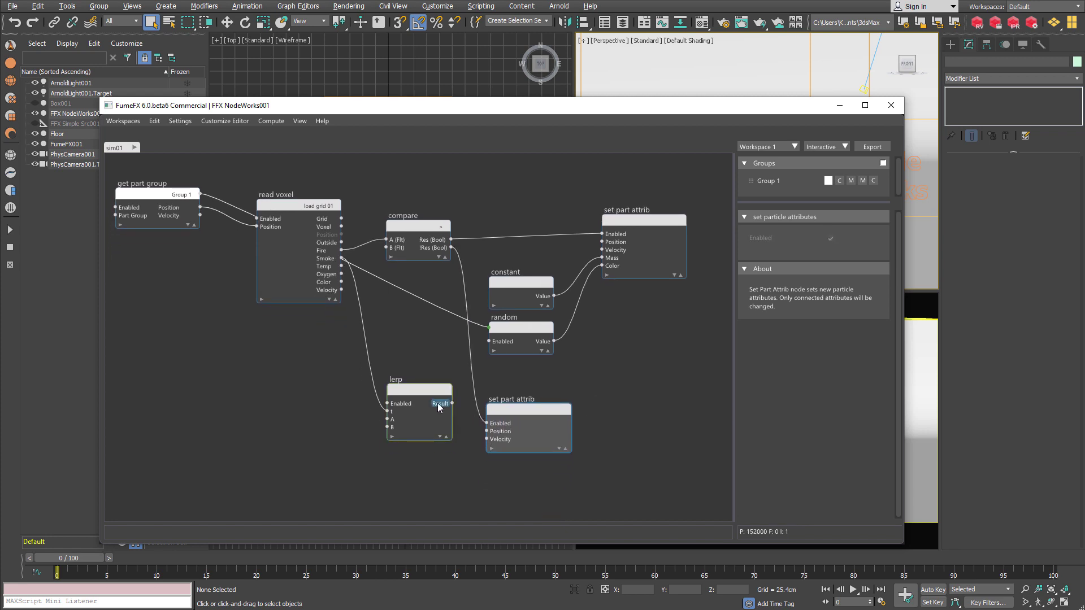
drag(452, 403, 497, 495)
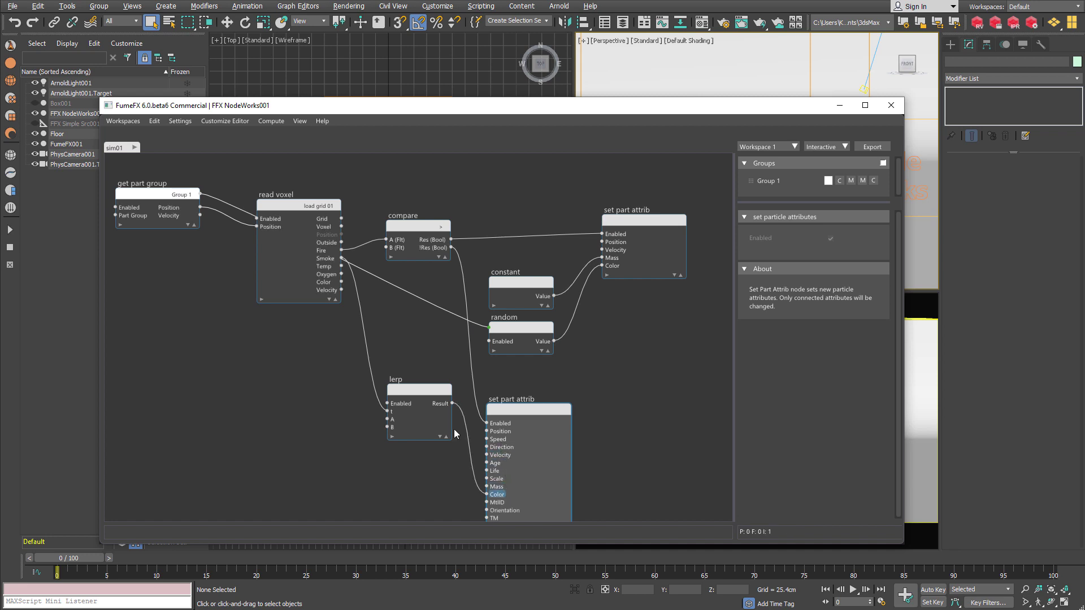
drag(424, 395, 416, 458)
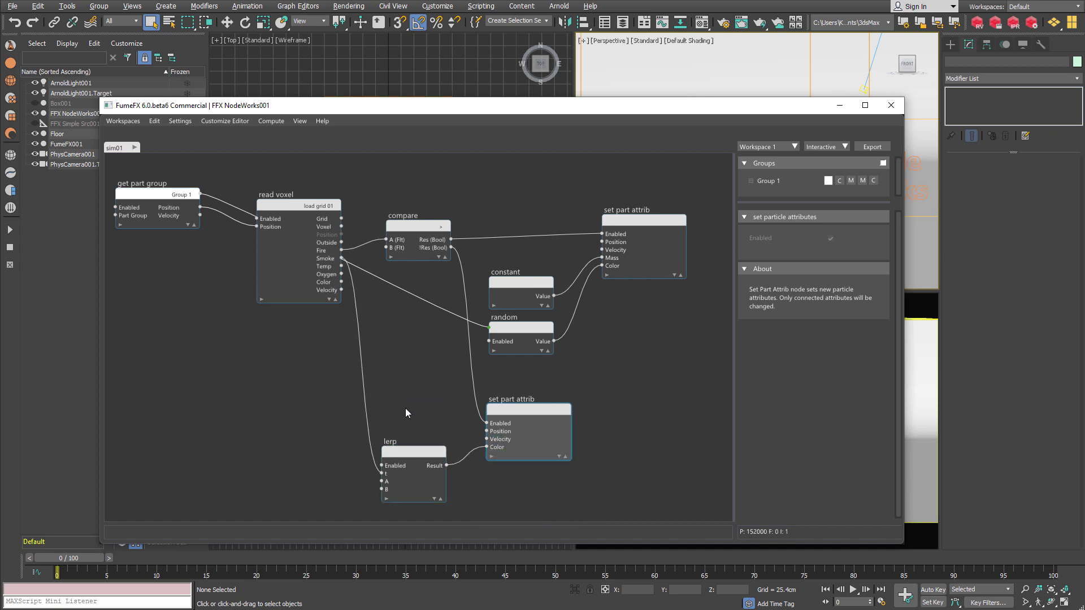
- Add a Constant node in the free space above Lerp and change its Value pin type to Float
click(405, 408)
key(Tab)
text(cons)
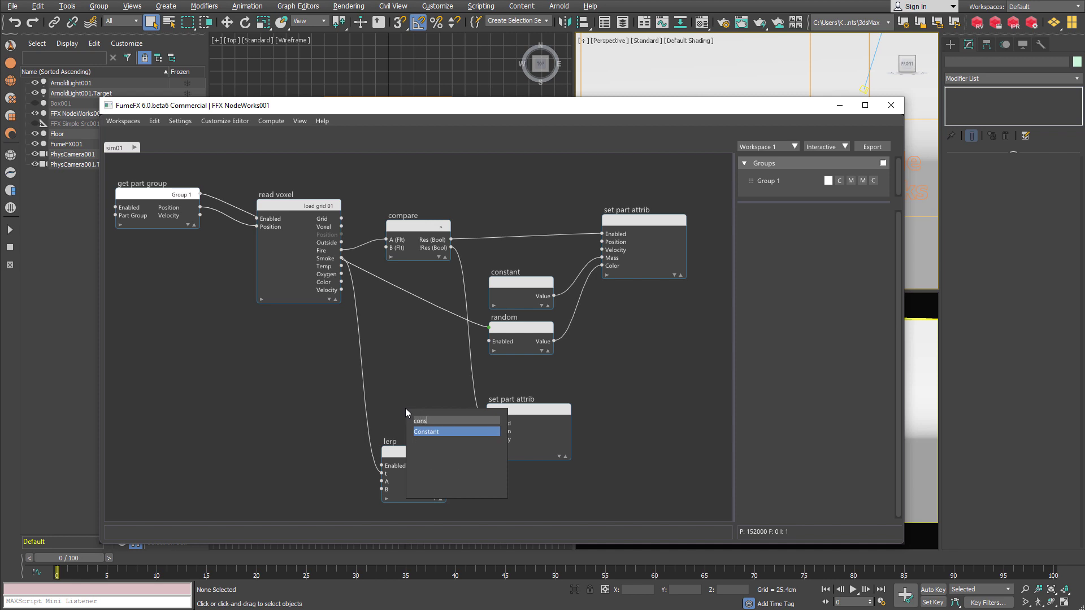
text(t)
key(Return)
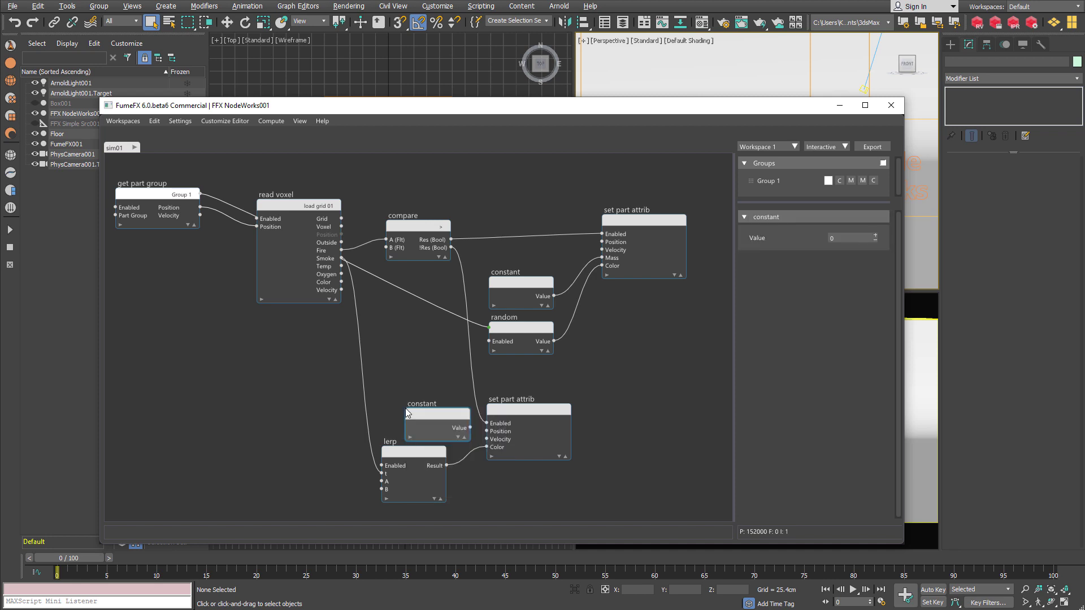
drag(424, 417, 405, 387)
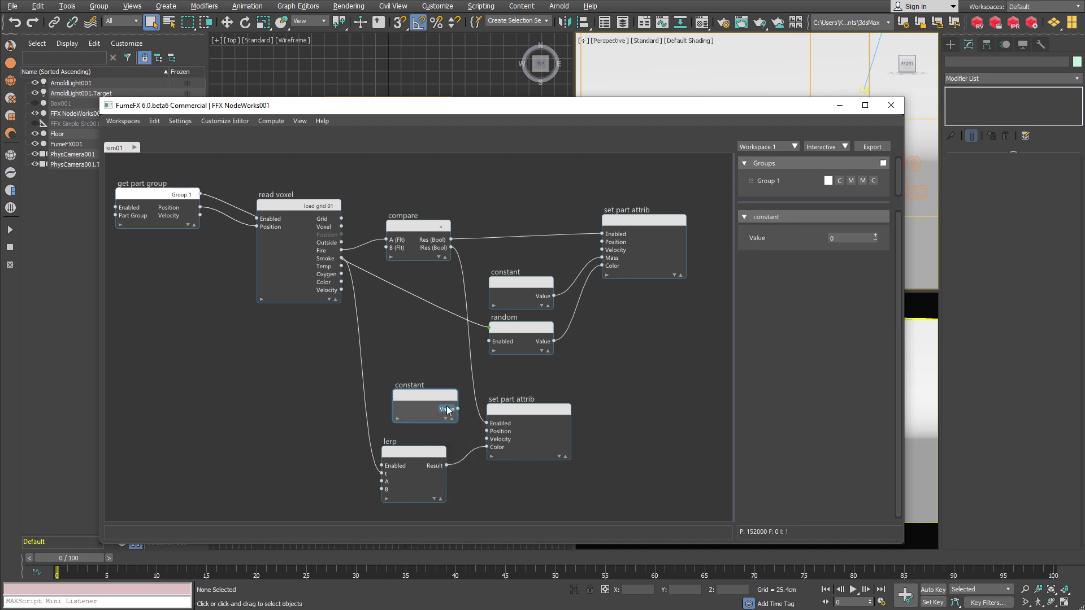
right_click(448, 411)
mouse_move(475, 419)
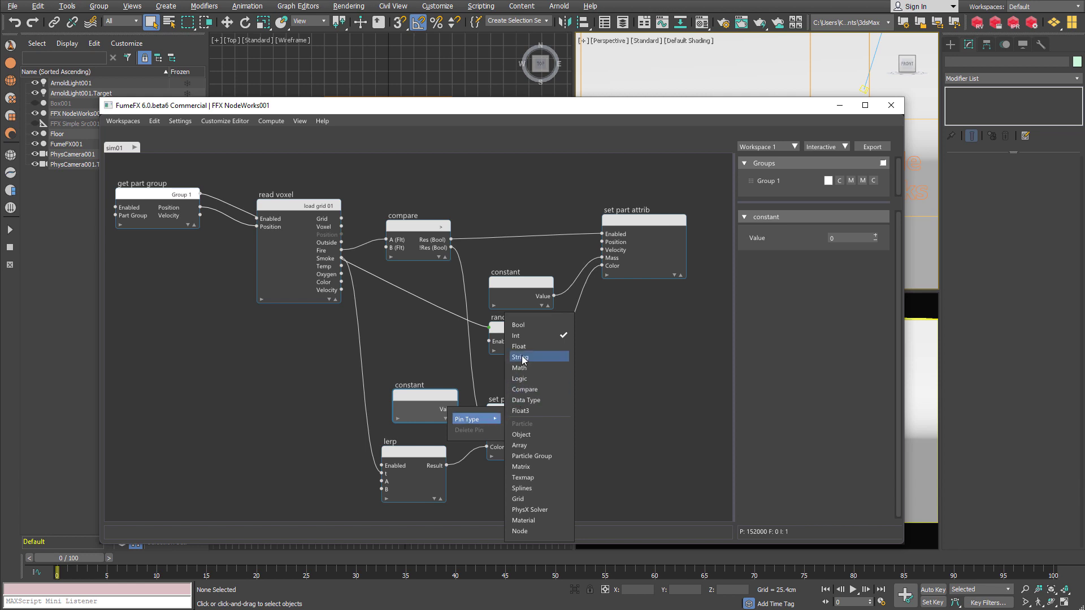
click(518, 346)
- Feed the new Constant's Value into the lower Set Part Attrib's Mass input and shift the Lerp node slightly left
drag(434, 395, 498, 486)
click(855, 237)
click(598, 431)
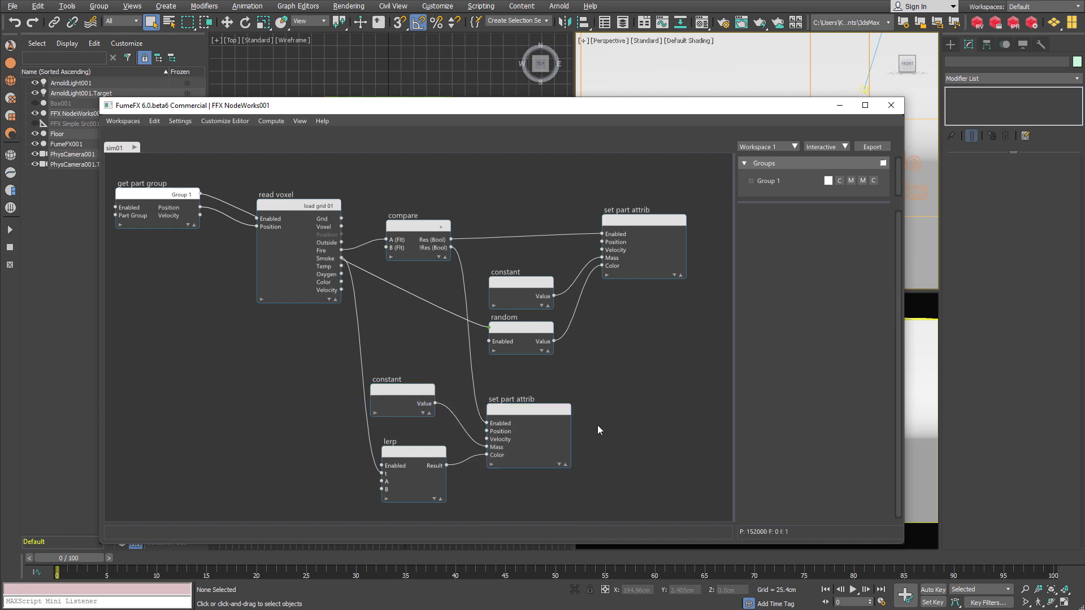
drag(426, 453, 402, 453)
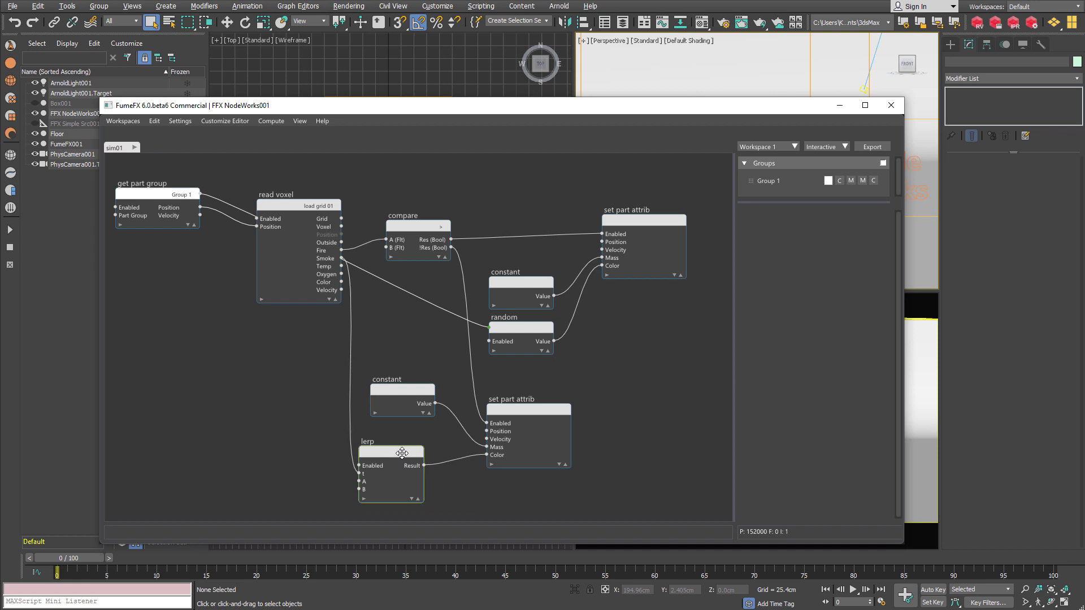
drag(401, 453, 403, 451)
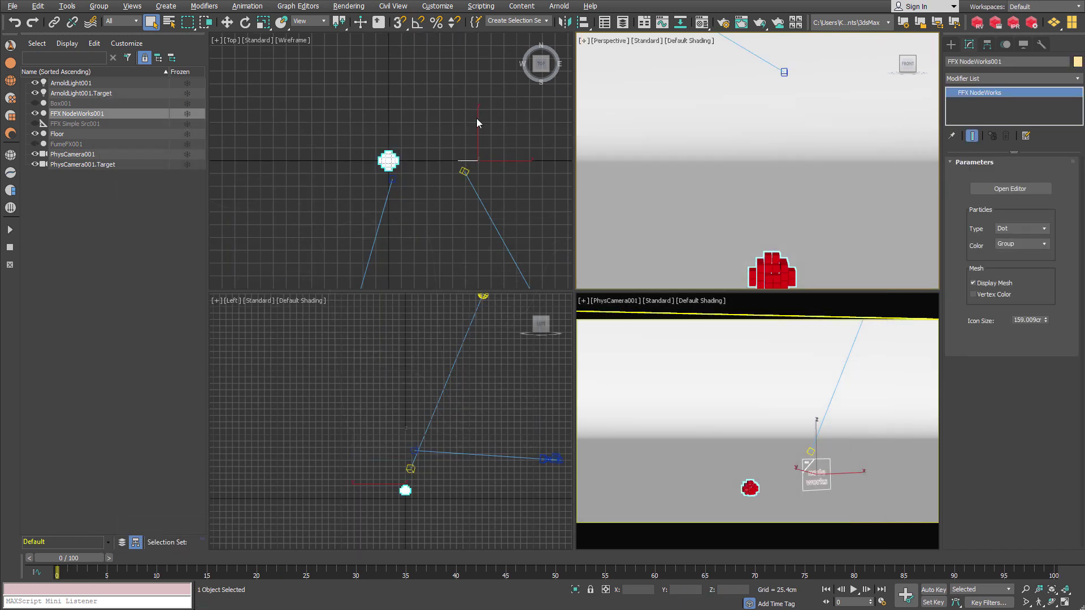
- Create an Arnold Standard Surface material in the Slate Material Editor
click(558, 6)
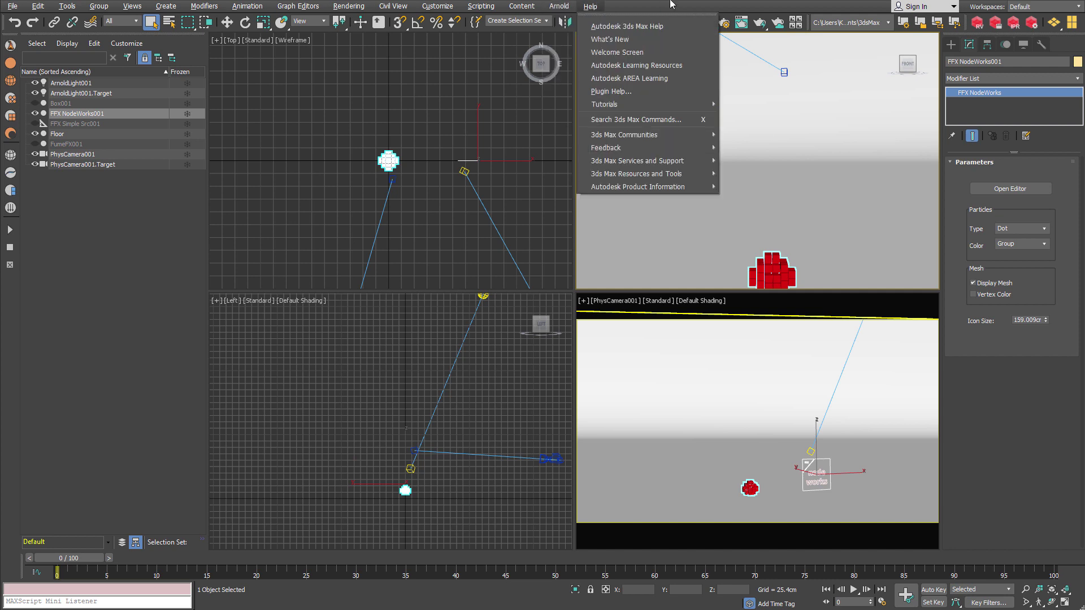
click(639, 6)
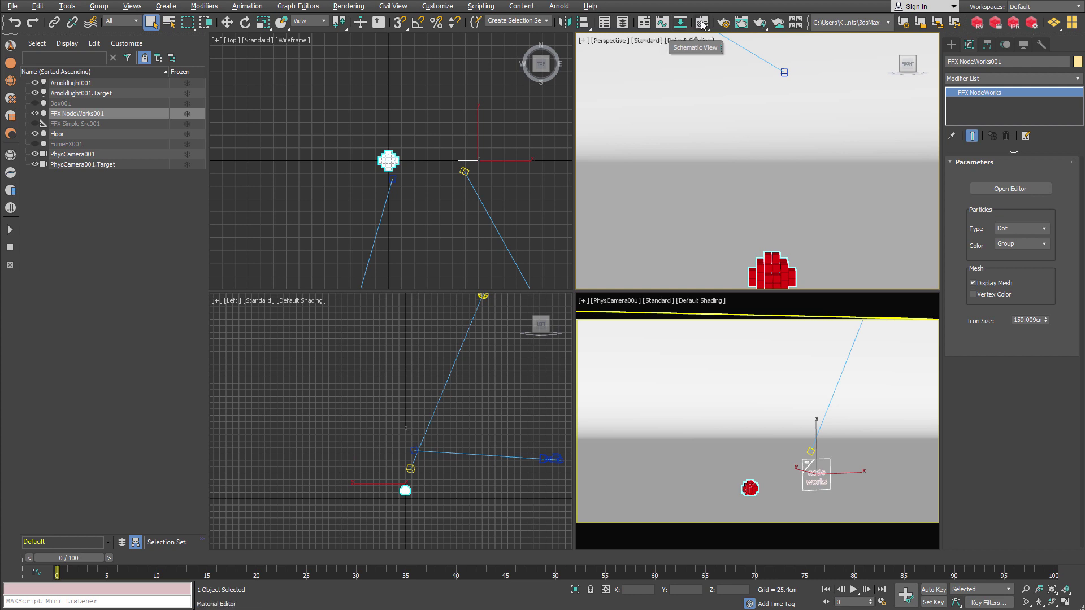
drag(702, 23, 702, 57)
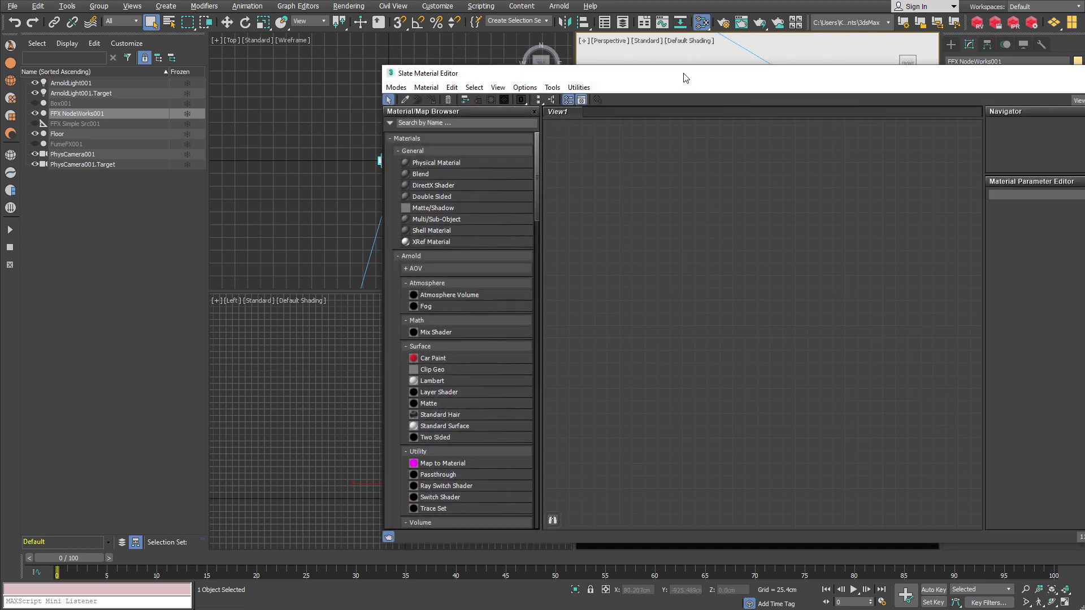
drag(684, 75, 529, 49)
click(340, 99)
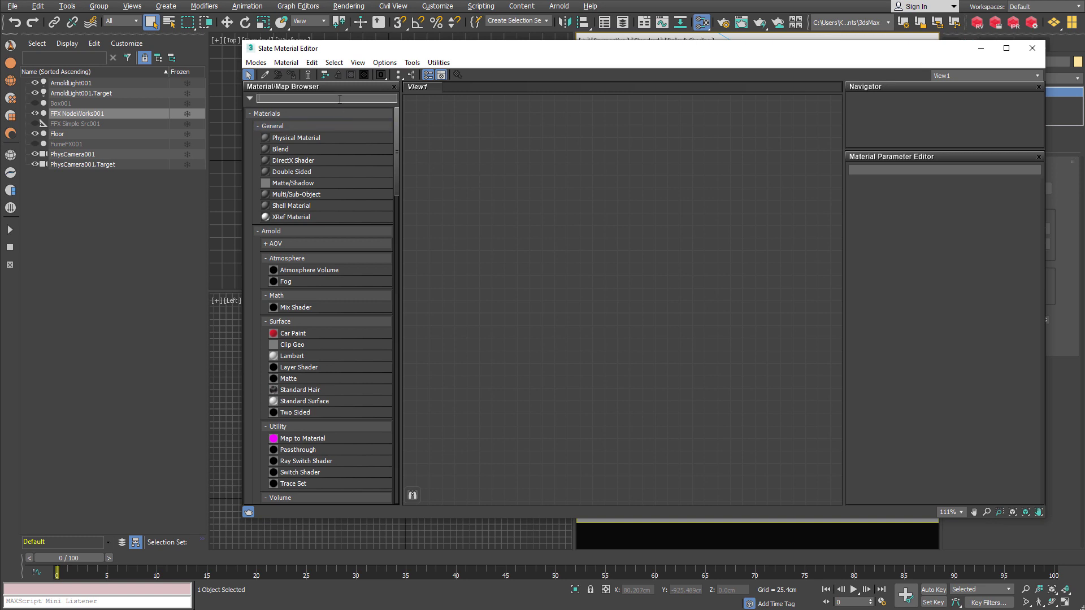
text(sta)
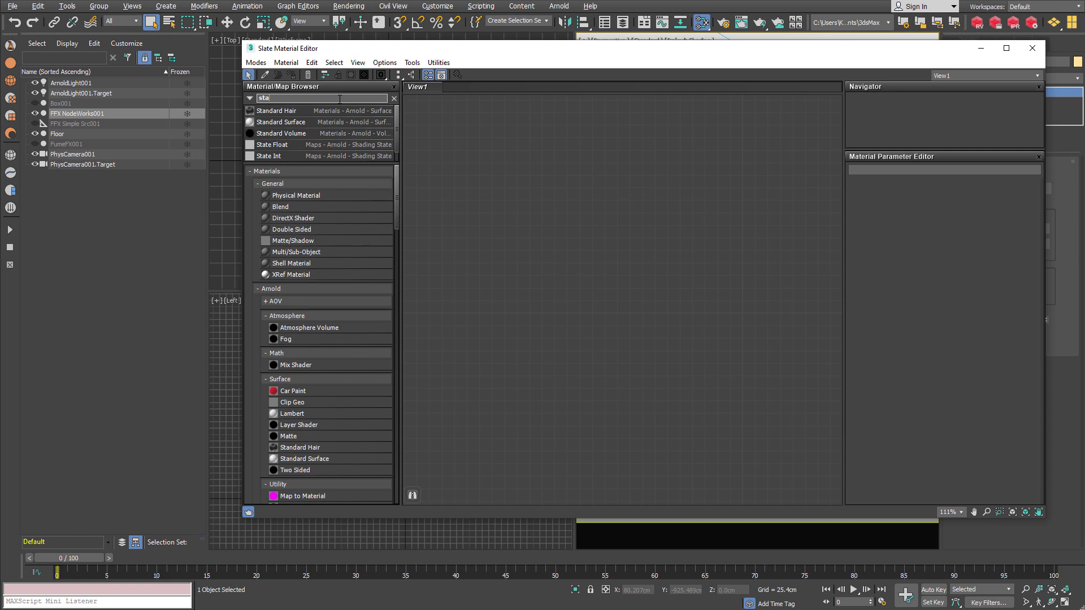
double_click(324, 122)
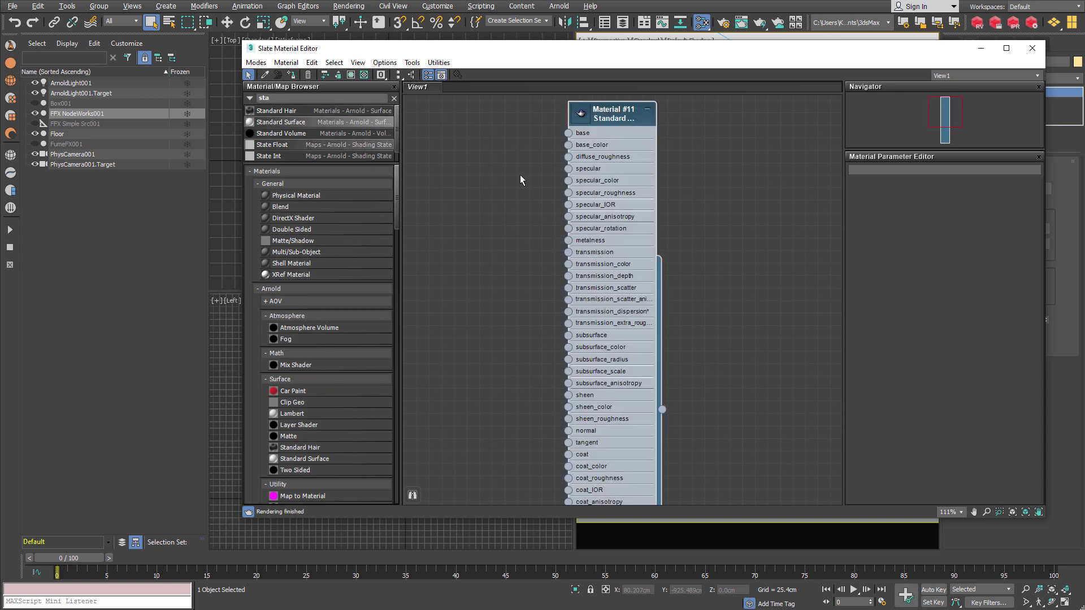
middle_drag(700, 300, 765, 288)
- Add an Arnold User Data RGB map to the left of the Standard Surface material
drag(333, 98, 229, 96)
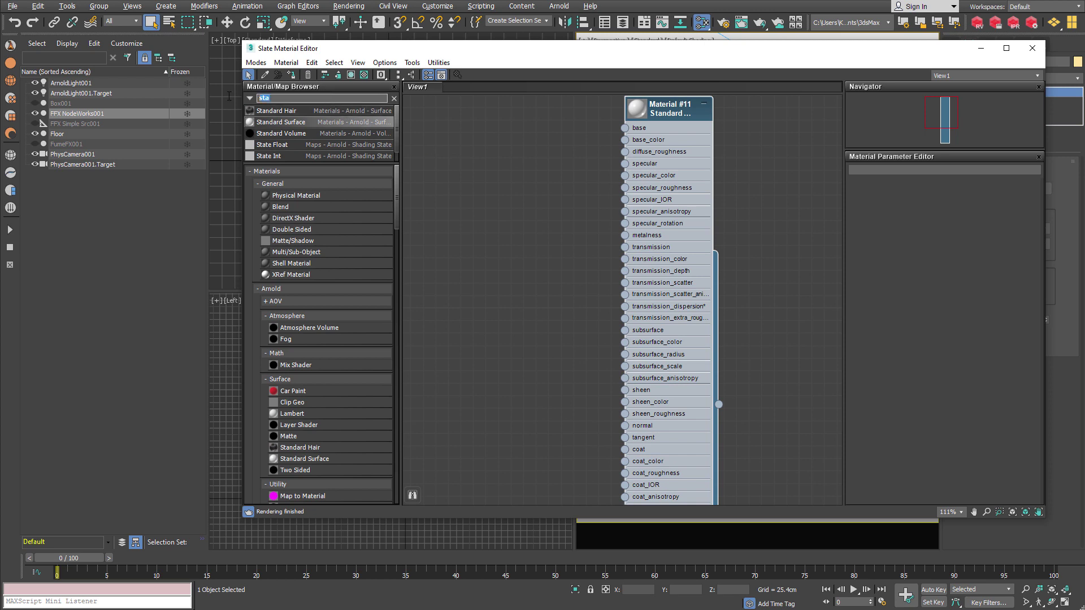
text(use)
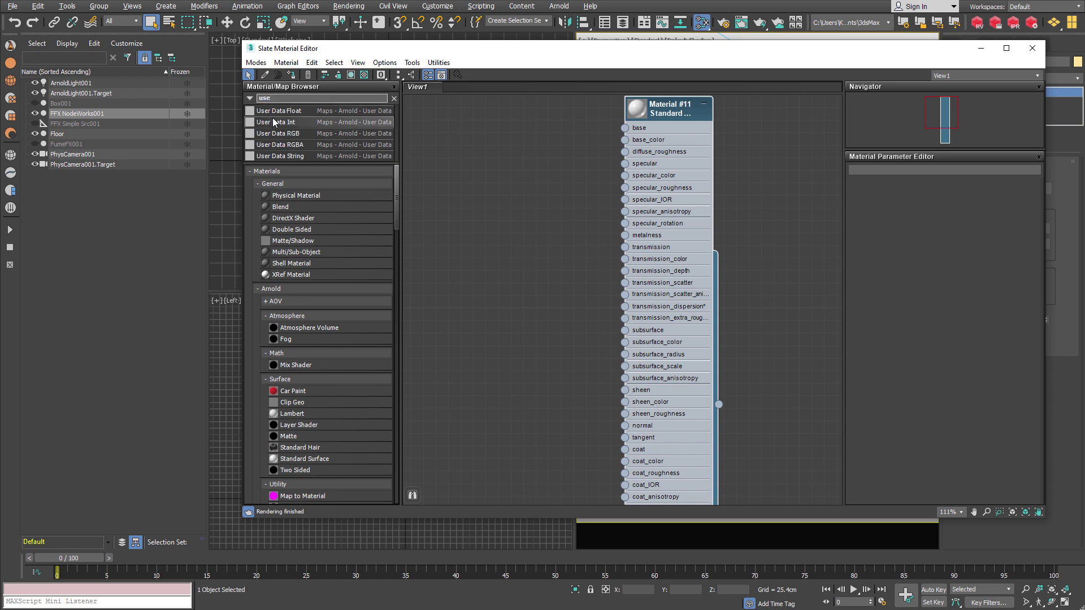
drag(398, 136, 465, 143)
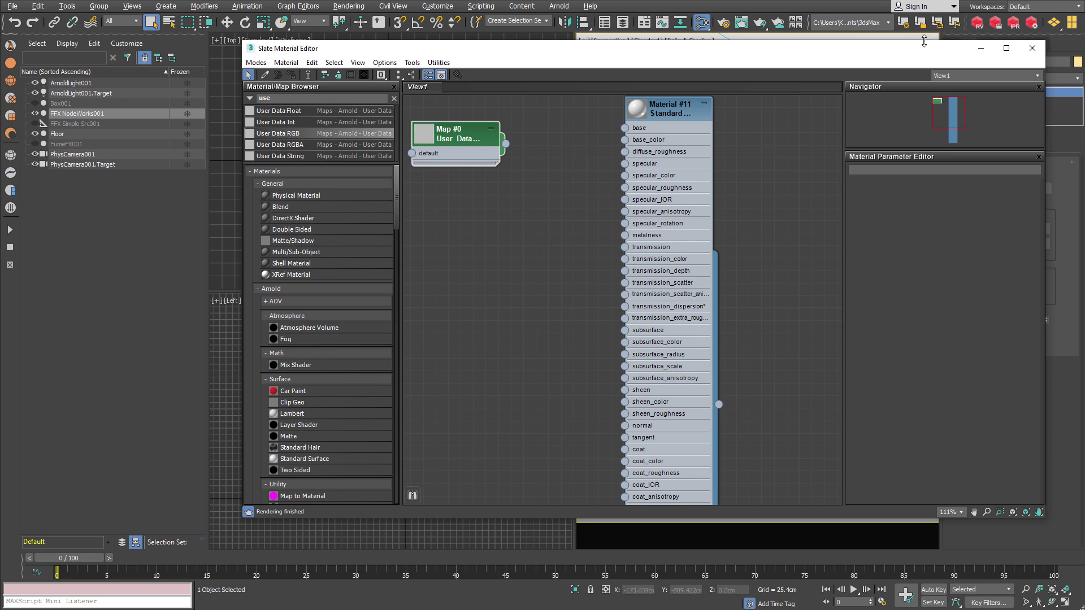
- Look up the mass and color user data names in the NodeWorks Arnold User Data Export settings
click(981, 48)
click(1010, 189)
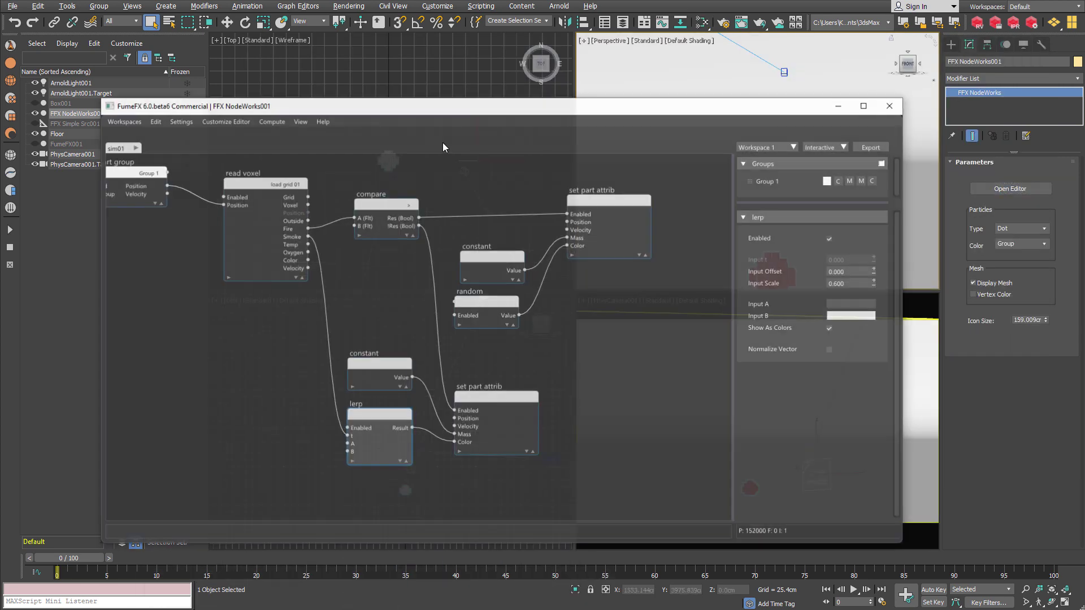
click(180, 121)
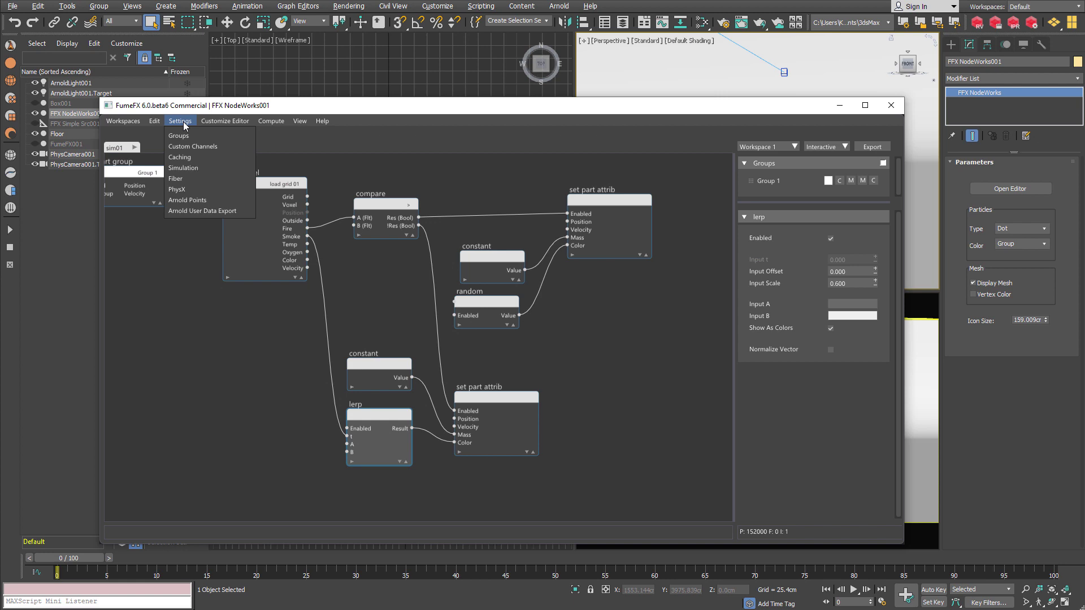
click(202, 210)
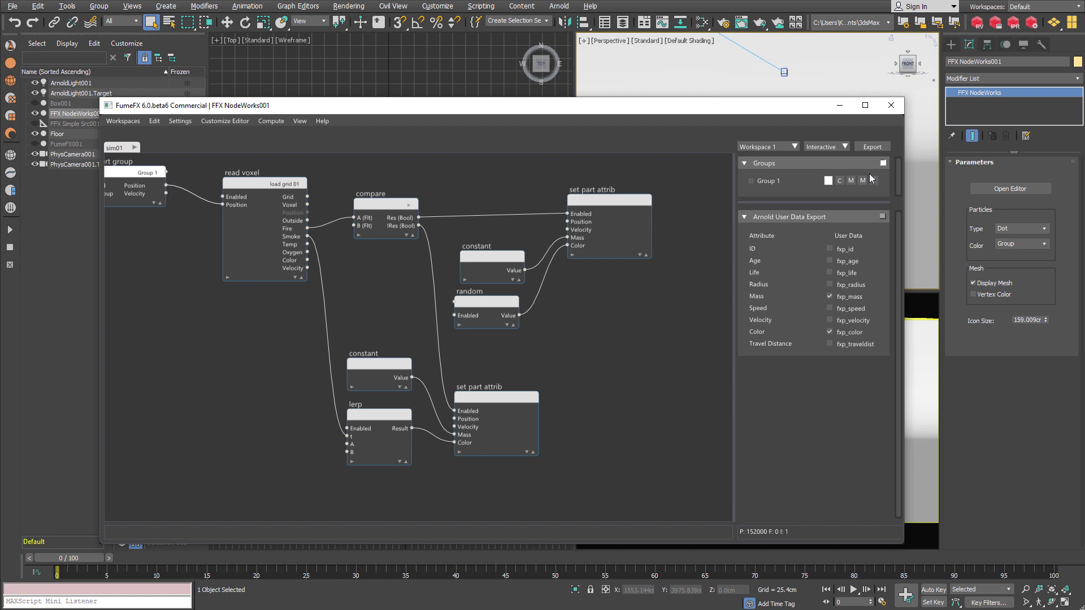
click(891, 105)
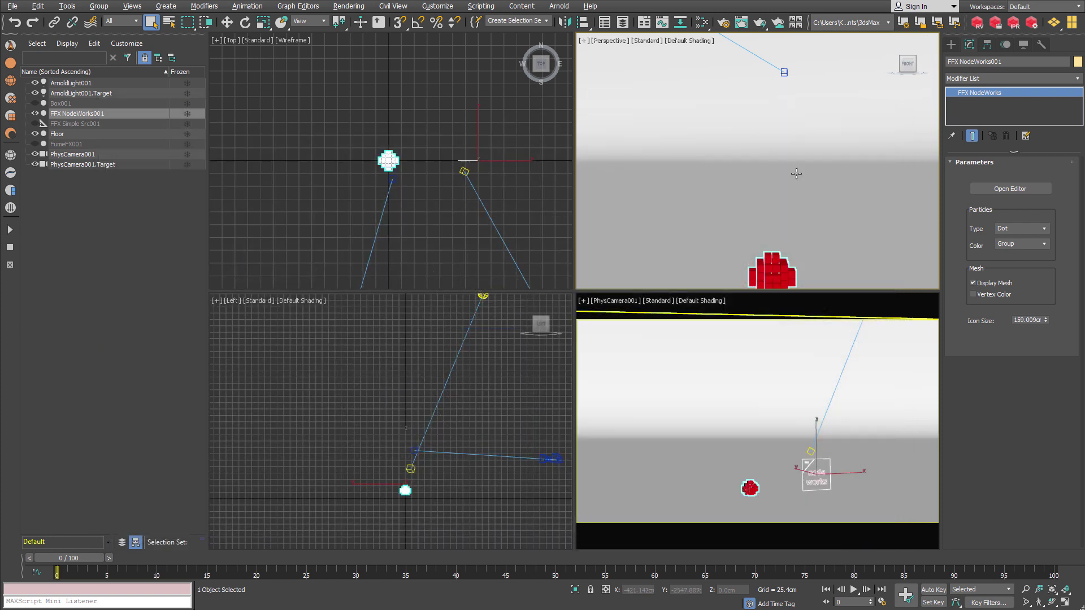
- Set the User Data RGB map's attribute to fxp_color and connect it to the material's base_color and emission_color
key(m)
double_click(450, 139)
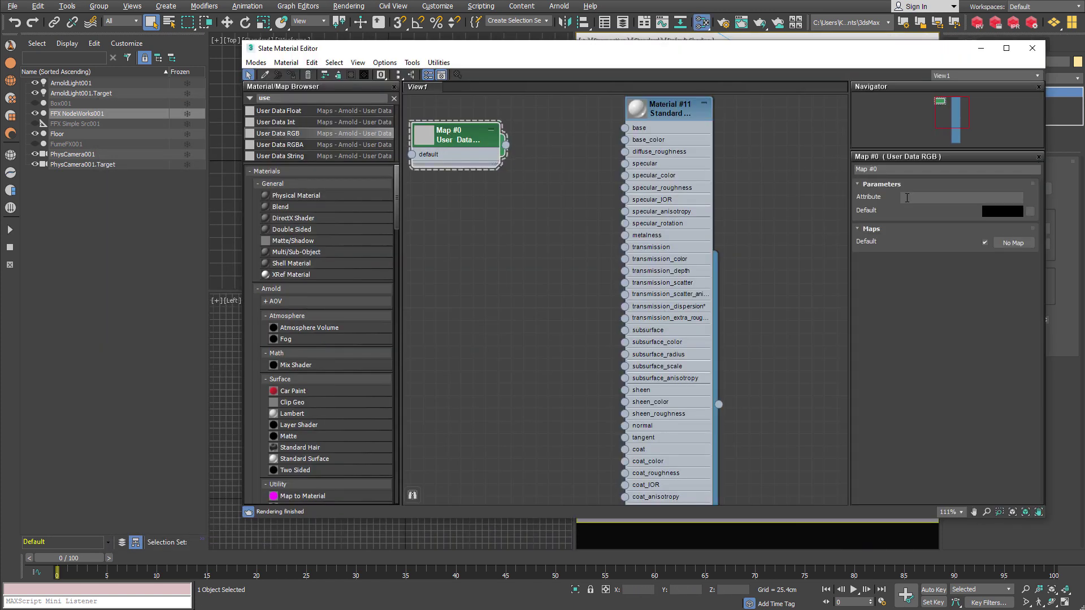
click(928, 199)
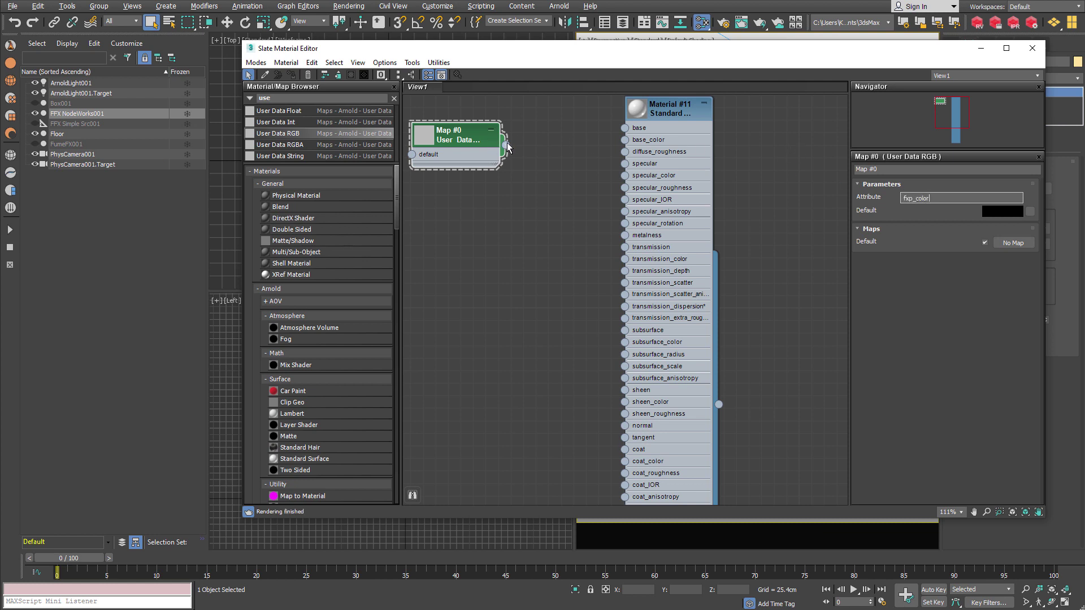
drag(505, 145, 625, 140)
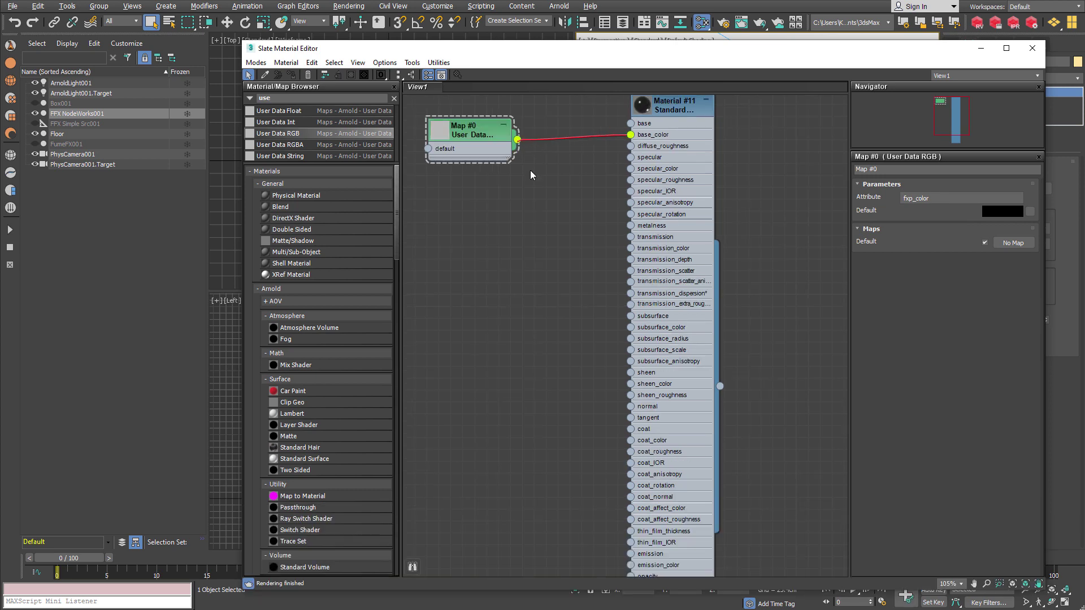
drag(517, 139, 631, 567)
- Add a User Data Float map below the RGB map and set its attribute to fxp_mass
double_click(262, 99)
click(276, 109)
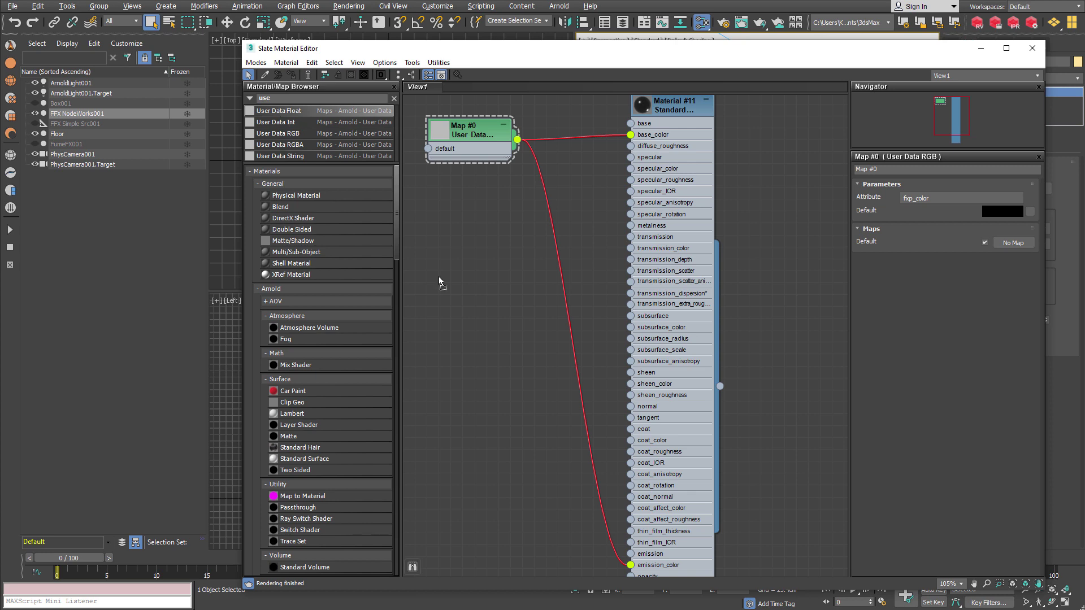
drag(445, 350, 444, 352)
click(445, 357)
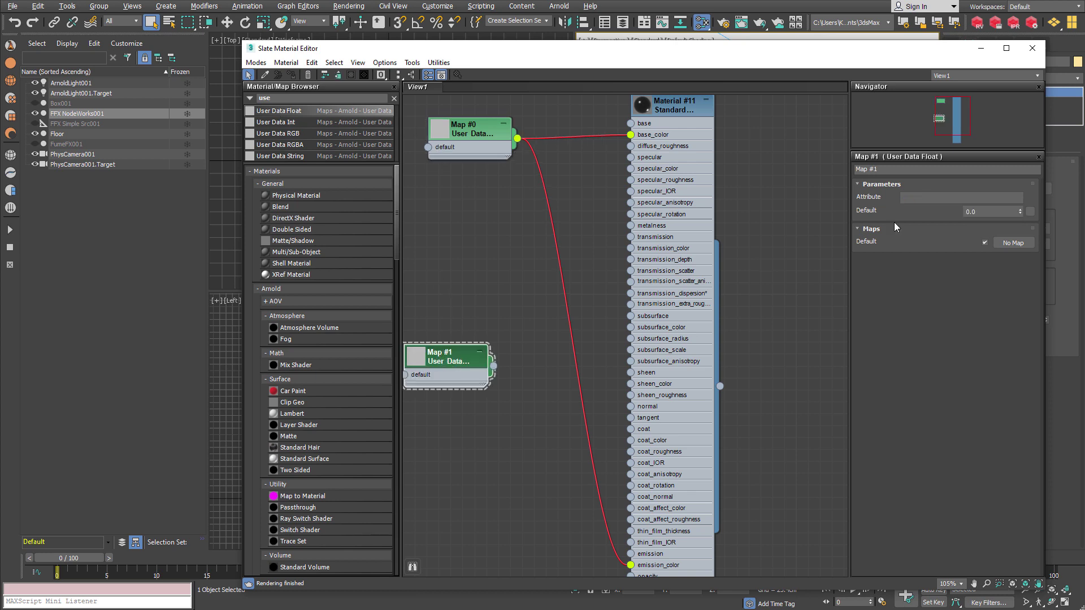
click(937, 199)
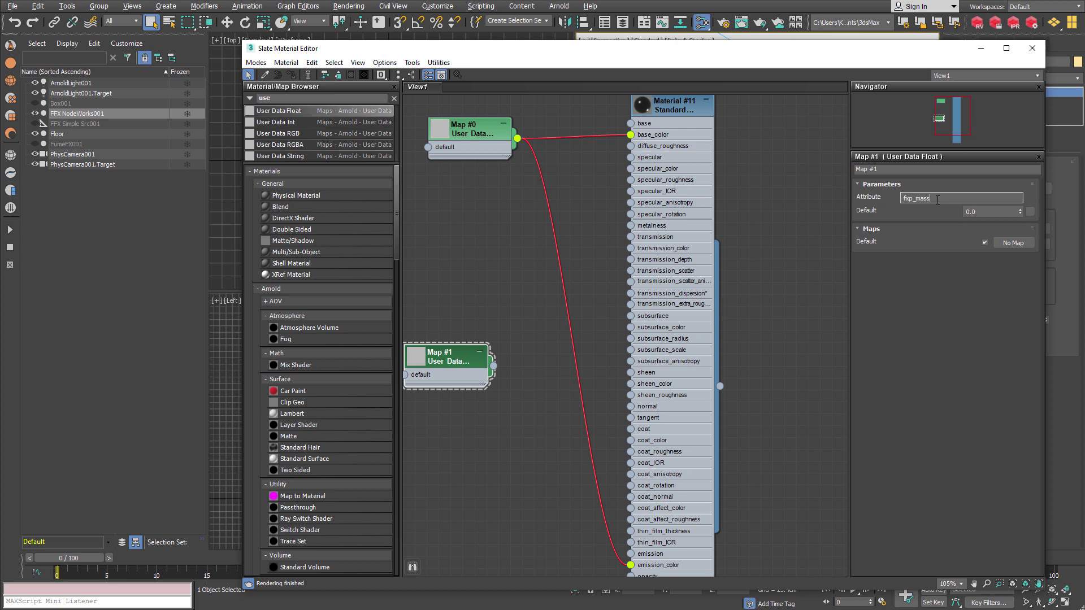
- Add an OSL float Multiply map beside the User Data Float map and connect the float map to input A
middle_drag(484, 365, 552, 340)
drag(552, 341, 541, 352)
drag(308, 98, 230, 96)
text(multi)
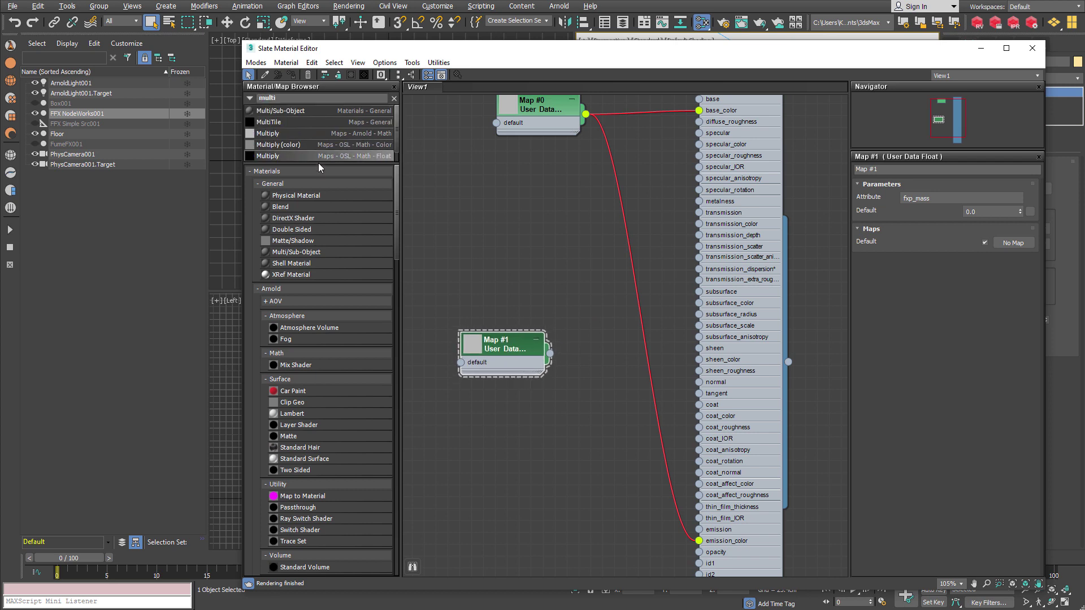
drag(319, 167, 593, 370)
drag(518, 349, 557, 386)
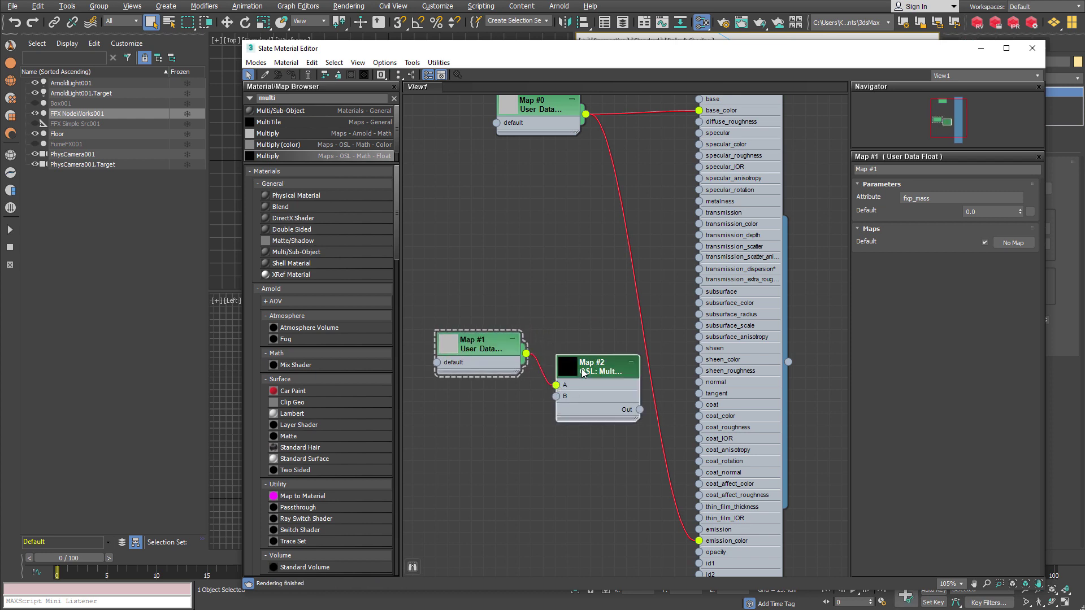
- Set the Multiply map's B value to 1.0 and connect its Out to the material's emission input
double_click(599, 373)
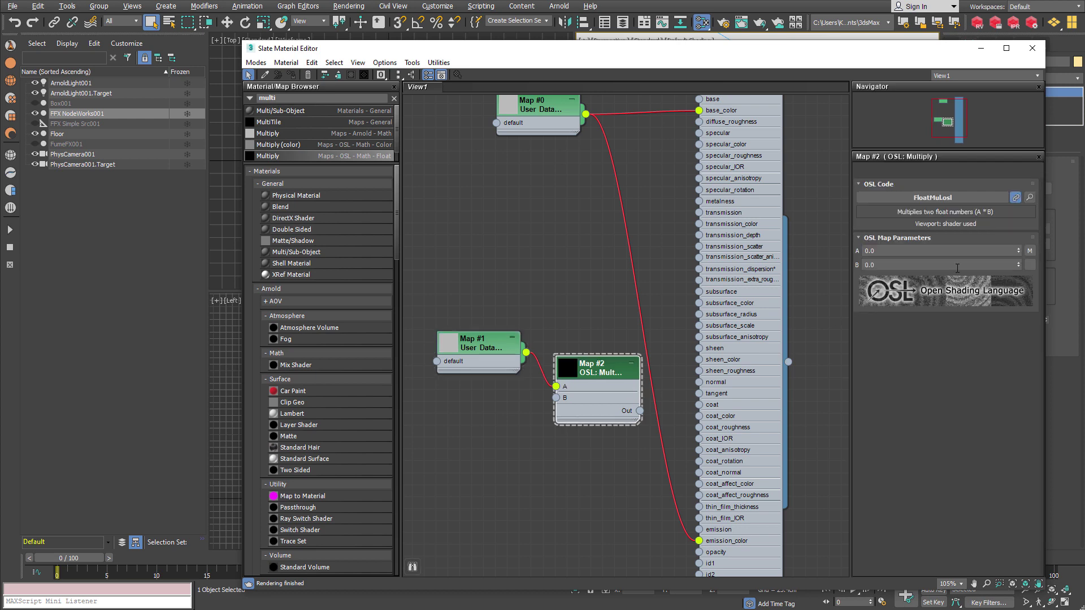
click(940, 263)
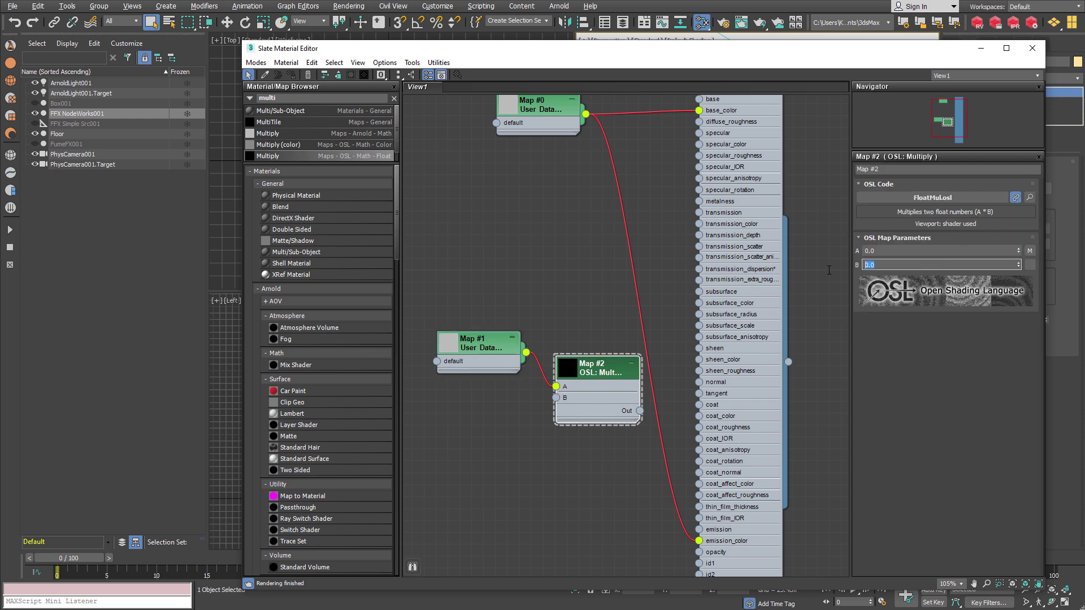
text(1)
key(Return)
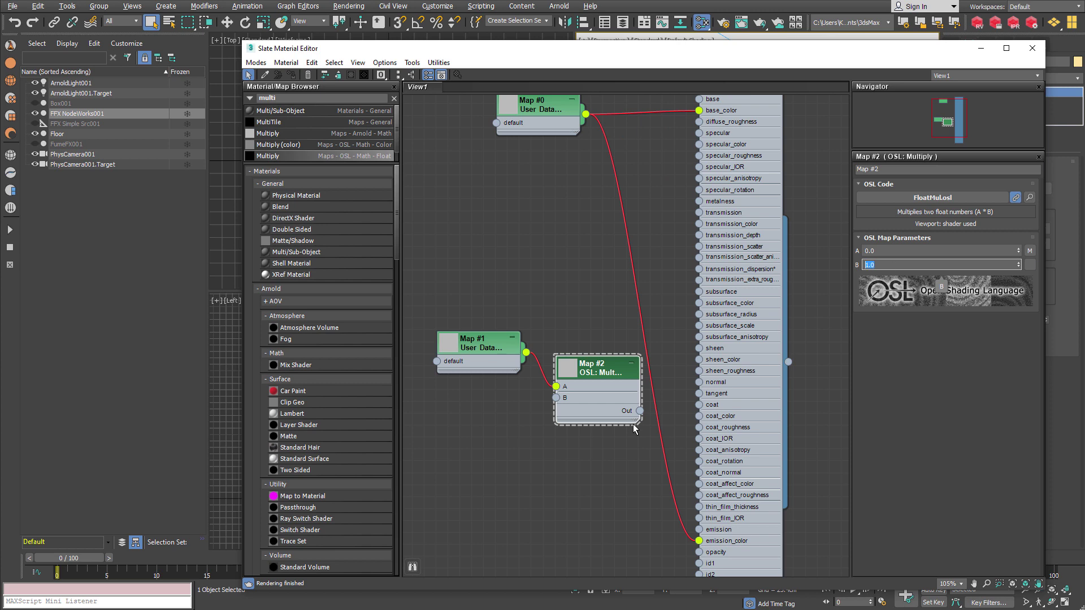
drag(640, 411, 701, 531)
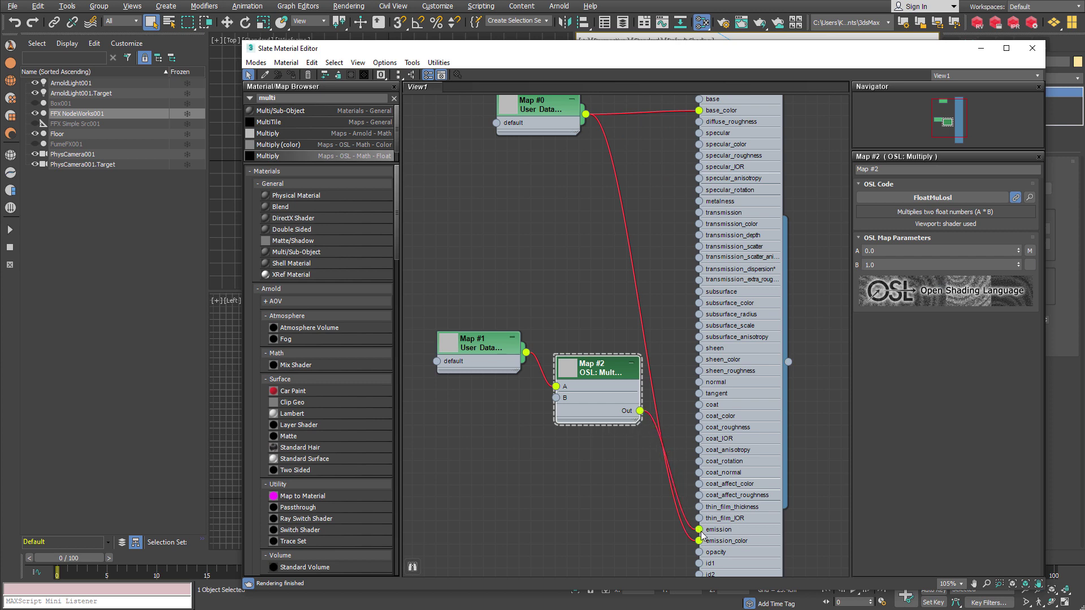
- Assign the Standard Surface material to the NodeWorks box mesh and render the camera view in Arnold RenderView
drag(884, 55, 537, 43)
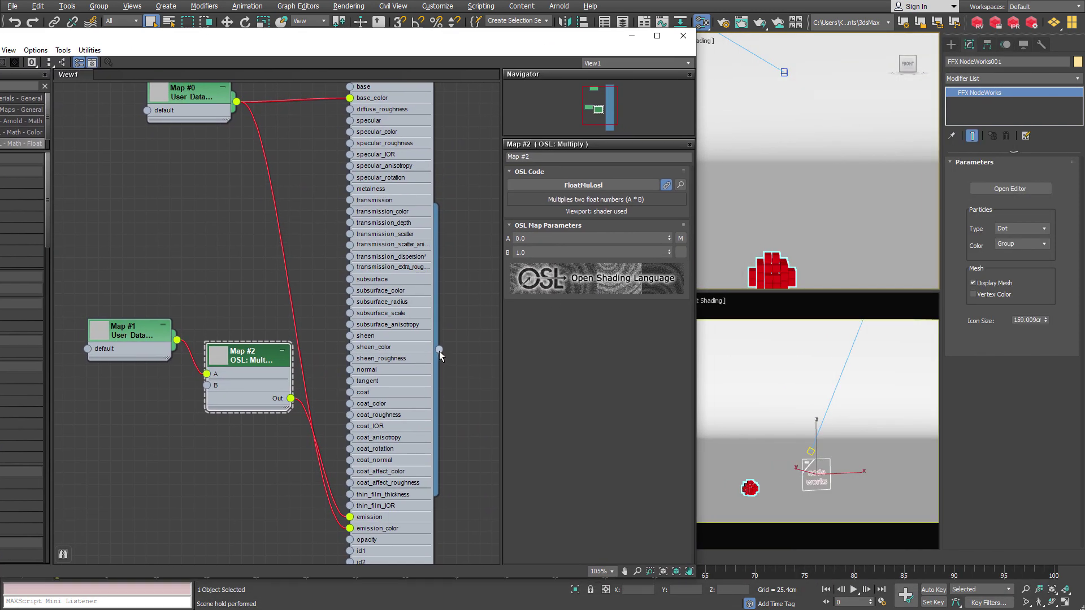
drag(439, 351, 750, 491)
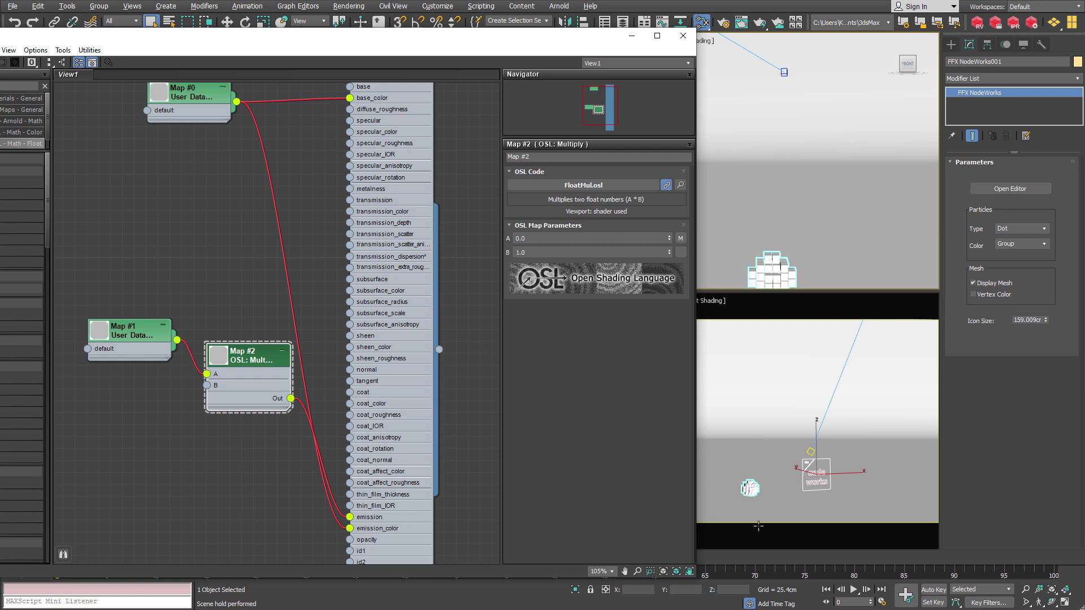
click(683, 36)
click(559, 7)
click(586, 26)
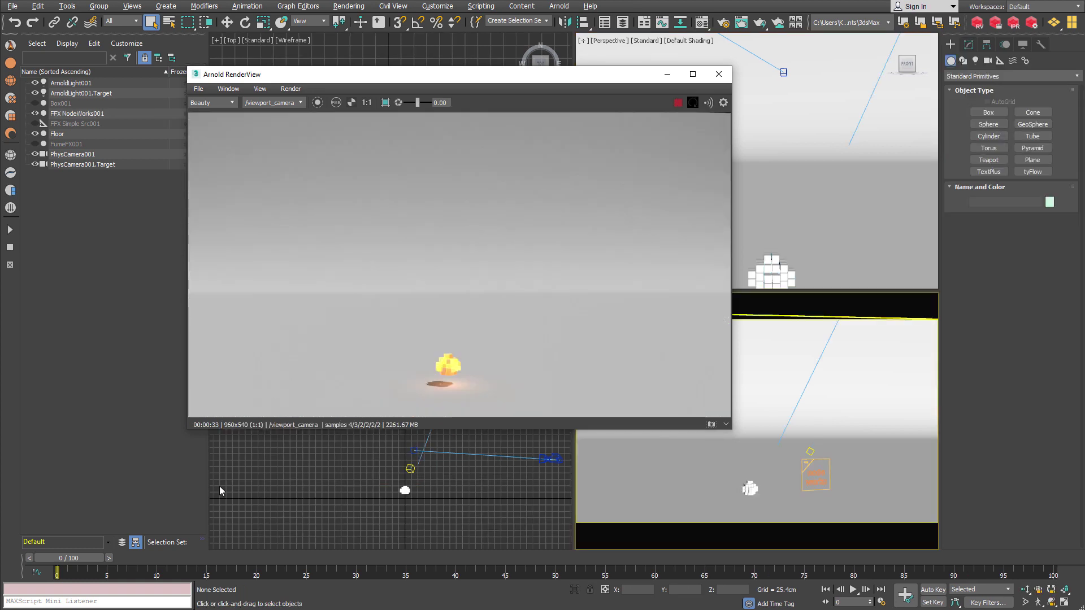
- Move the timeline to frame 51 and preview the voxelized plume in Arnold RenderView
click(260, 565)
click(577, 558)
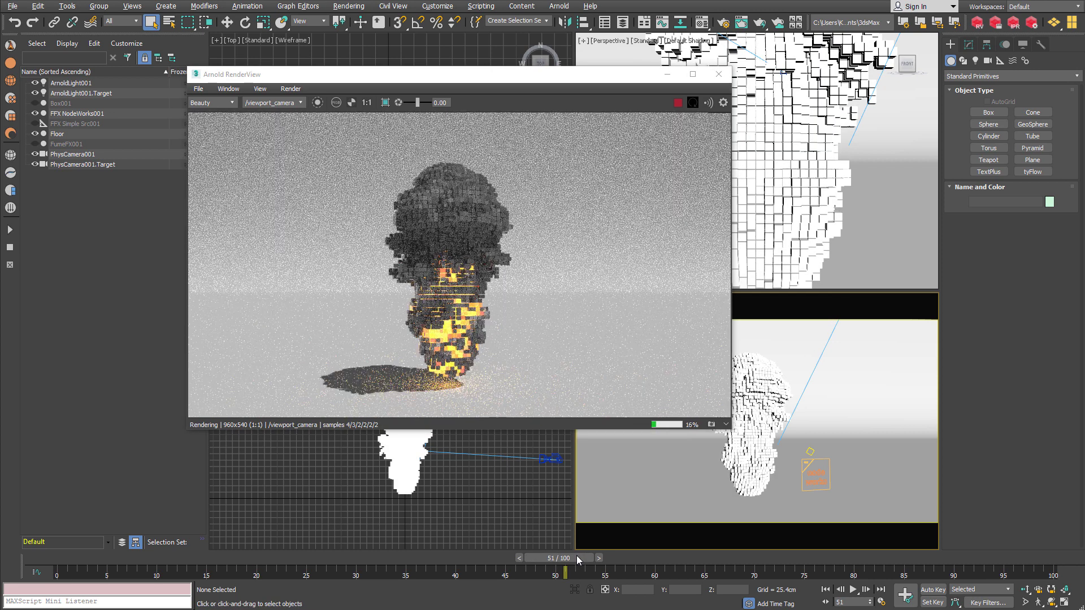
- Open the FFX NodeWorks001 node editor, set the caching path to T:\FumeFX Caches\tt.nxd and export the simulation range
click(88, 114)
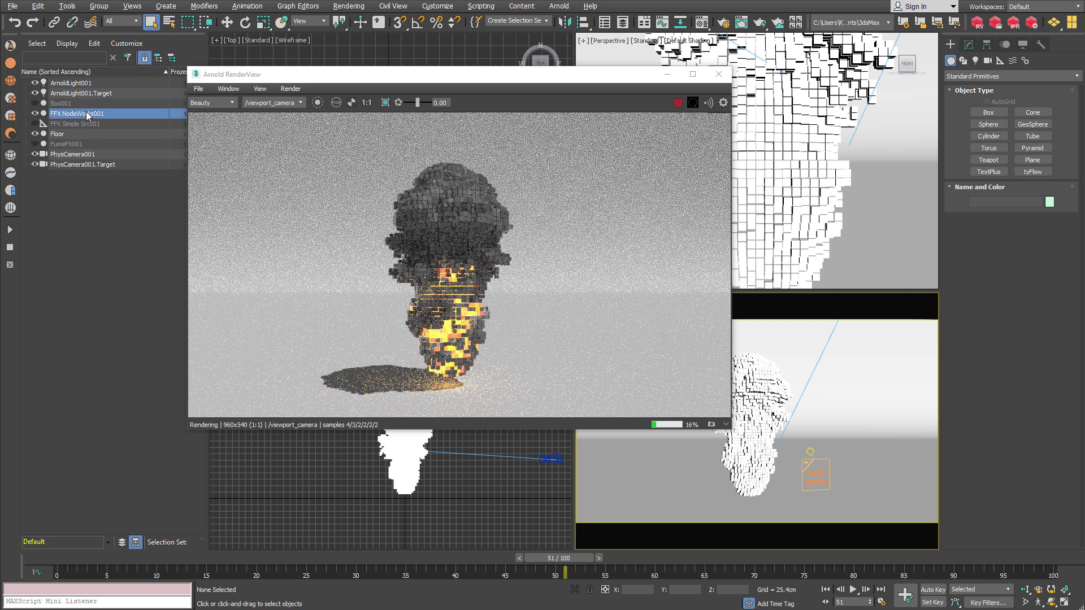
click(967, 44)
click(998, 188)
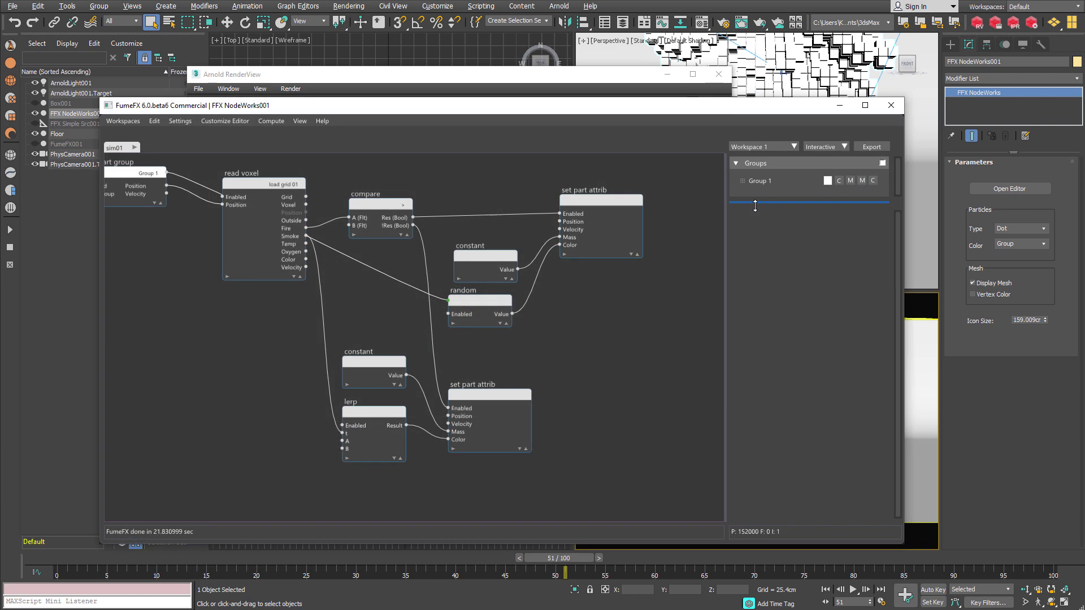
click(785, 146)
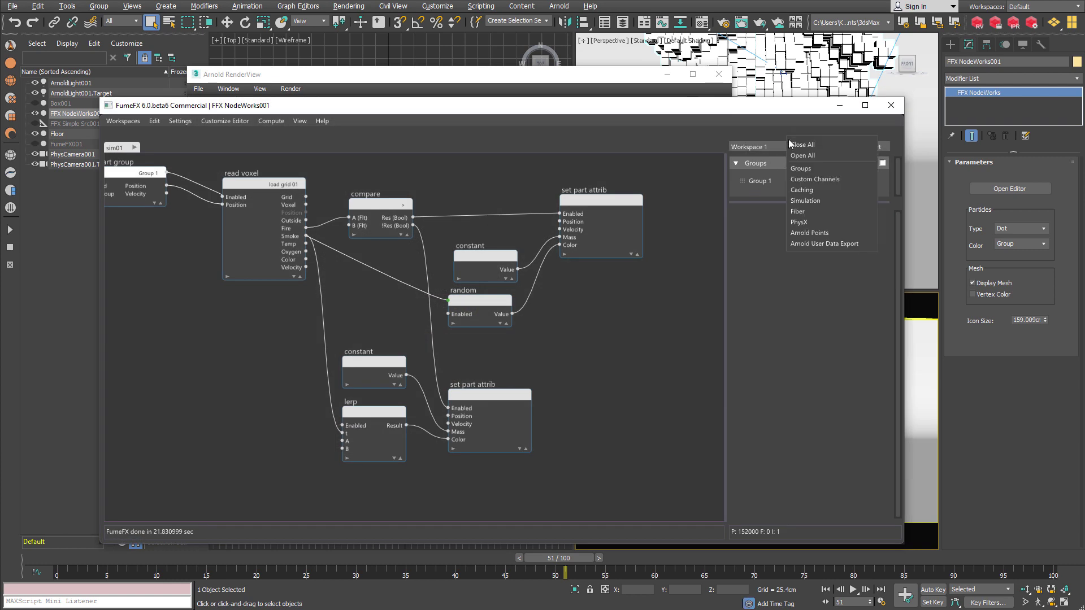
click(803, 189)
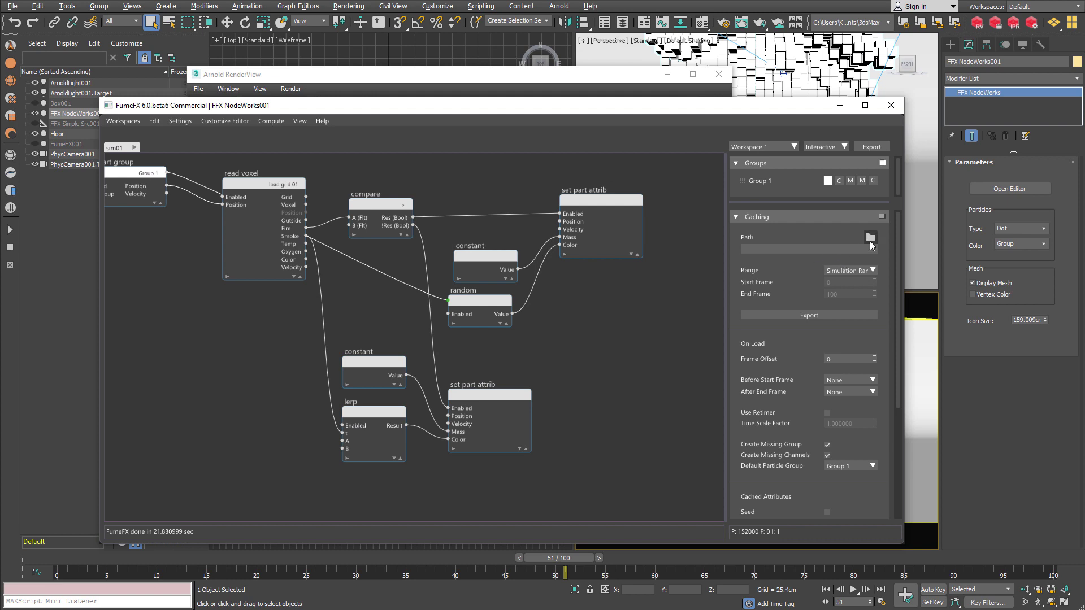
click(870, 237)
click(809, 314)
- Try the Cache playback mode for the workspace and return it to Interactive
click(831, 148)
click(822, 183)
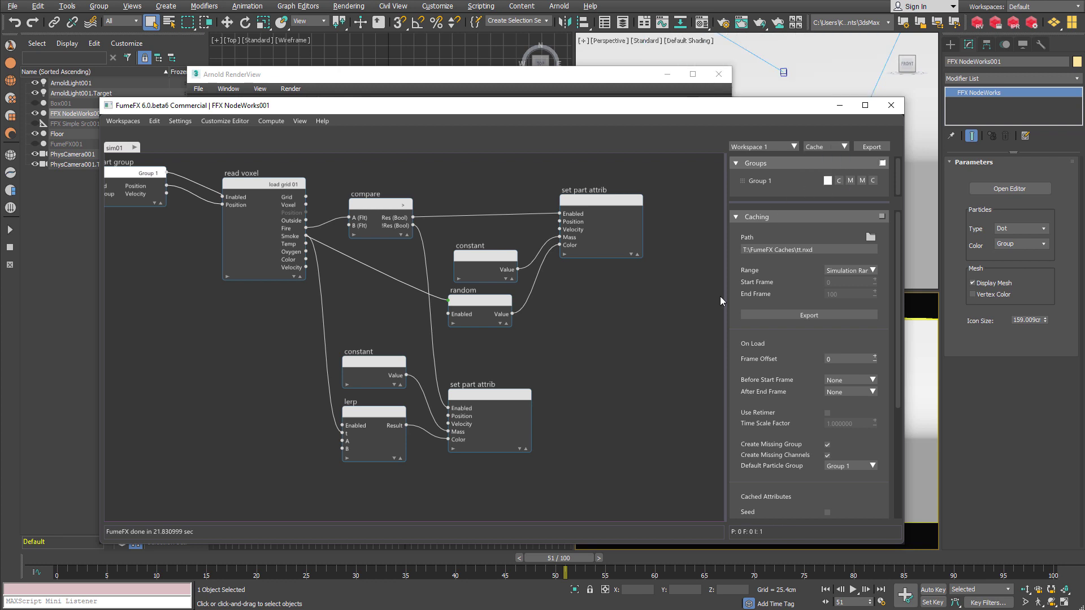
click(845, 147)
click(834, 174)
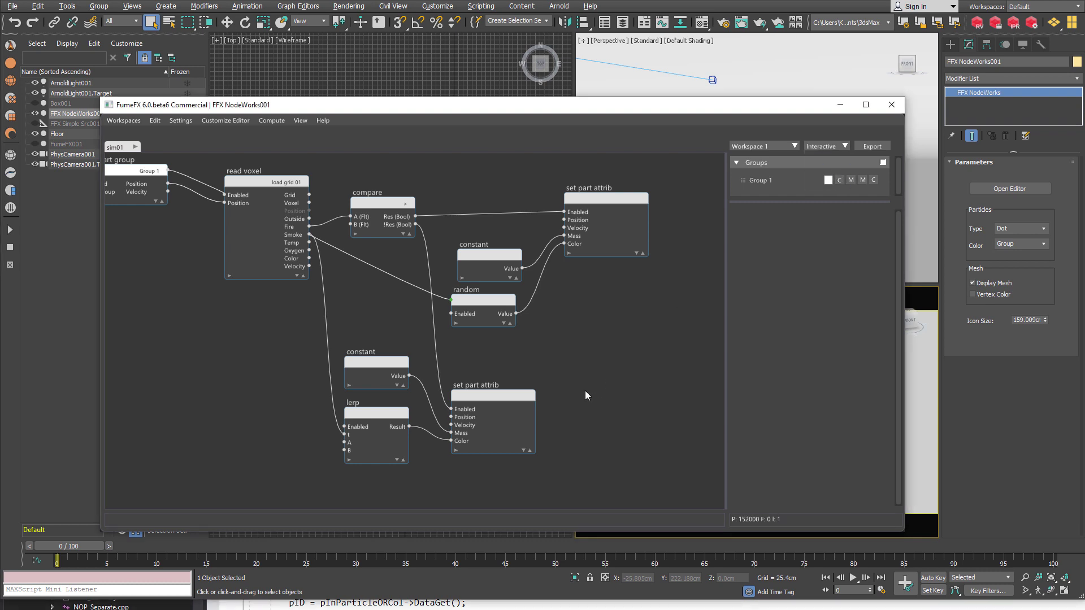
- Add a Remap node below the lerp node, fed by the read voxel node's Smoke output
middle_drag(585, 391, 598, 309)
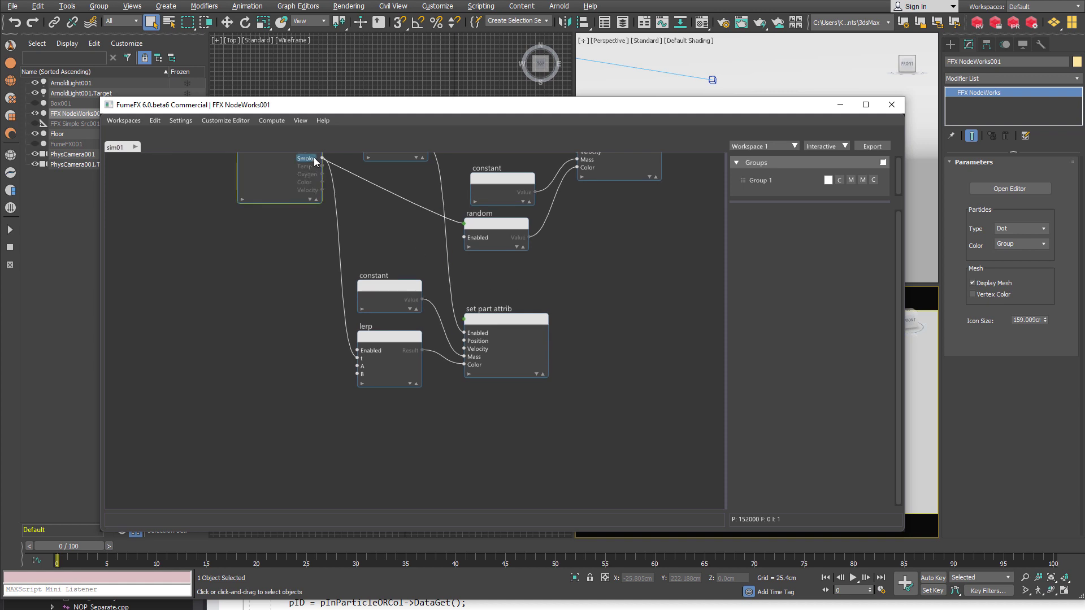
drag(322, 166, 364, 449)
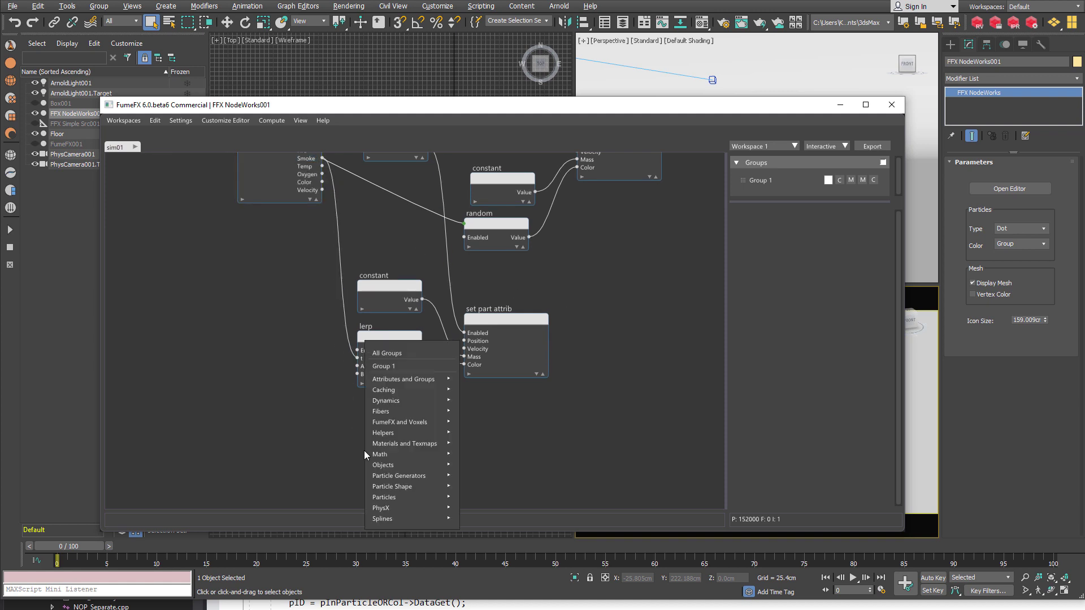
text(rem)
key(Down)
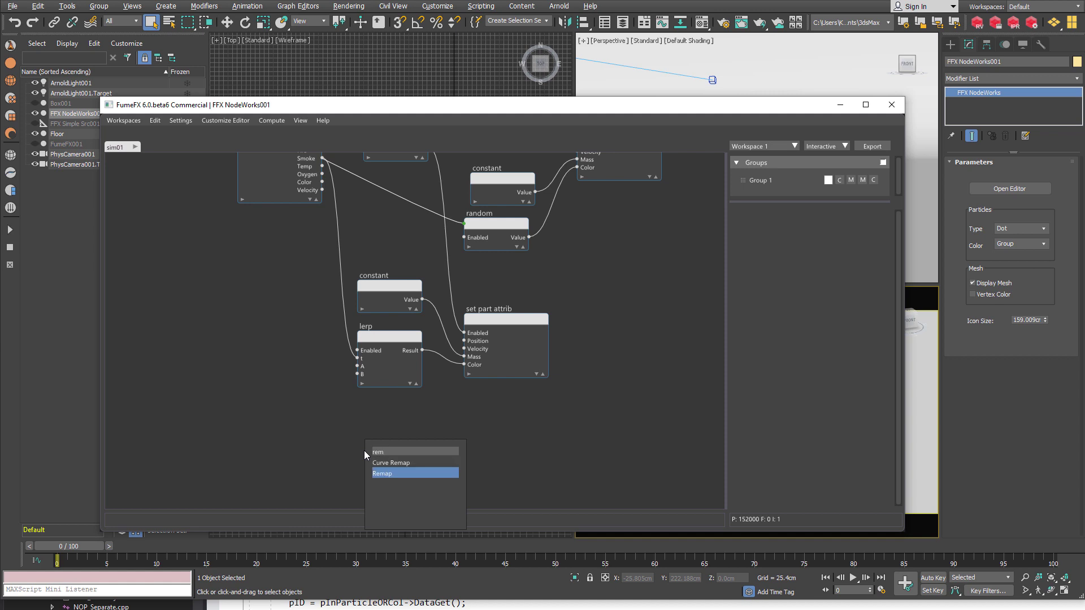
key(Return)
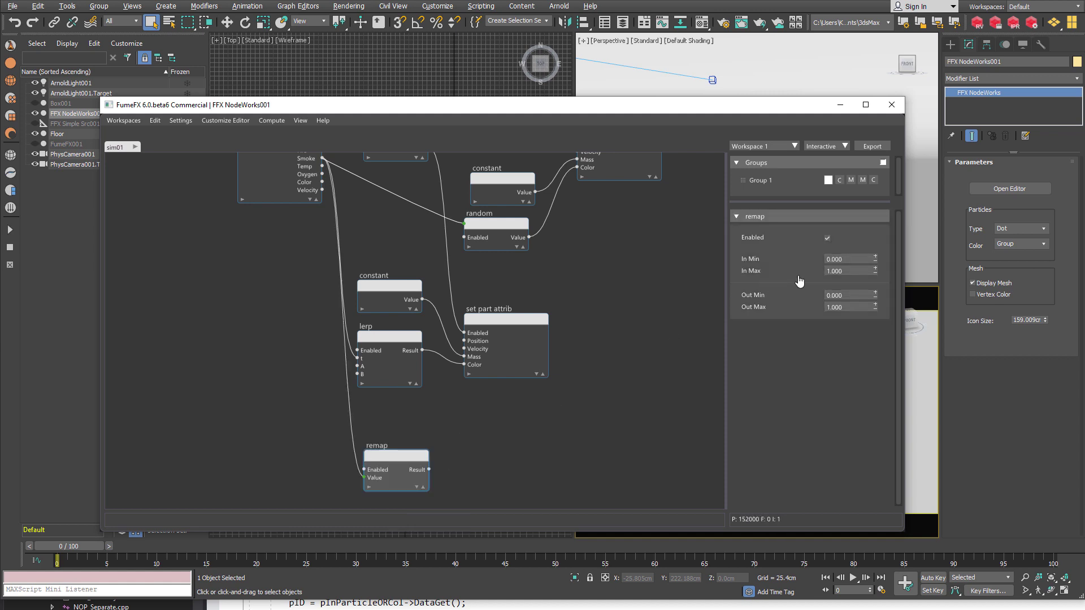
- Set the remap node's In Min to 0.001 and In Max to 0.1
click(858, 258)
key(Tab)
text(0.1)
key(Tab)
key(Tab)
key(shift+Tab)
- Connect the remap Result to the lower set part attrib node's Scale, and set Out Min to 1 and Out Max to 2.25
drag(428, 469, 475, 388)
click(416, 455)
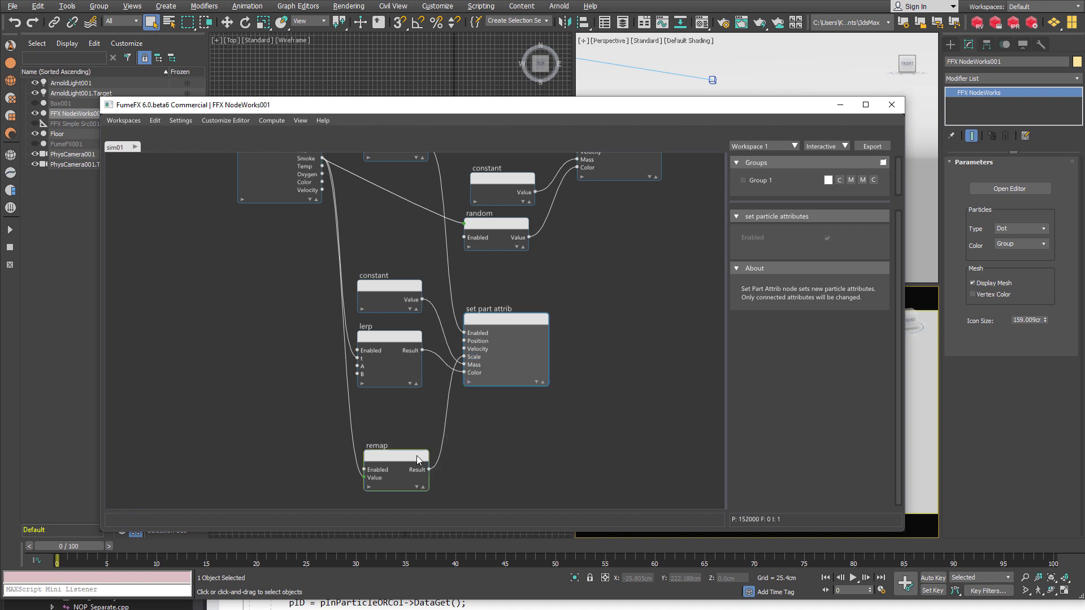
click(833, 295)
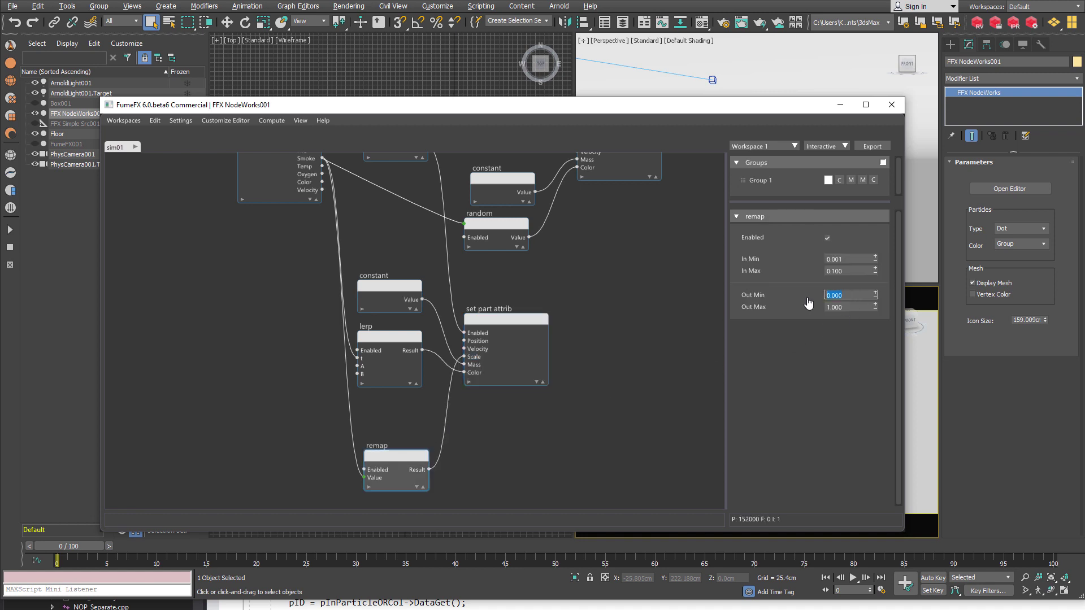
text(1)
key(Tab)
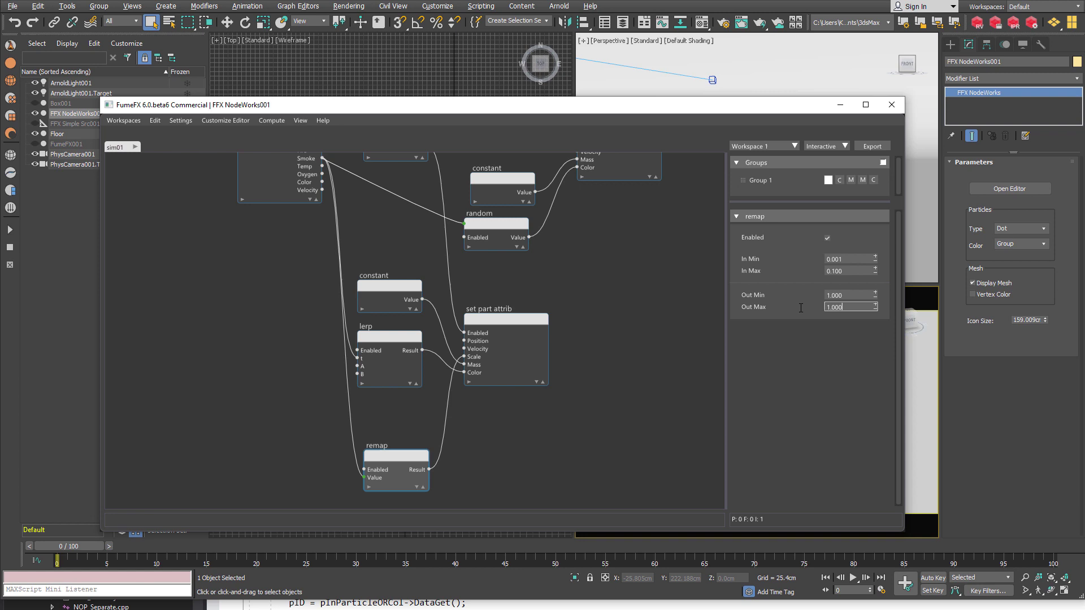
text(2.25)
key(Return)
- Examine the simple shape node's scale and the voxelized gen node's voxel size
scroll(614, 418, up, 10)
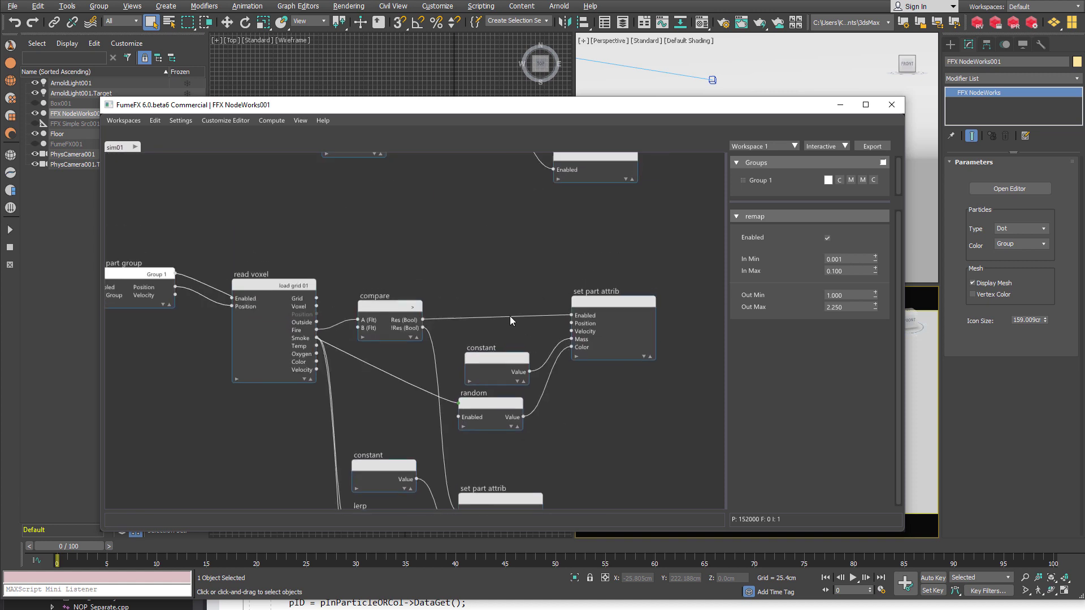
scroll(439, 293, up, 6)
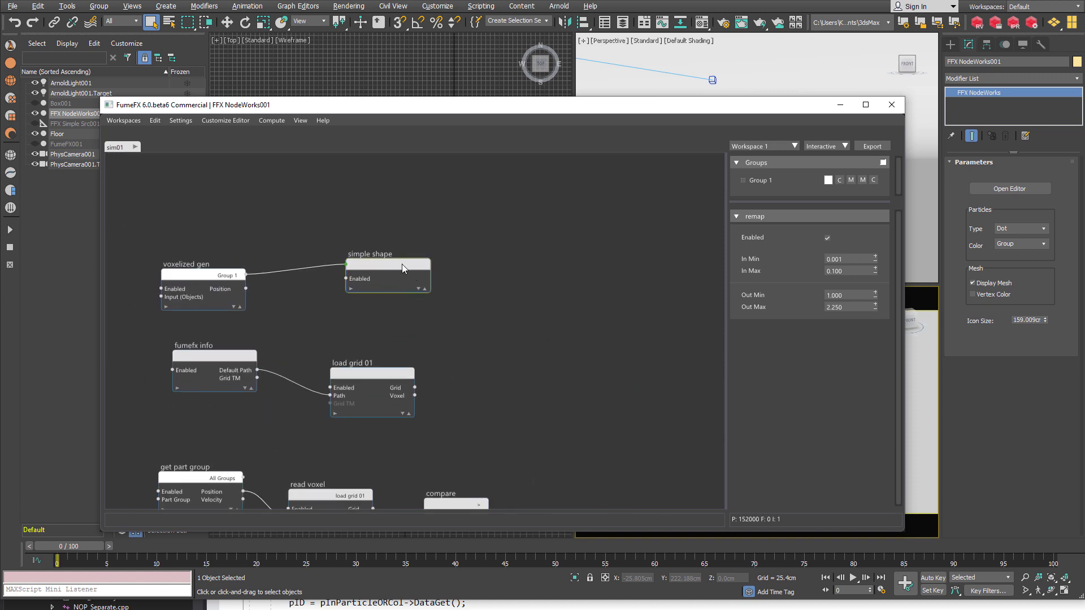
click(401, 265)
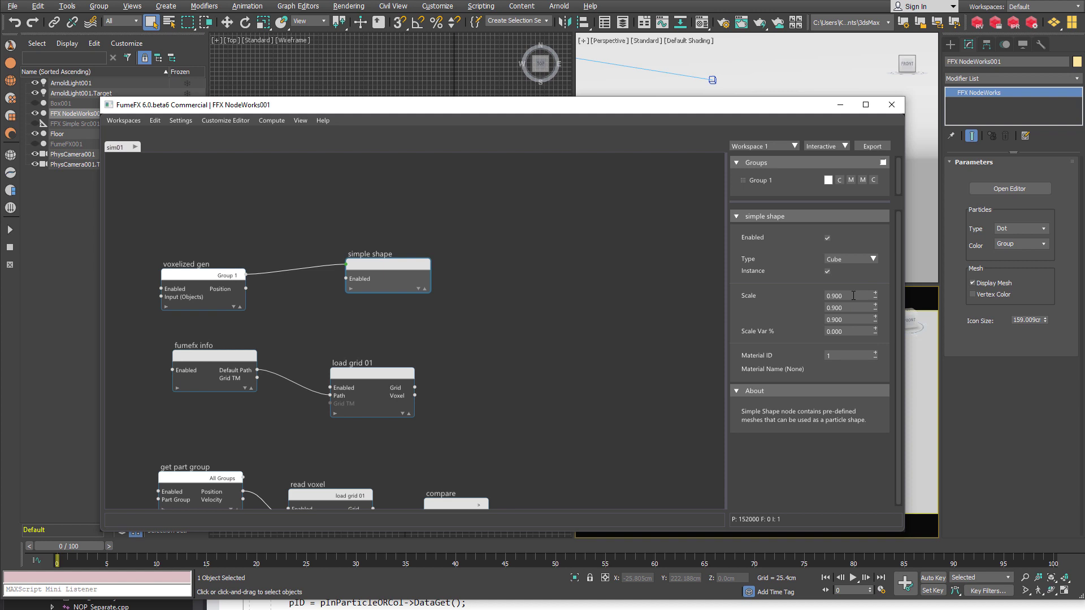
click(214, 286)
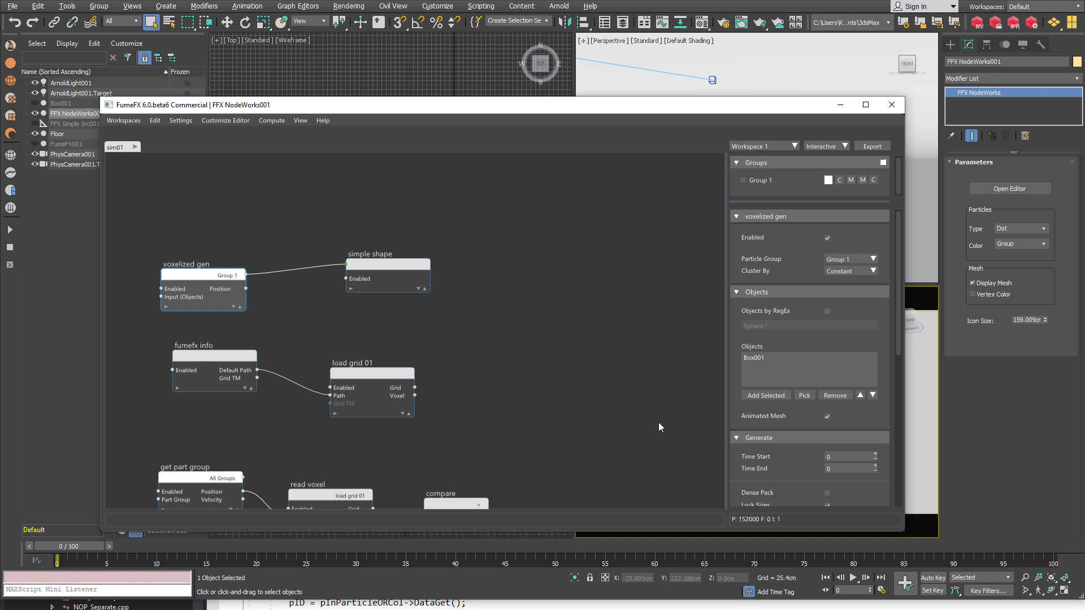
scroll(816, 455, down, 3)
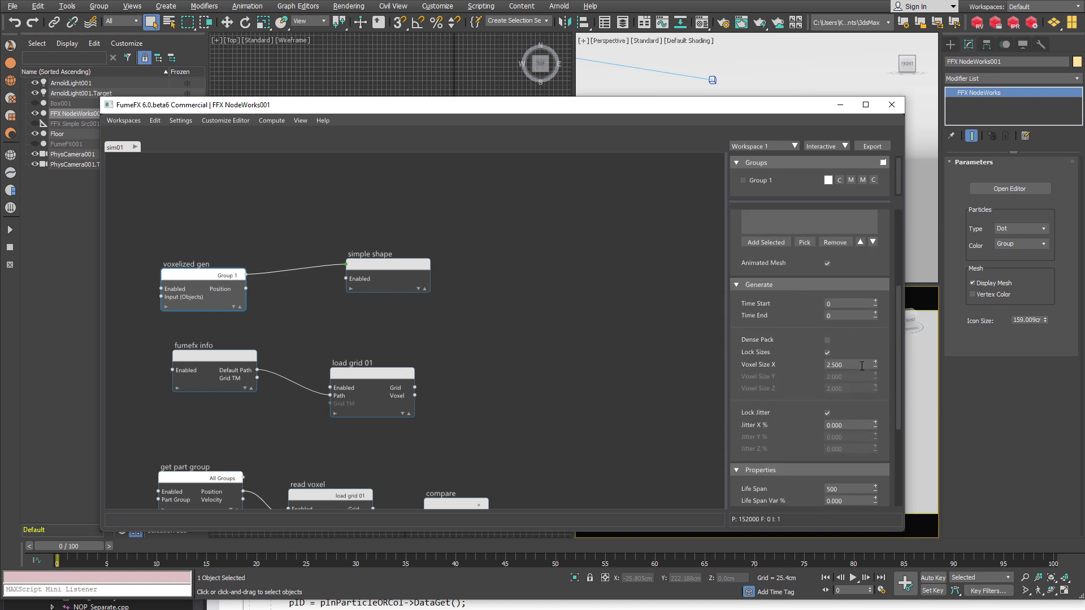
double_click(859, 365)
key(alt+Tab)
click(585, 296)
- Move the remap node up directly beneath the lerp node and review its output range
scroll(571, 301, down, 10)
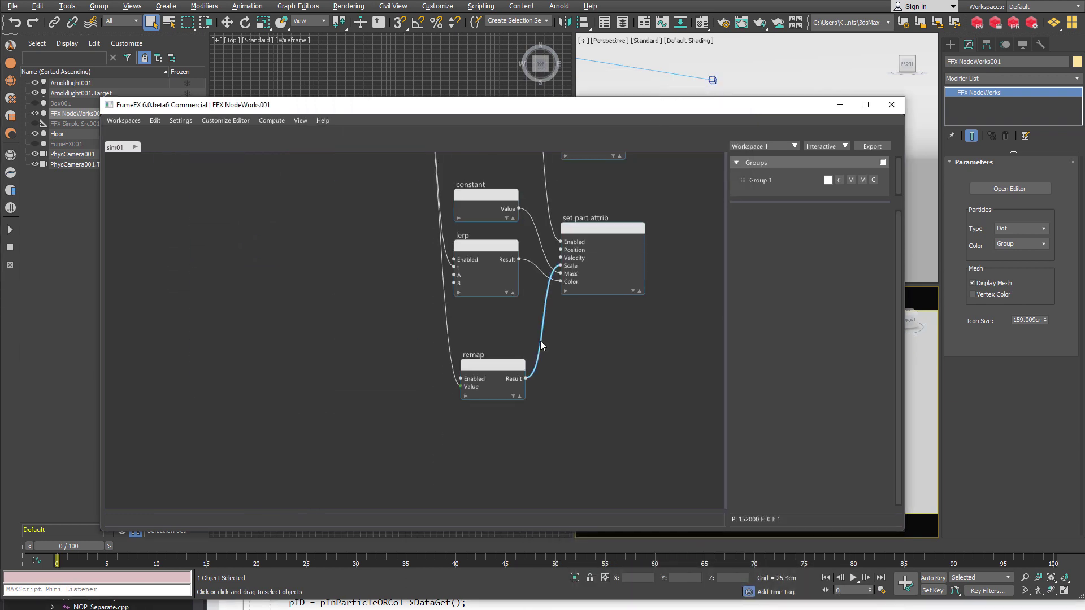
drag(492, 365, 486, 335)
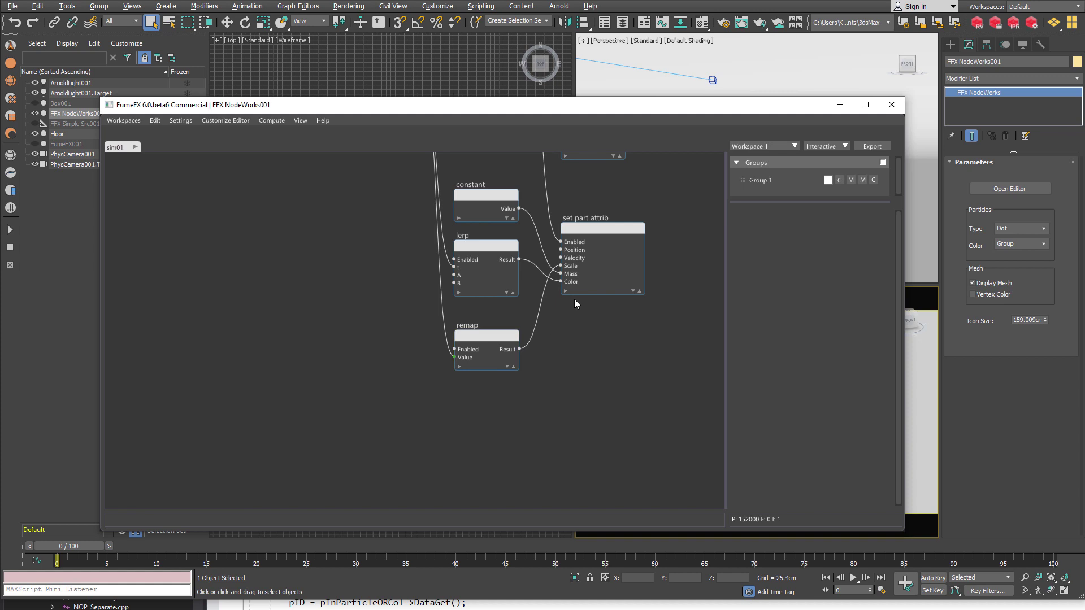
click(501, 337)
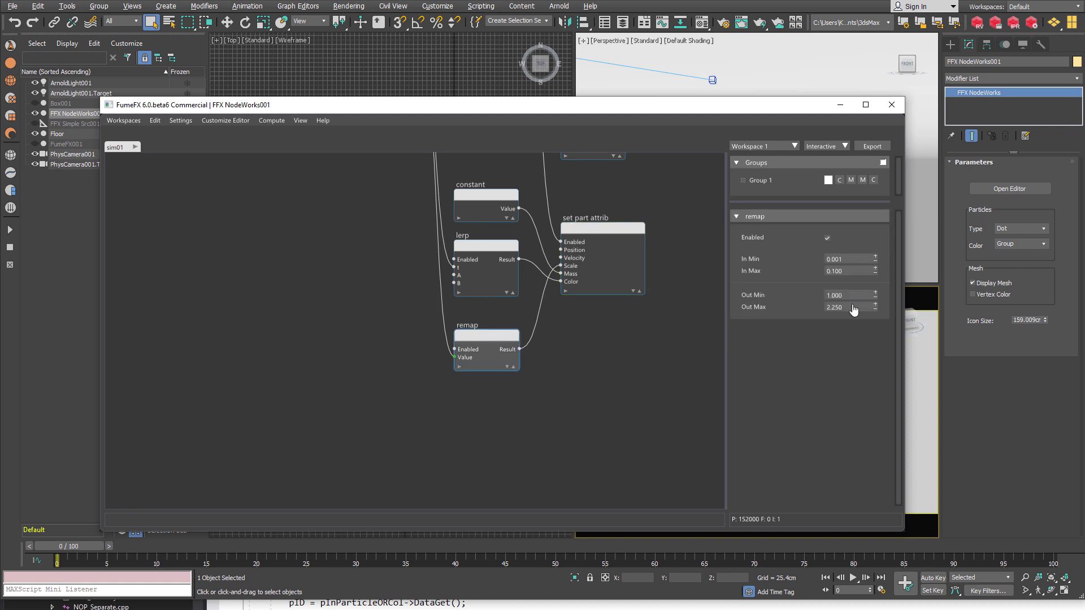
- Add a Constant node above the existing constant that feeds the upper set part attrib node
scroll(666, 215, up, 5)
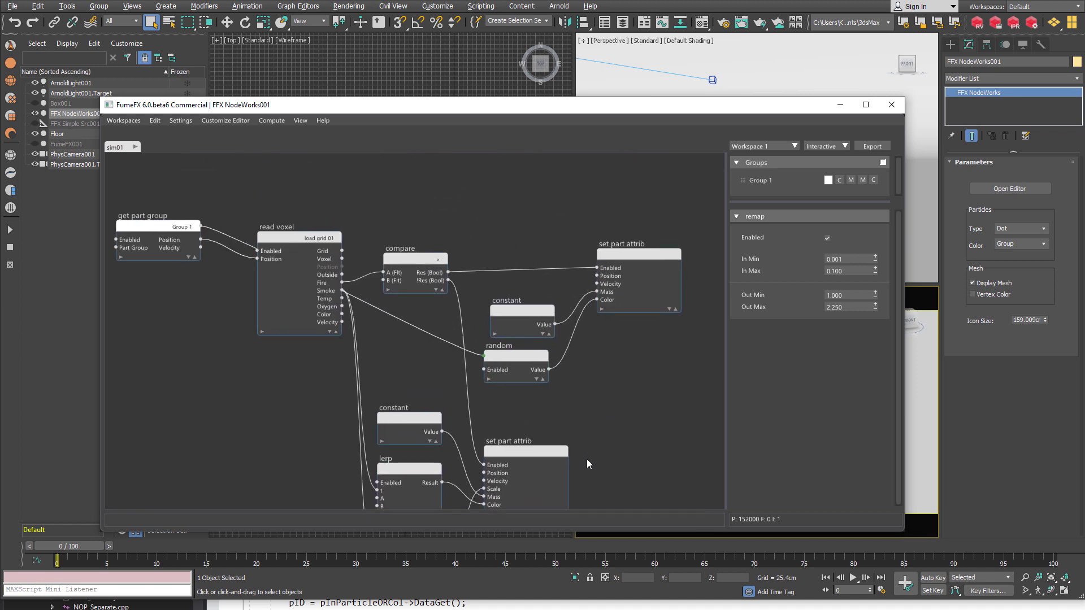
scroll(573, 273, down, 2)
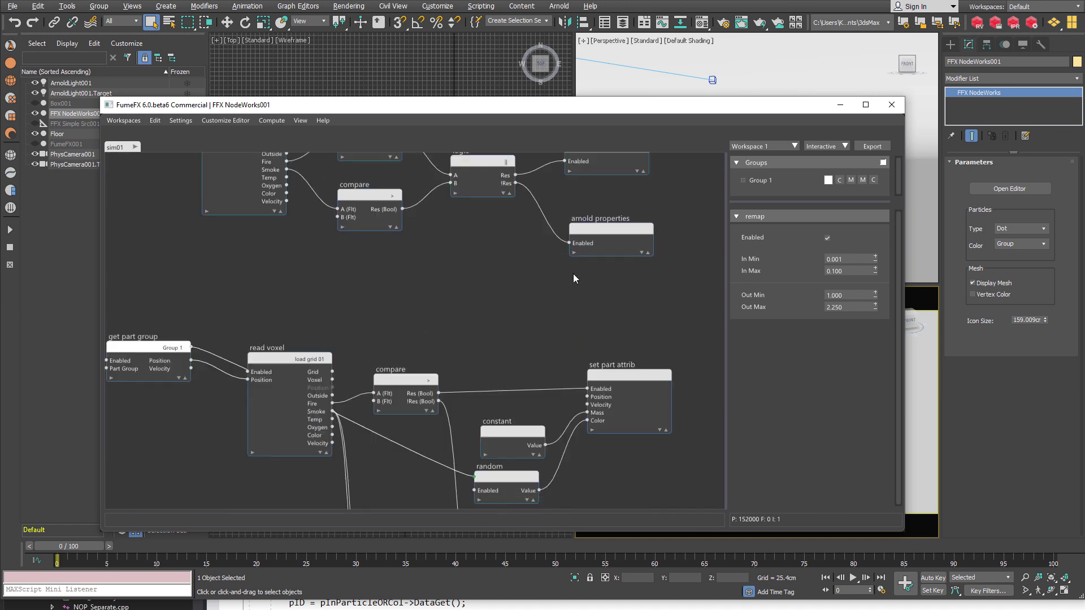
right_click(492, 326)
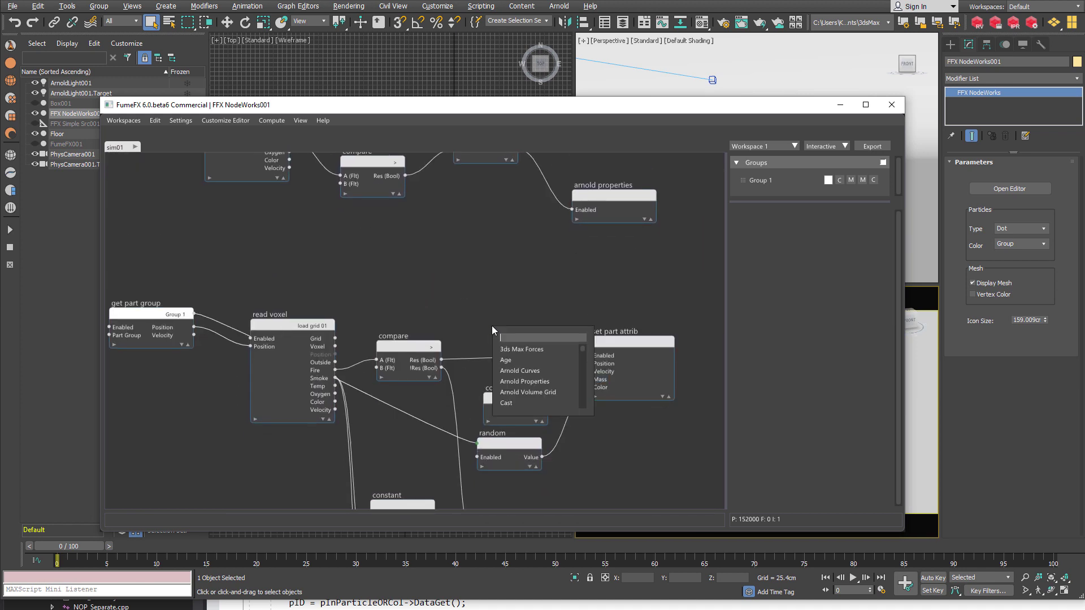
text(const)
key(Return)
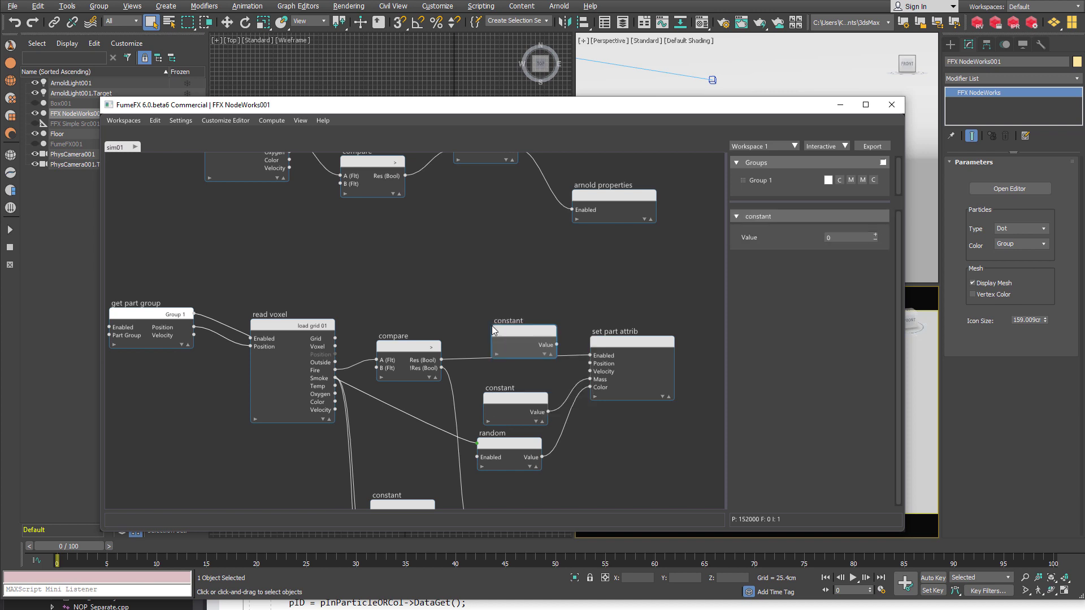
drag(493, 330, 491, 313)
- Change the new constant's pin type to Float and set its value to 2.25
right_click(544, 332)
mouse_move(570, 338)
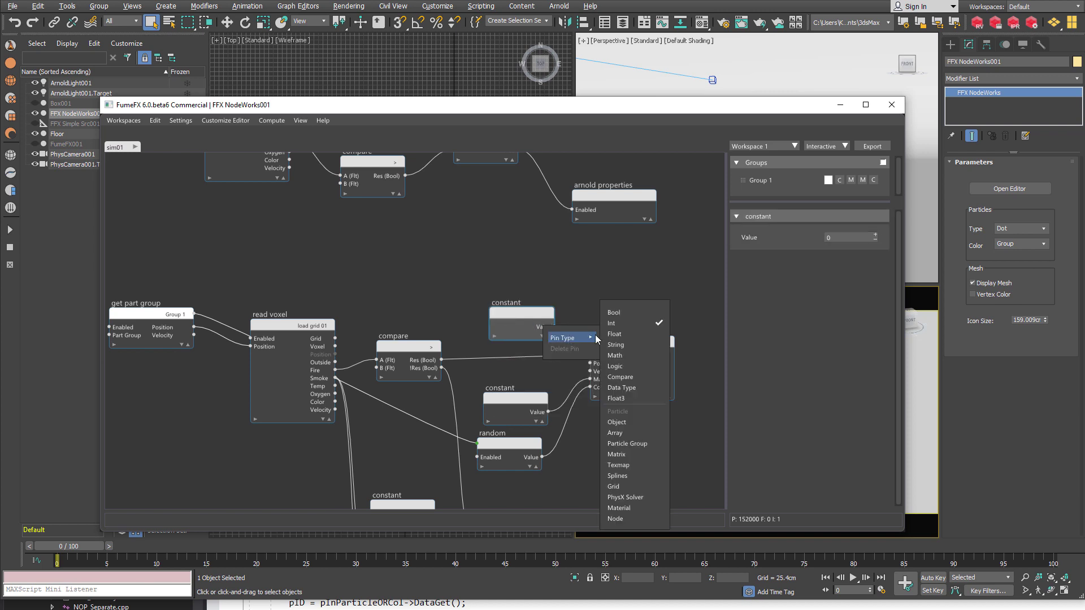
click(614, 334)
click(847, 238)
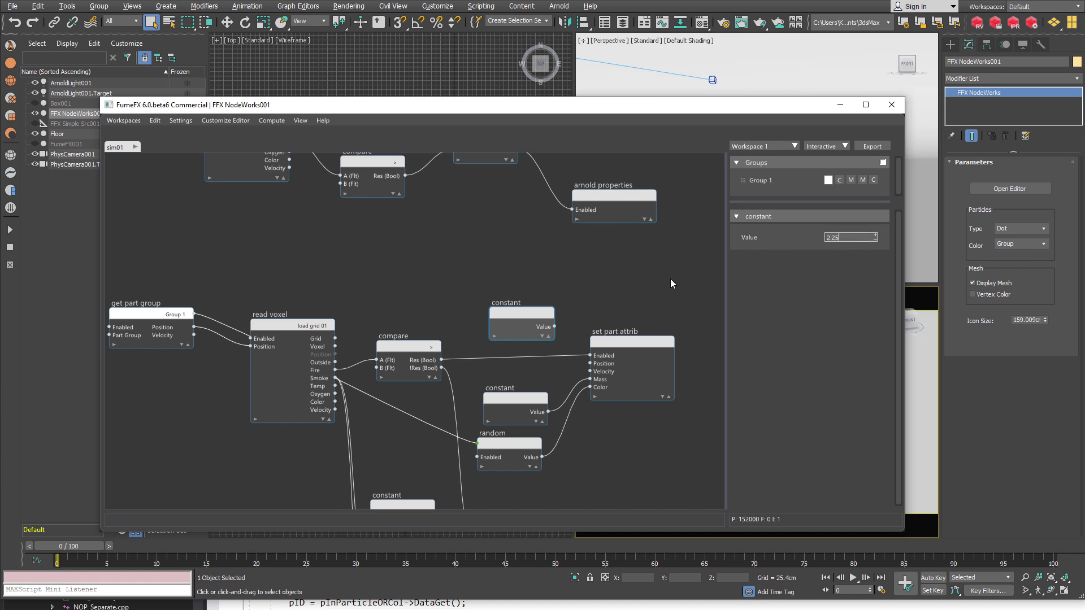
- Connect the new constant to the upper set part attrib node's Scale input and check that pin's type
drag(554, 327, 591, 411)
right_click(606, 409)
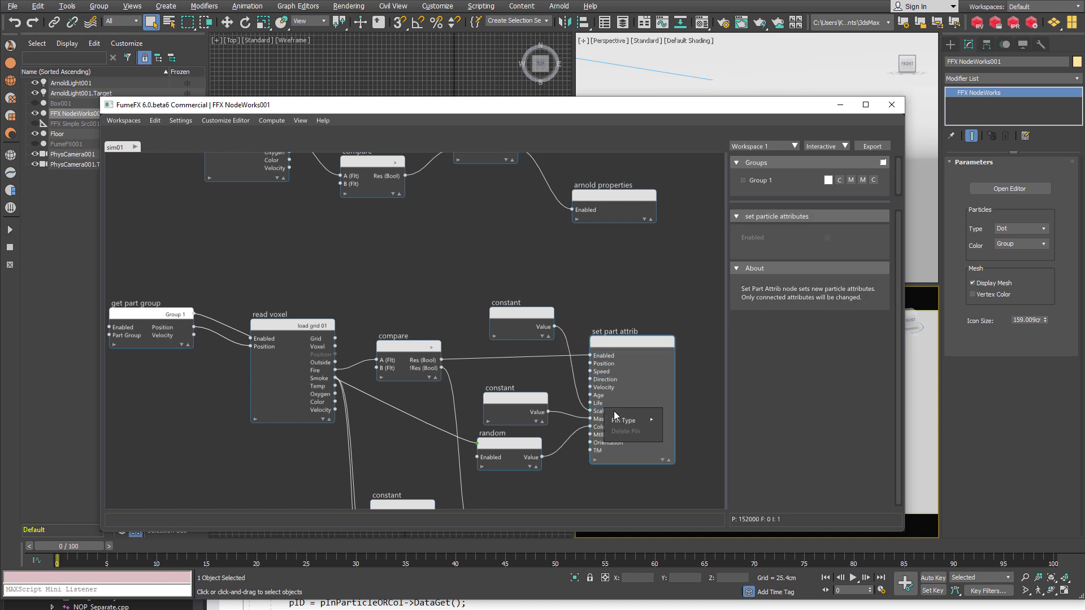
mouse_move(621, 421)
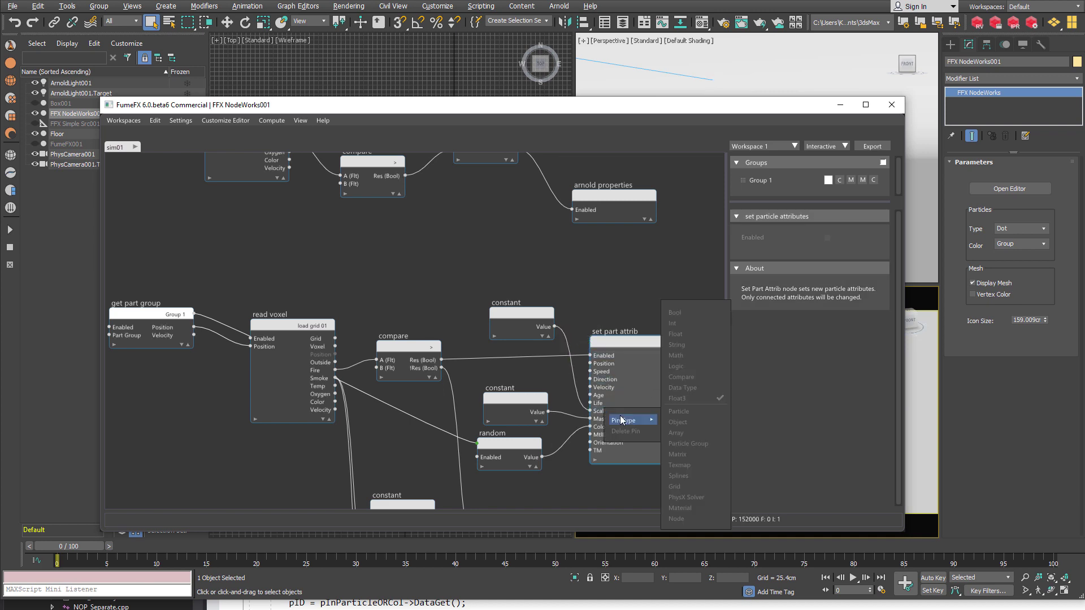
click(516, 312)
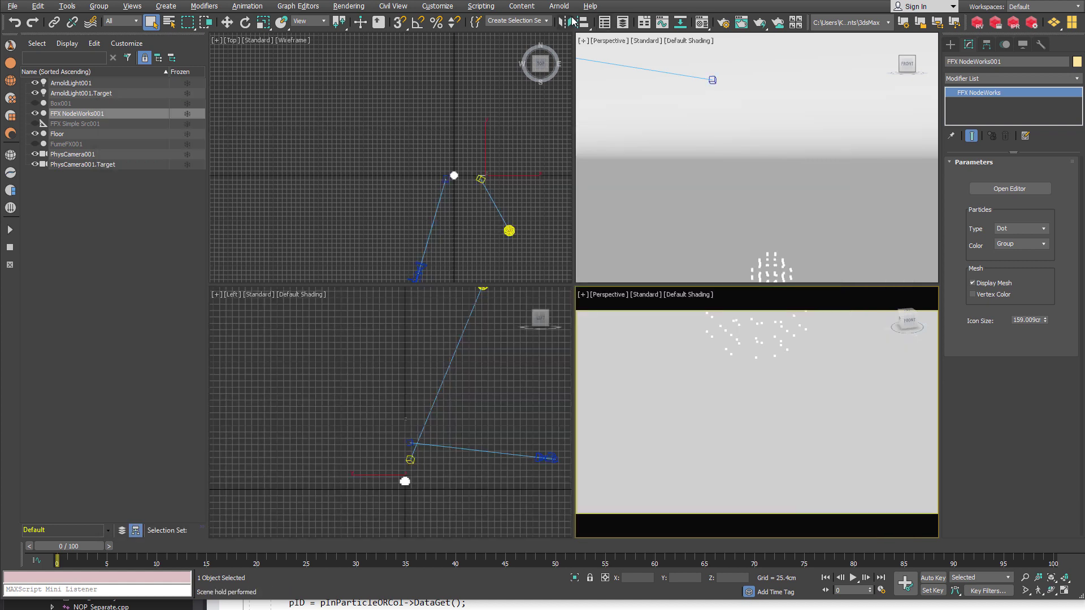
- Open Arnold RenderView and render frame 37 with a close-up view of the scaled voxel cubes
click(559, 6)
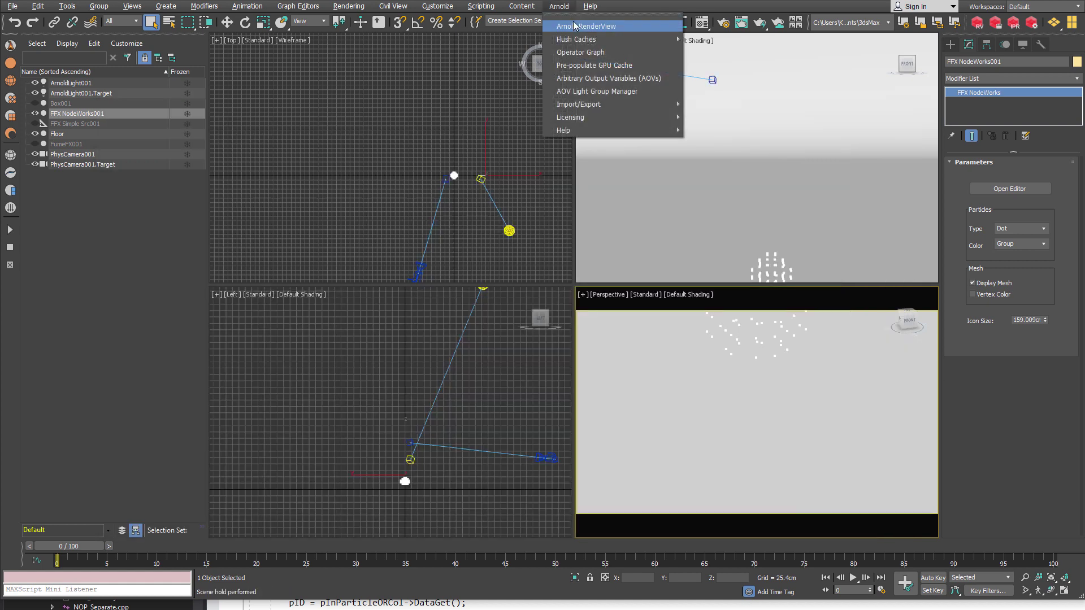
click(585, 26)
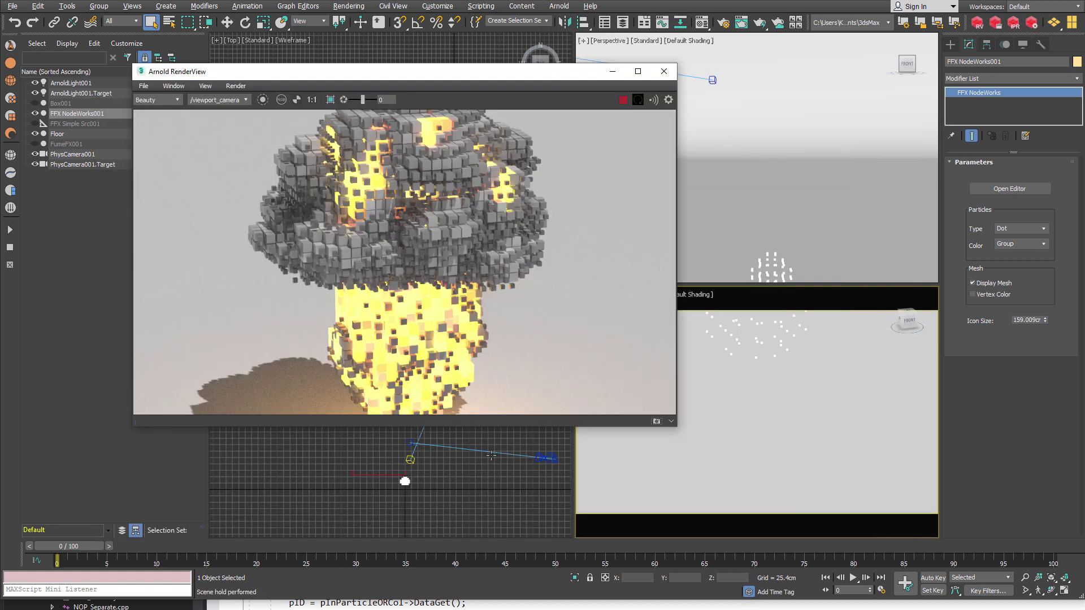
click(431, 547)
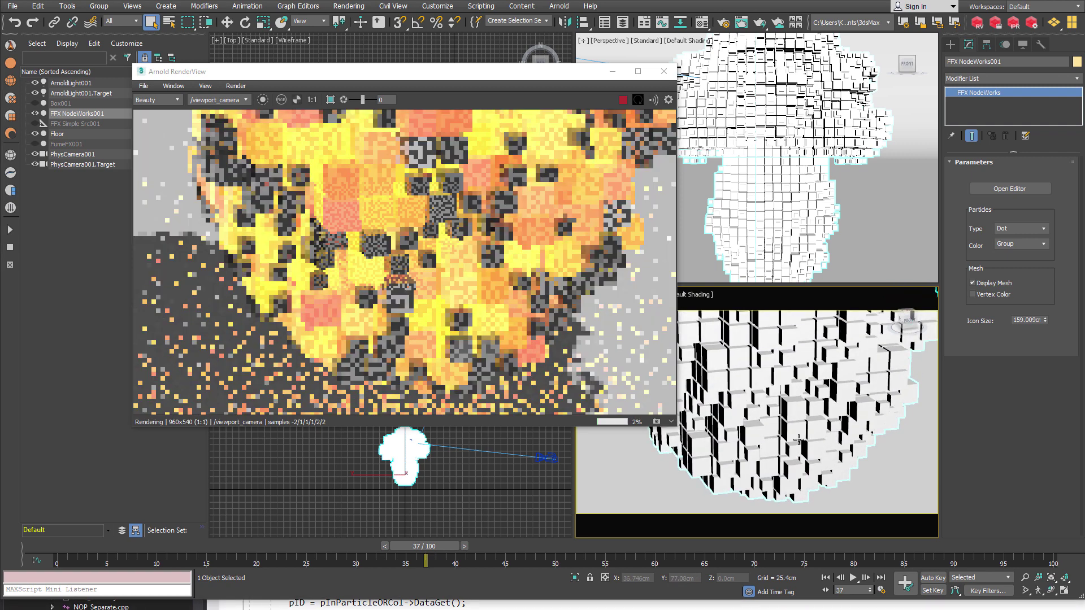
alt+middle_drag(799, 440, 805, 400)
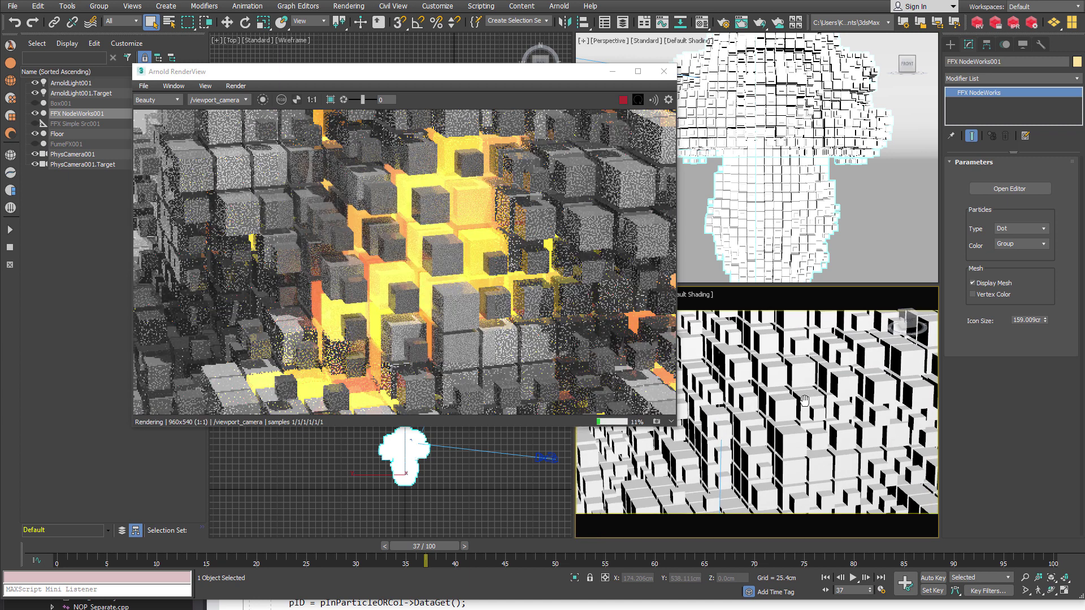